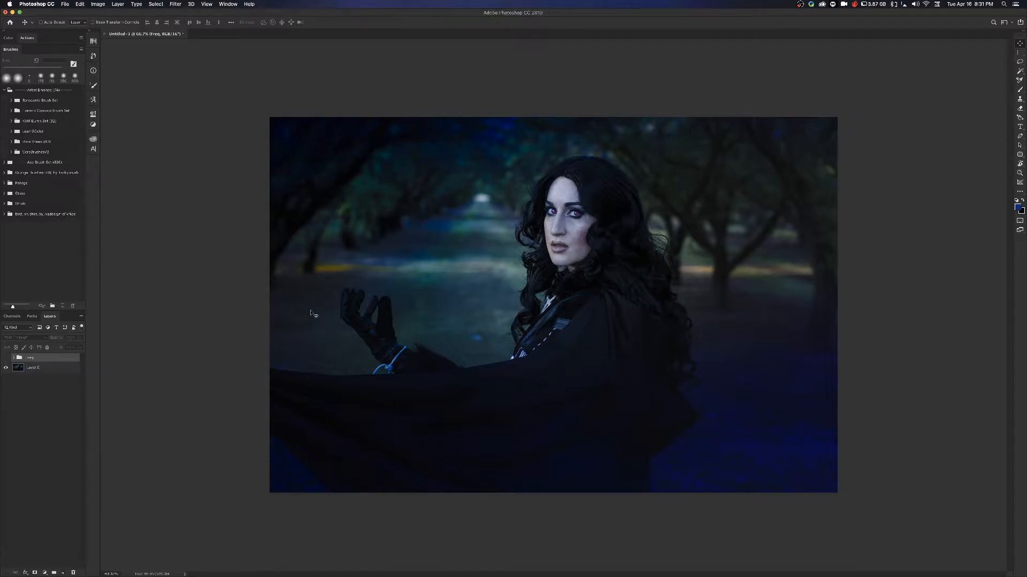
Examine the portrait's face up close with the layer group above the photo shown and hidden.
key("super+1")
key("super+plus")
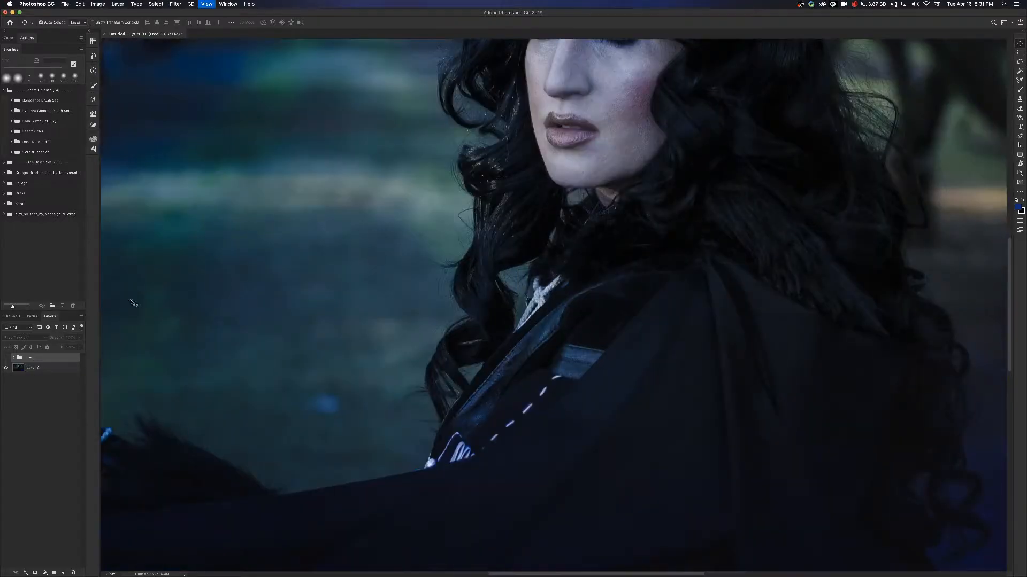
left_click_drag(477, 291, 454, 393)
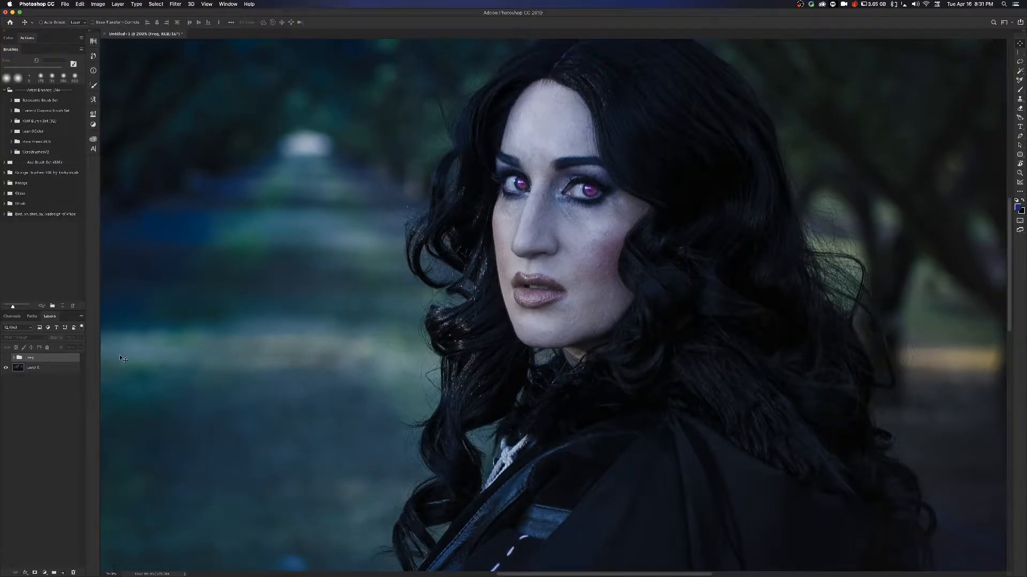
left_click(7, 358)
left_click(6, 359)
Duplicate the Layer 0 photo layer twice.
left_click(48, 369)
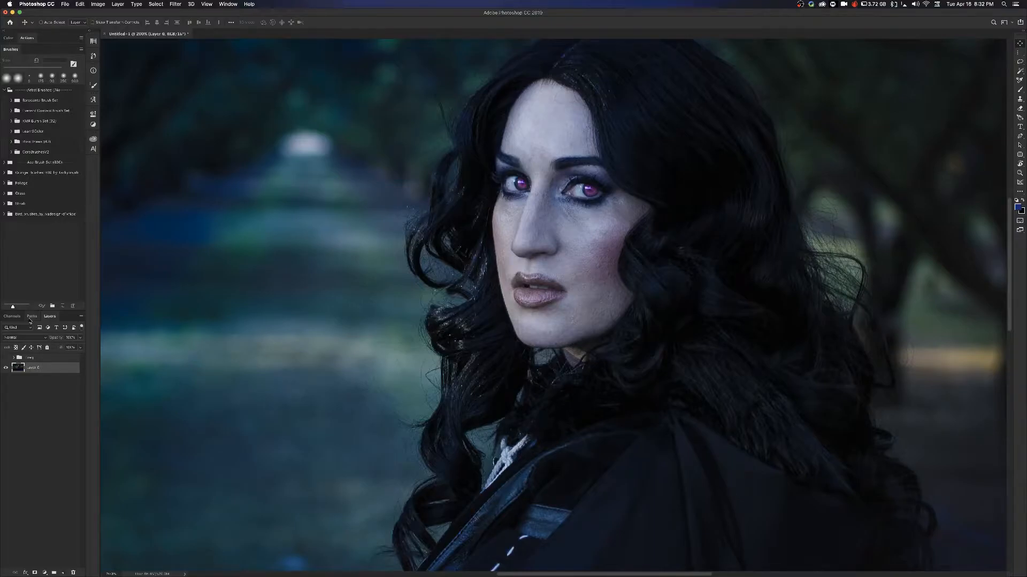
key("super+j")
key("super+j")
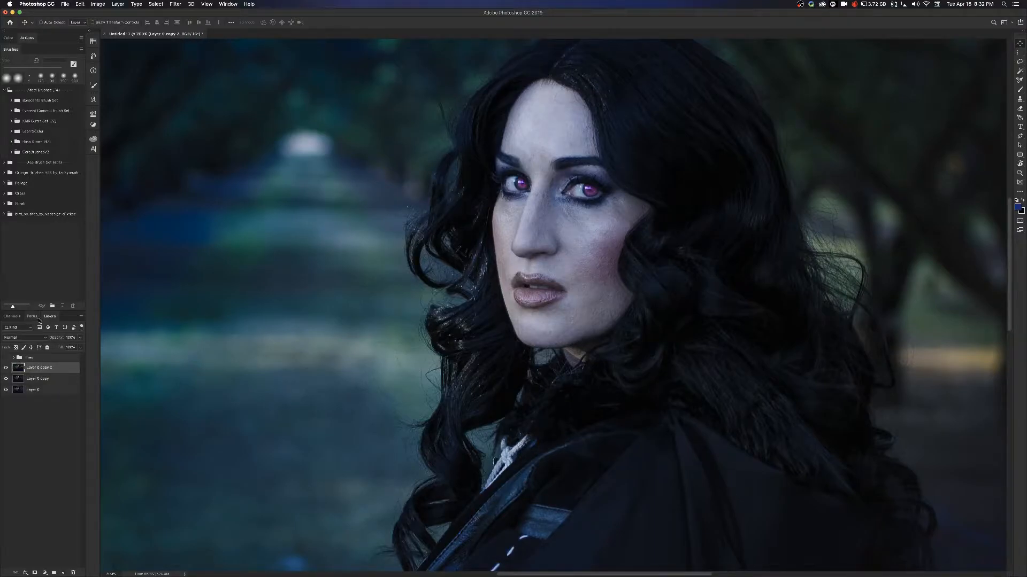
Rename the lower copy of the photo layer as Lo and the upper copy as Hi.
double_click(41, 379)
type("Lo")
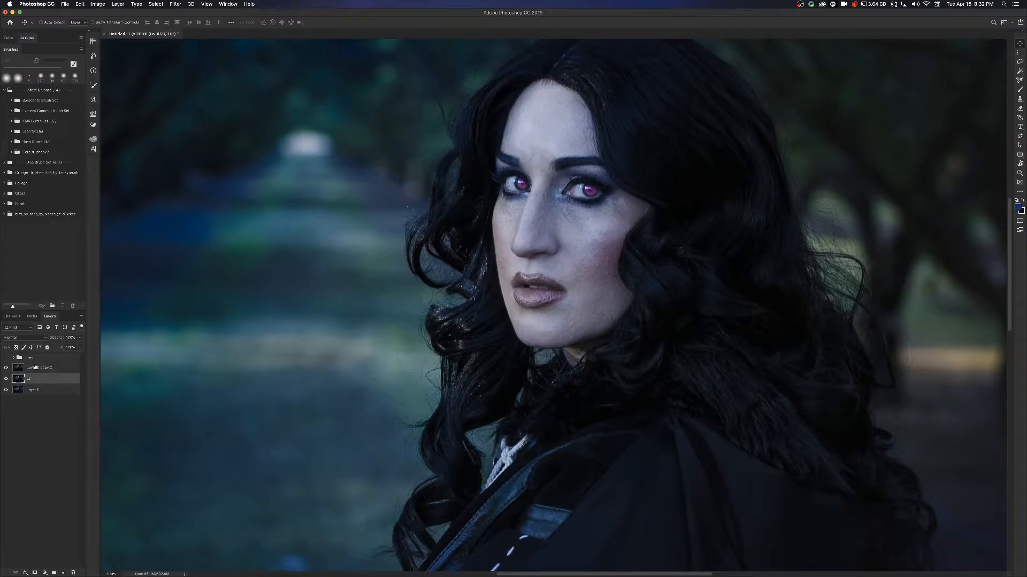
double_click(35, 367)
type("H")
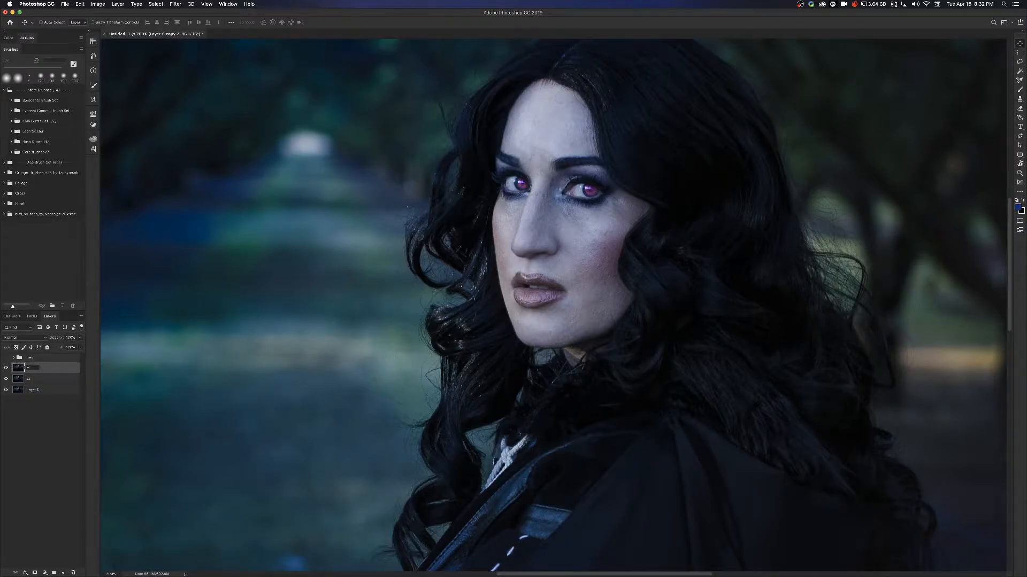
type("i")
key("Return")
Hide the Hi layer and preview a Gaussian Blur with a radius of 3.7 pixels on the Lo layer.
left_click(5, 369)
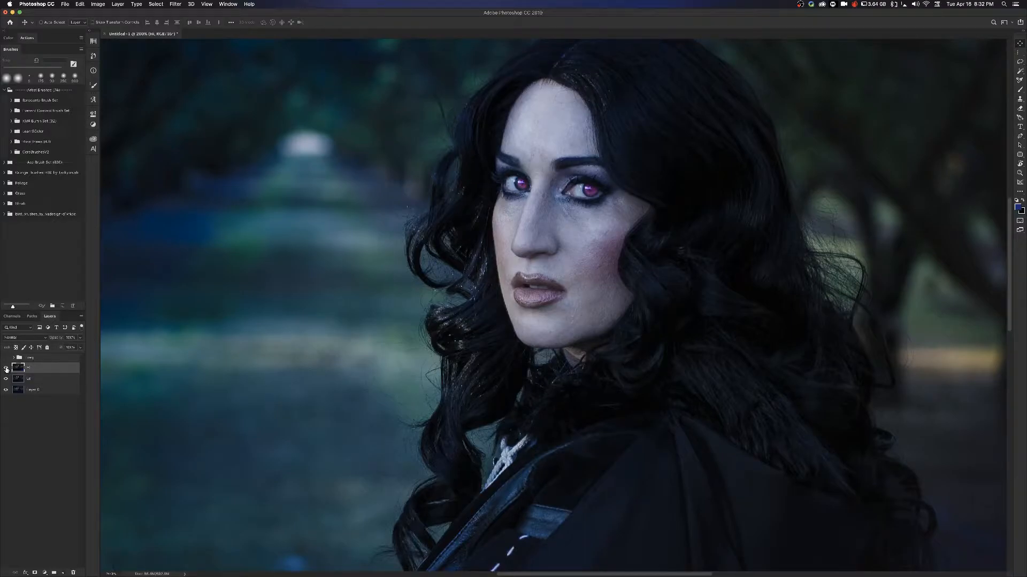
left_click(48, 381)
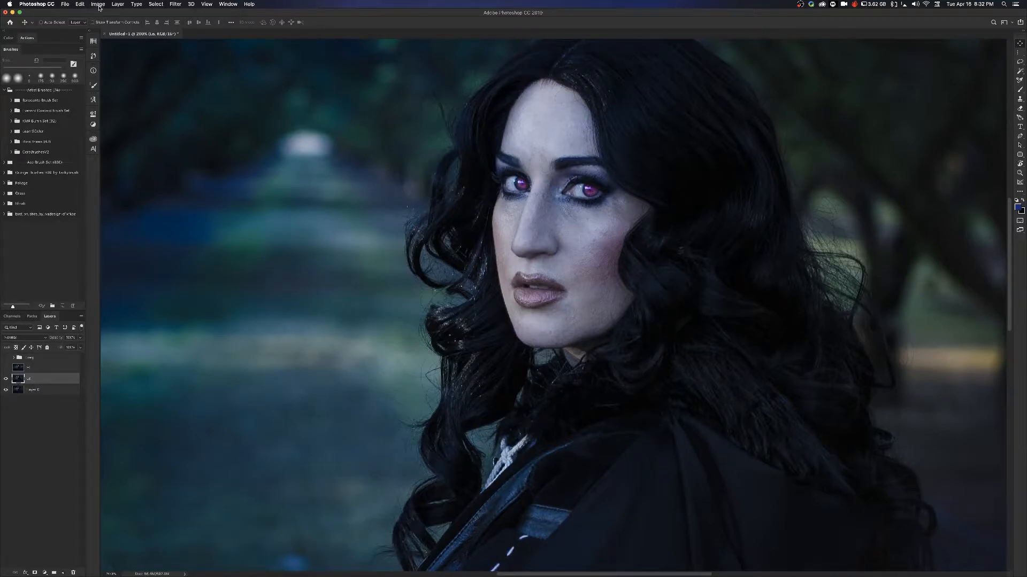
left_click(174, 4)
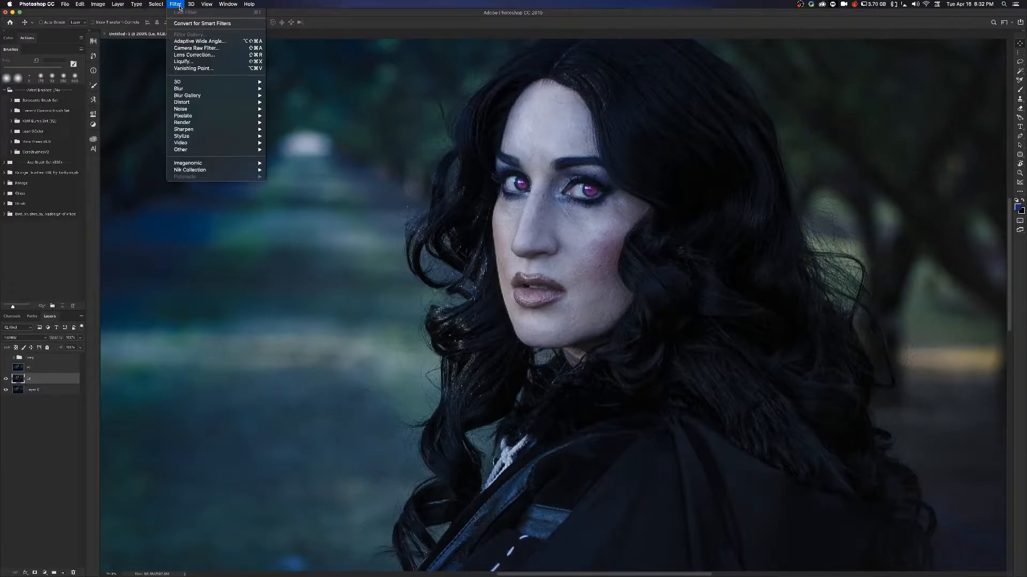
mouse_move(230, 89)
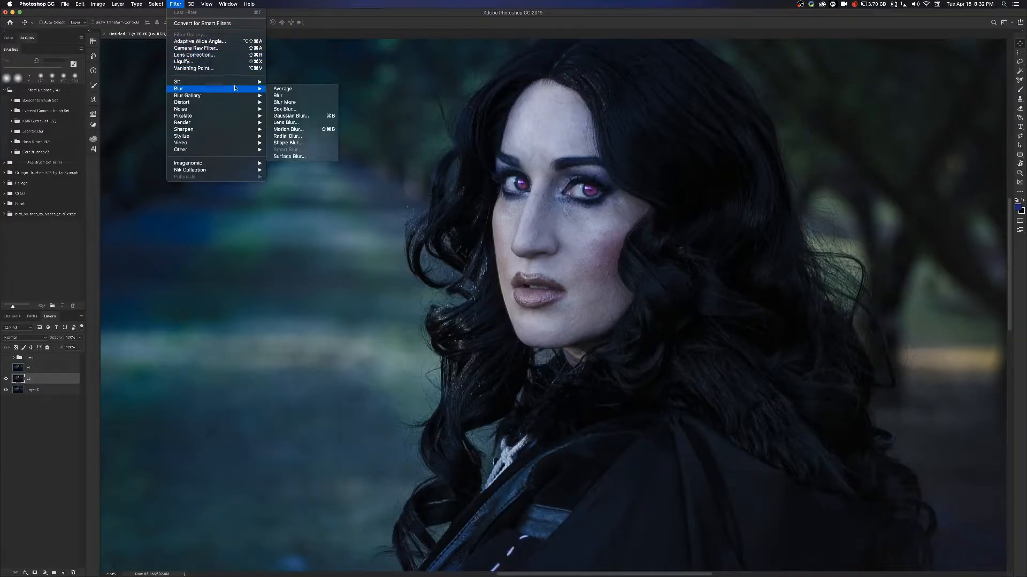
left_click(298, 119)
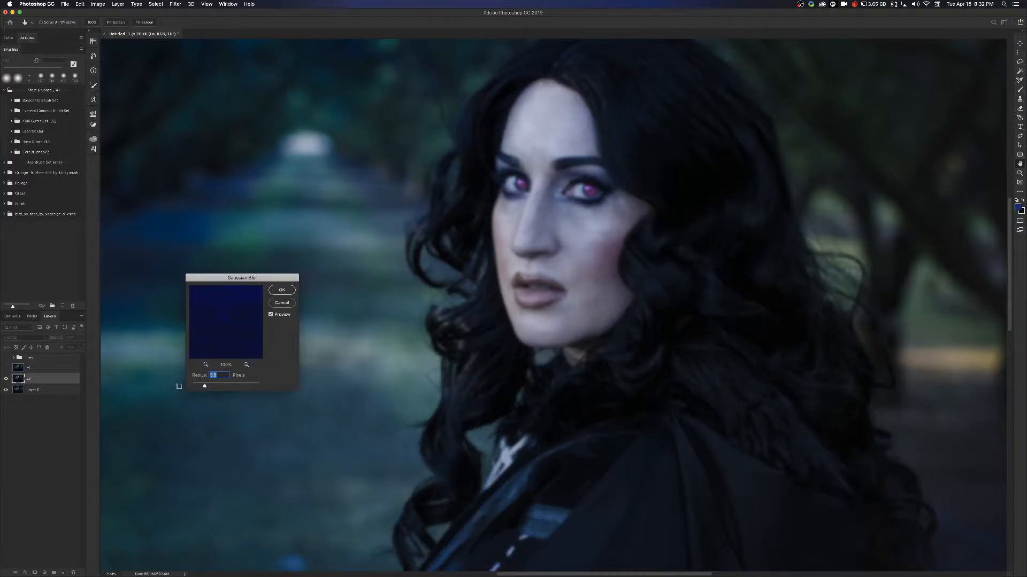
left_click_drag(207, 386, 215, 386)
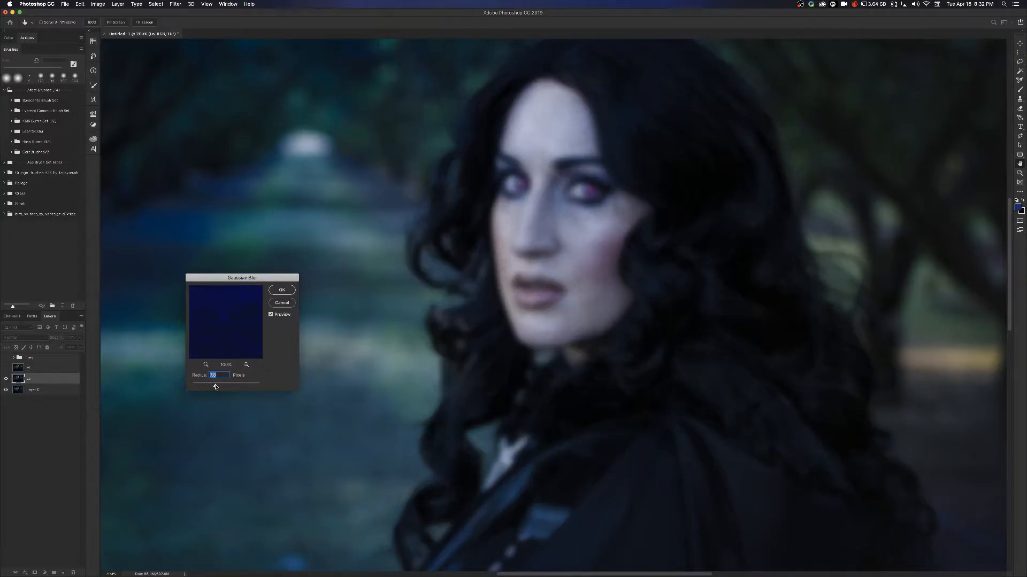
left_click_drag(215, 387, 207, 385)
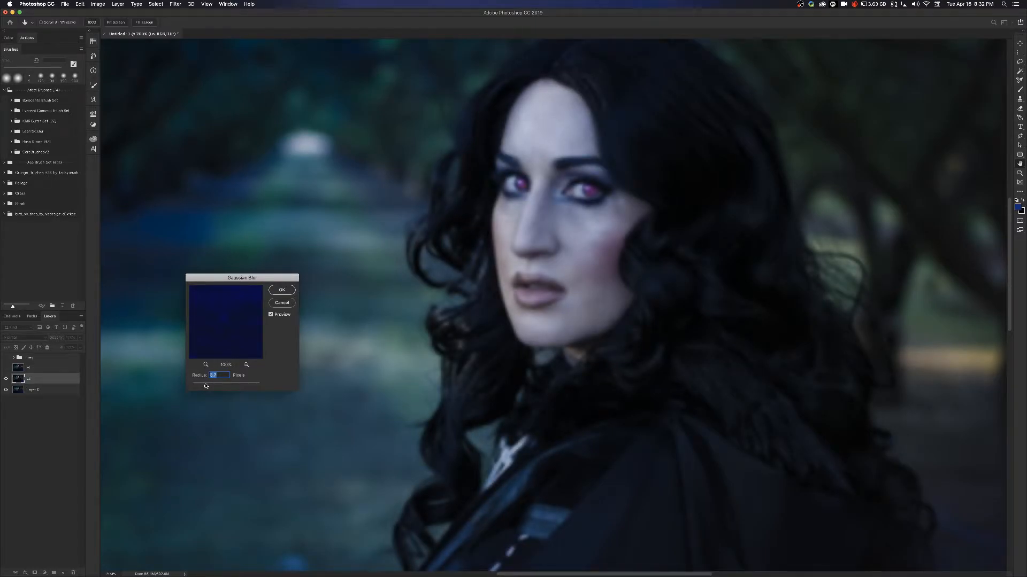
Compare blur strengths on the facial skin, then apply the Gaussian Blur with a radius of about 3.4 pixels.
key("super+equal")
key("super+equal")
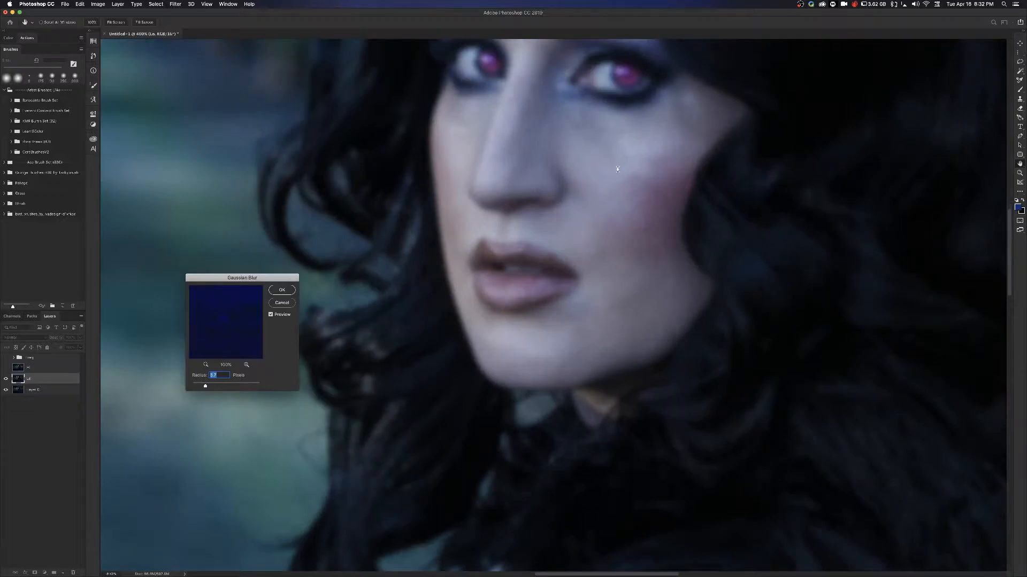
scroll(598, 196, "up", 3)
scroll(599, 196, "right", 2)
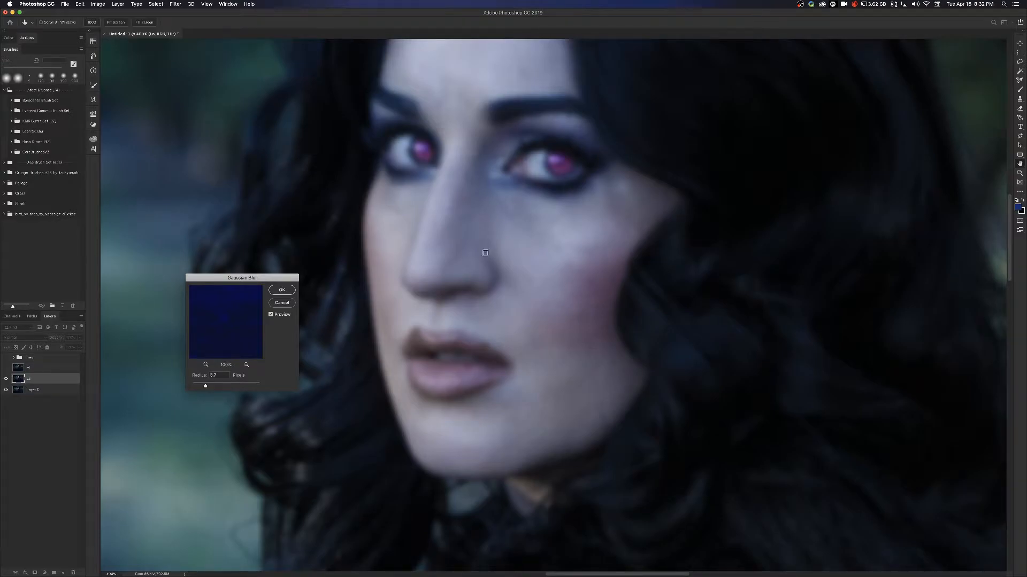
left_click_drag(206, 386, 198, 387)
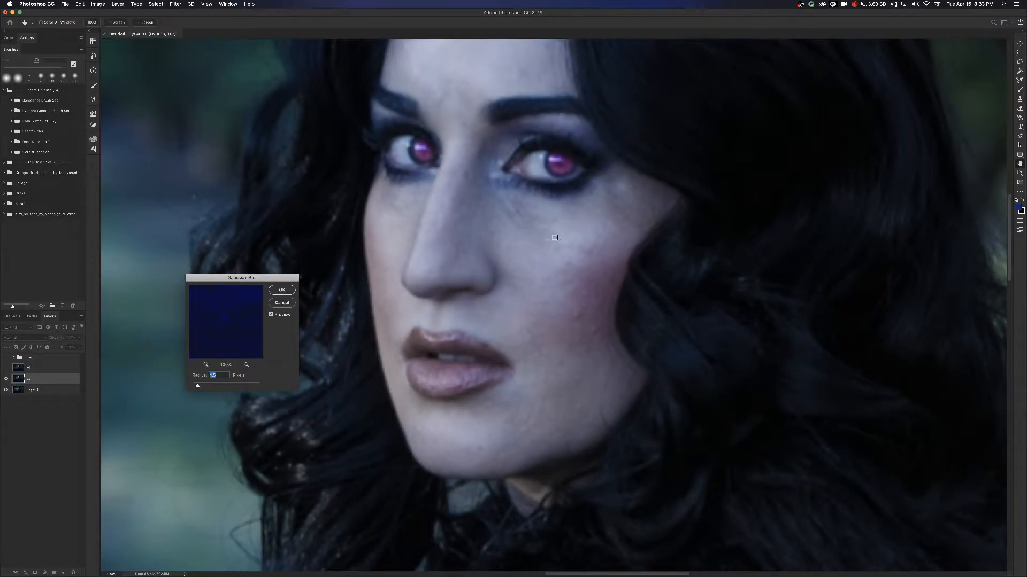
left_click_drag(197, 387, 204, 388)
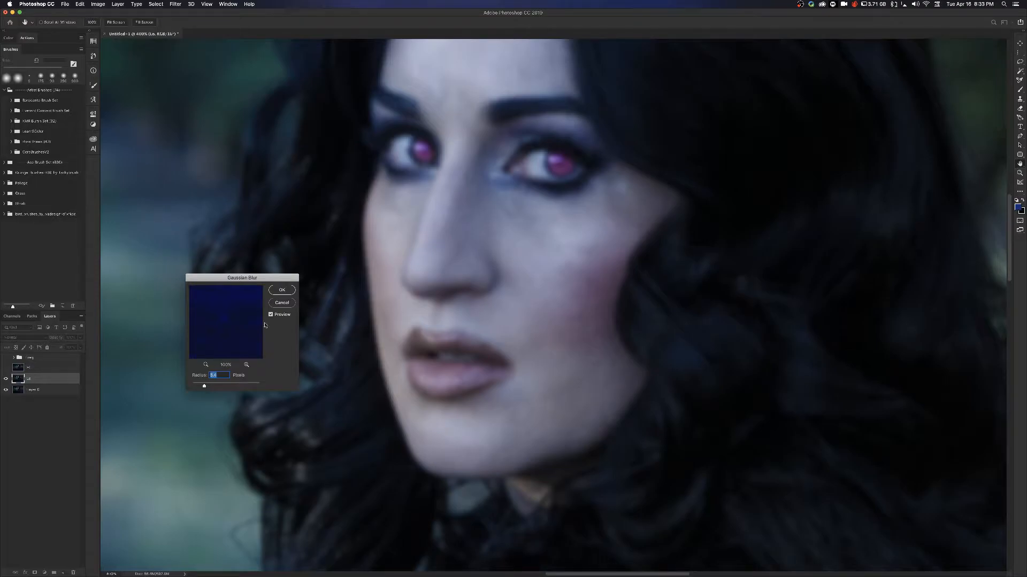
left_click(282, 290)
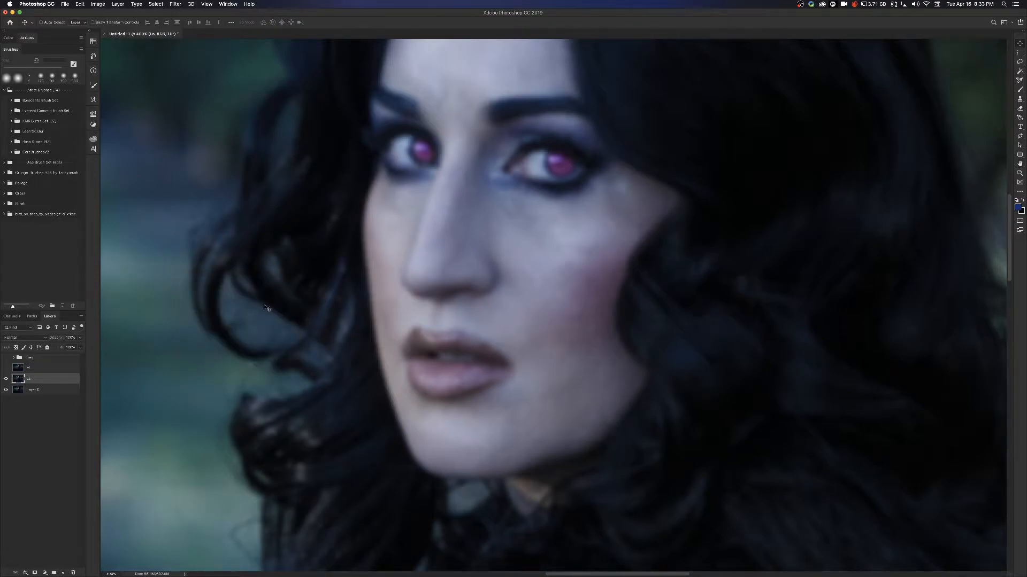
Show the Hi layer and start Apply Image on it with the Lo layer as the source.
left_click(39, 368)
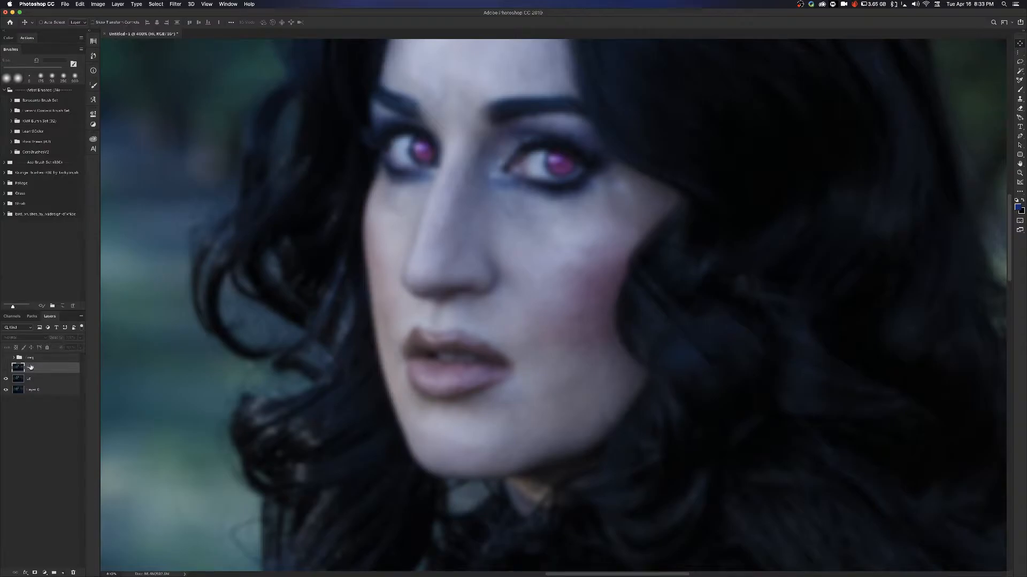
left_click(6, 368)
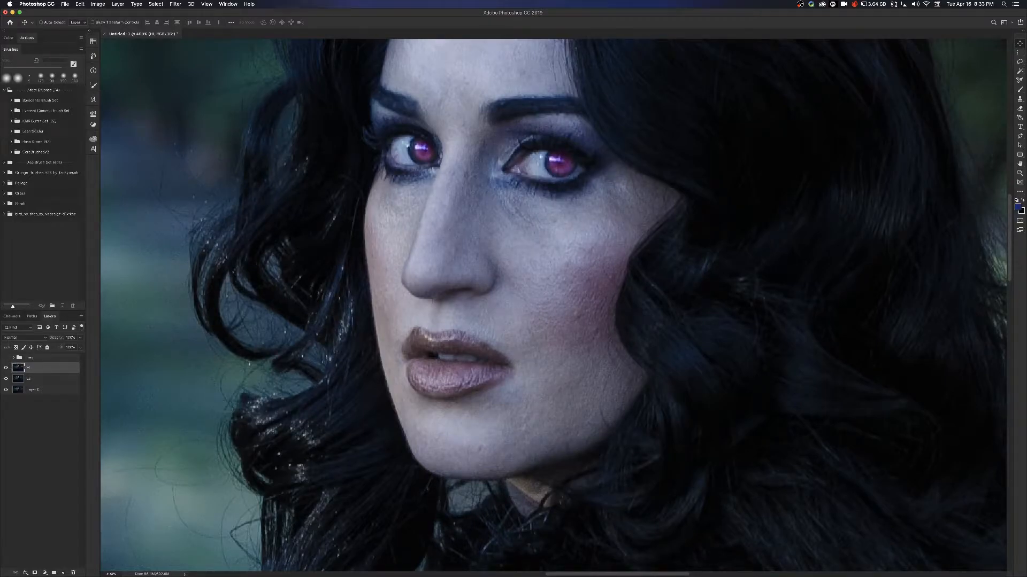
left_click(98, 5)
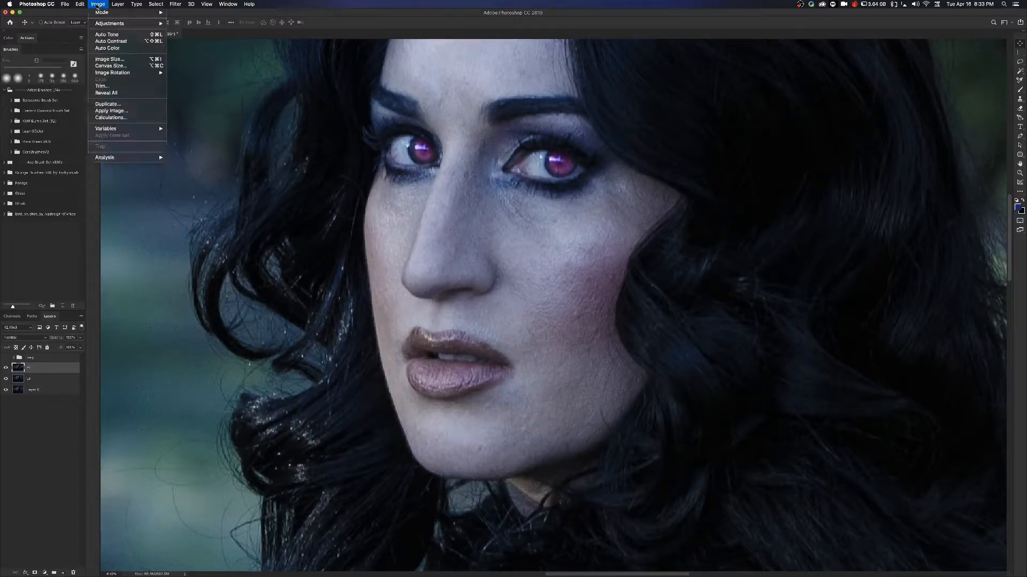
left_click(127, 111)
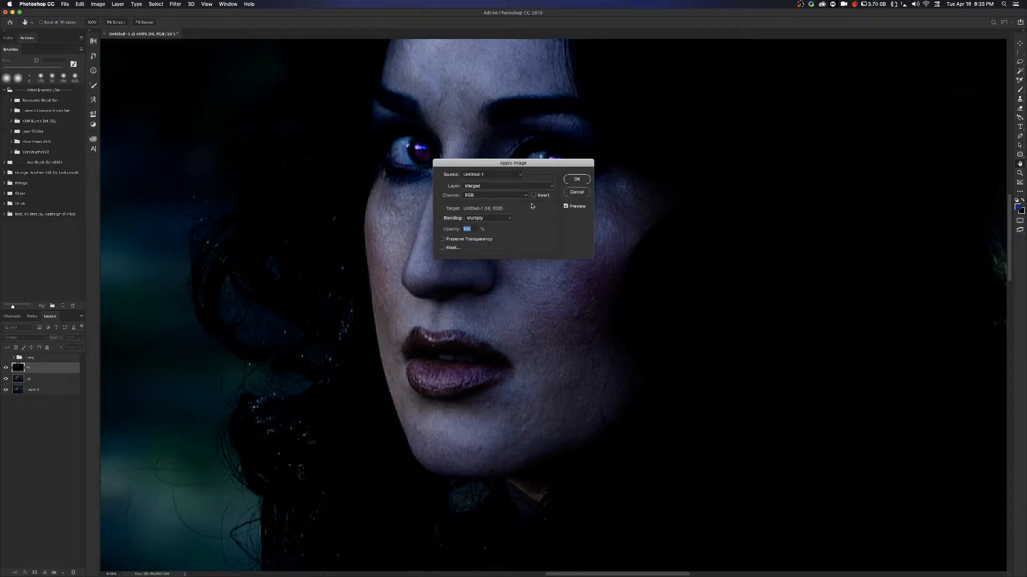
left_click(506, 187)
left_click(506, 187)
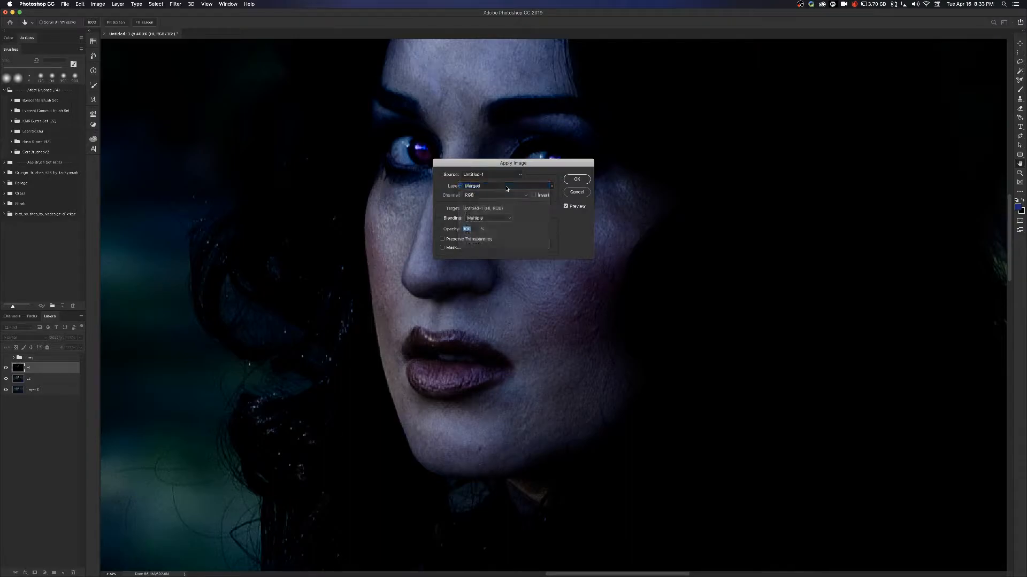
left_click(495, 196)
left_click(495, 195)
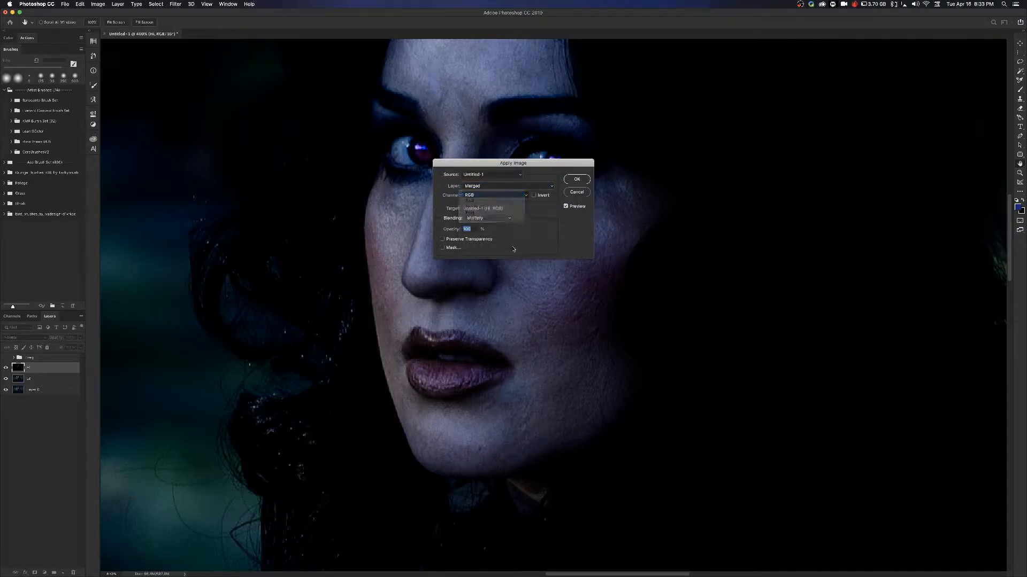
left_click(485, 186)
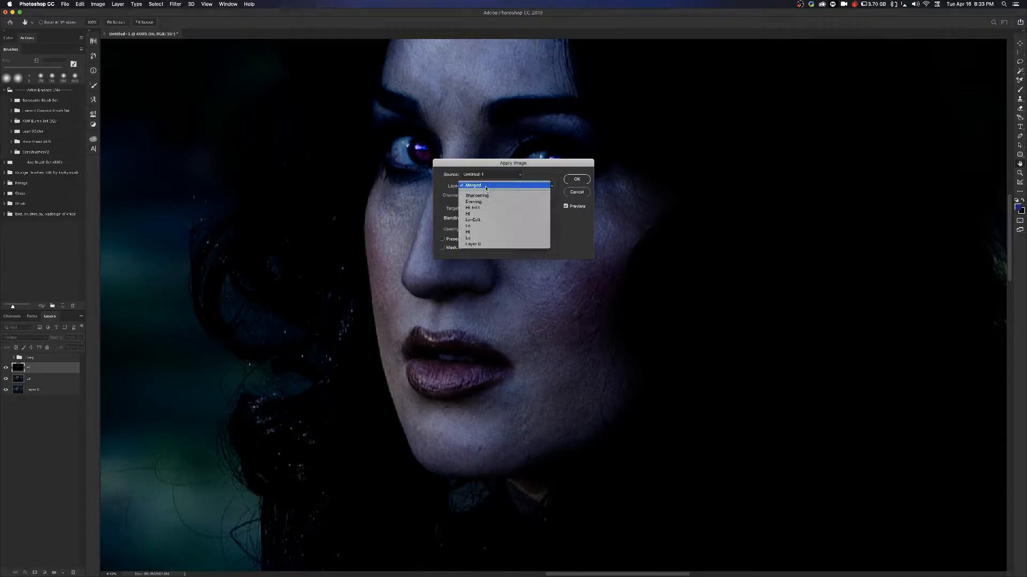
left_click(485, 238)
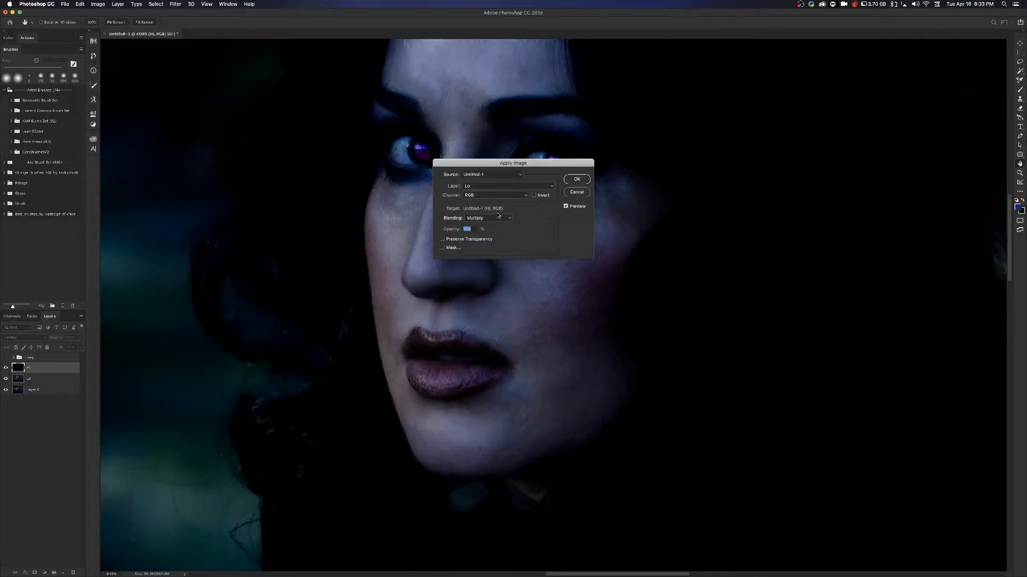
Apply the Lo image to the Hi layer with Subtract blending, scale 2 and offset 128.
left_click(498, 216)
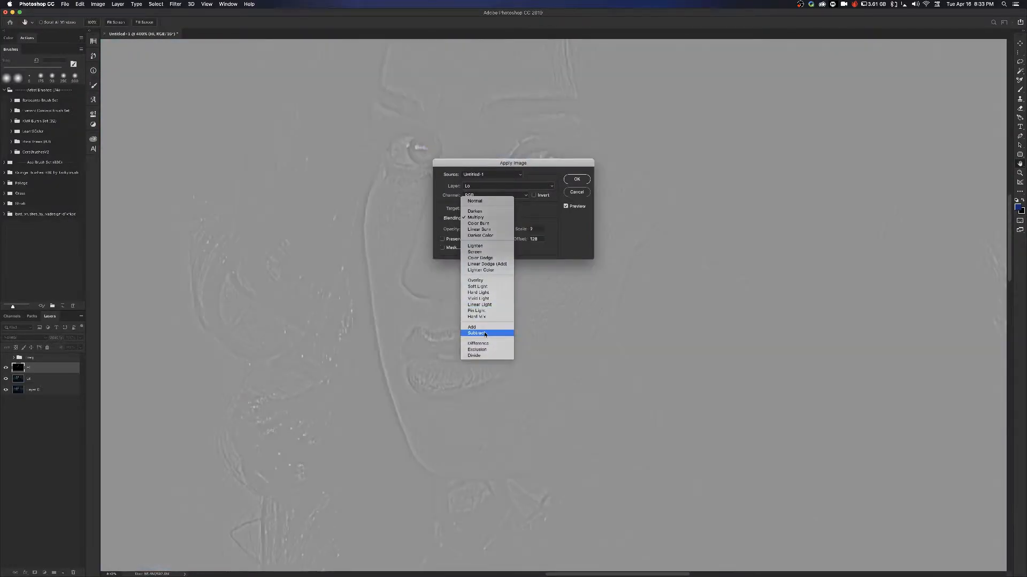
left_click(485, 334)
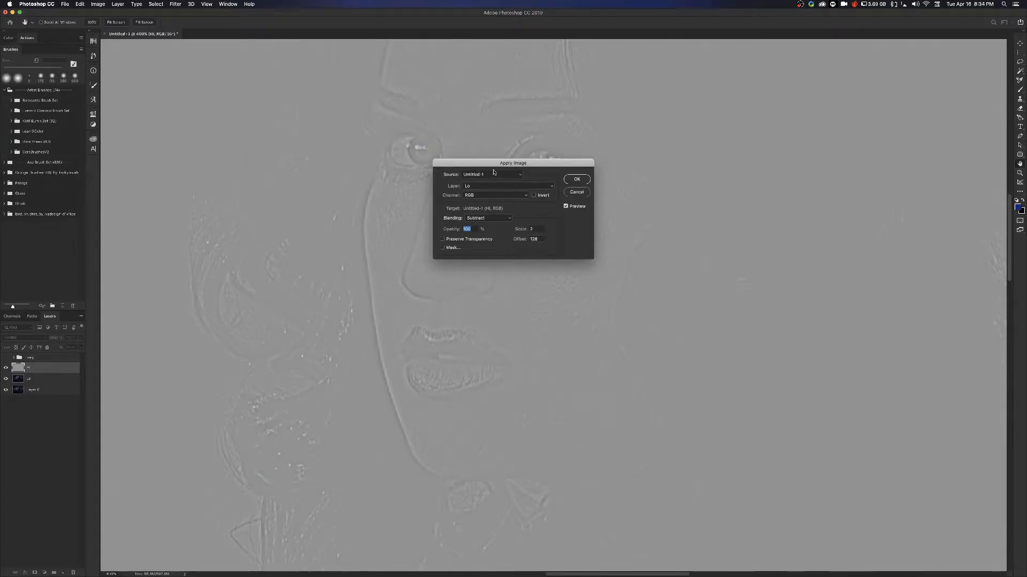
left_click_drag(501, 163, 550, 297)
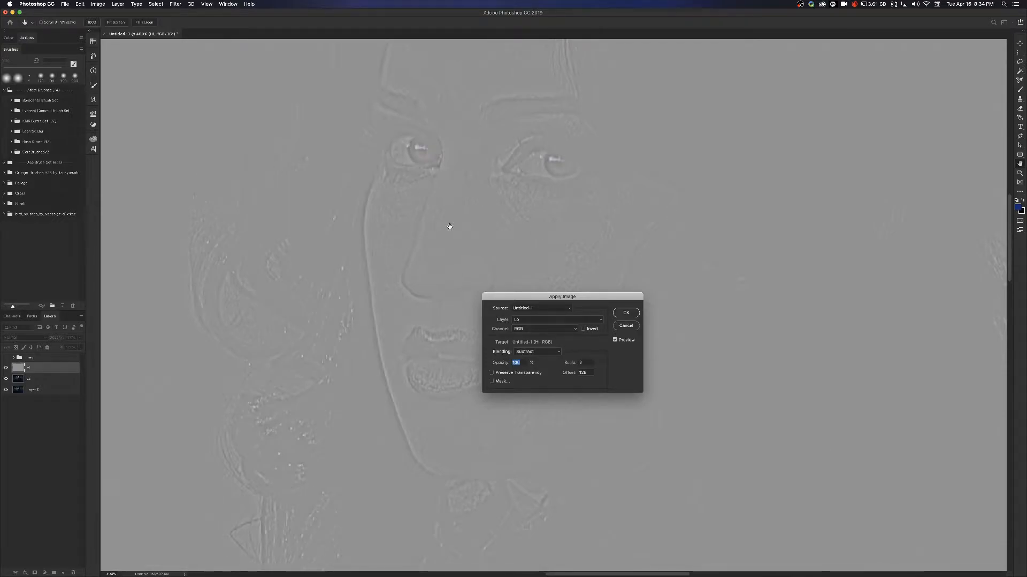
left_click(623, 313)
Hide the Lo and Hi layers and duplicate Layer 0.
left_click(5, 379)
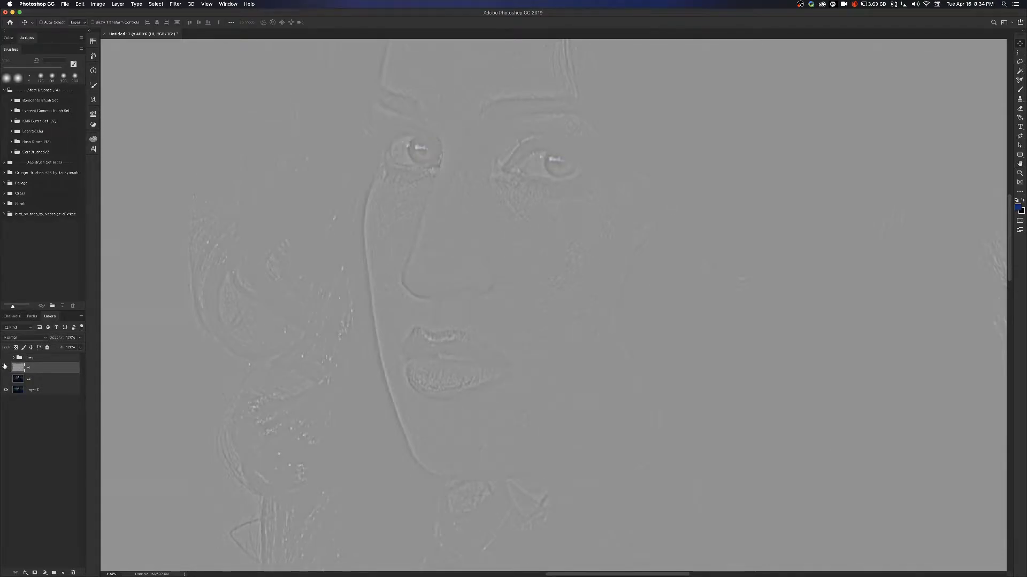
left_click(6, 368)
left_click(30, 393)
key("super+j")
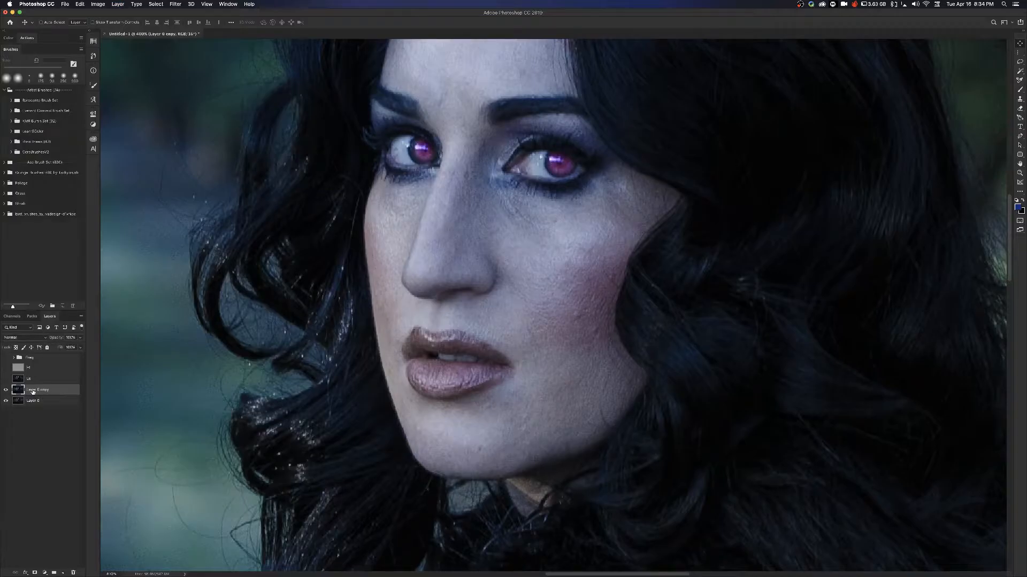
Preview a High Pass filter with a radius of about 3.4 pixels on Layer 0 copy, then cancel it.
left_click(177, 5)
mouse_move(205, 91)
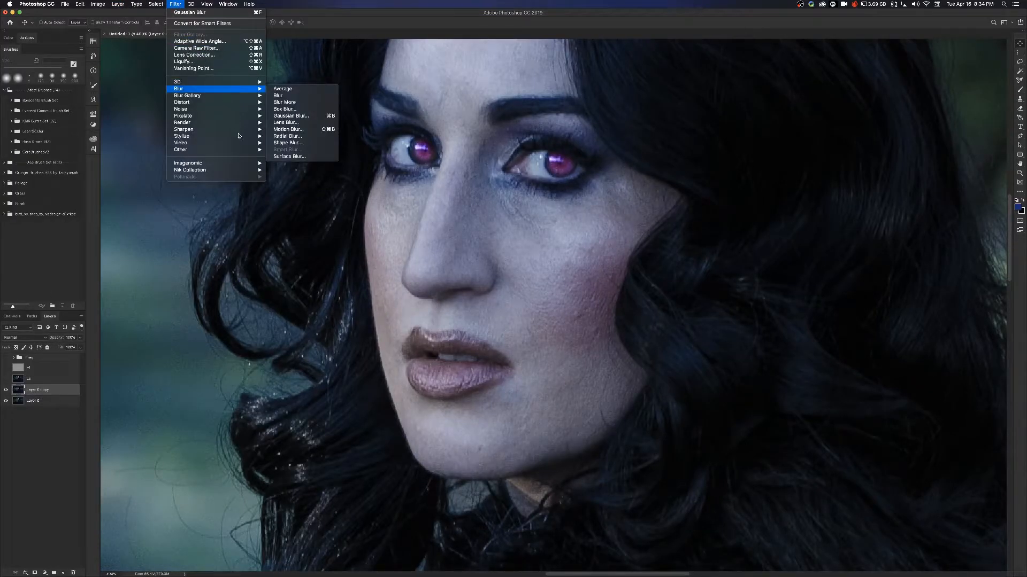
mouse_move(235, 150)
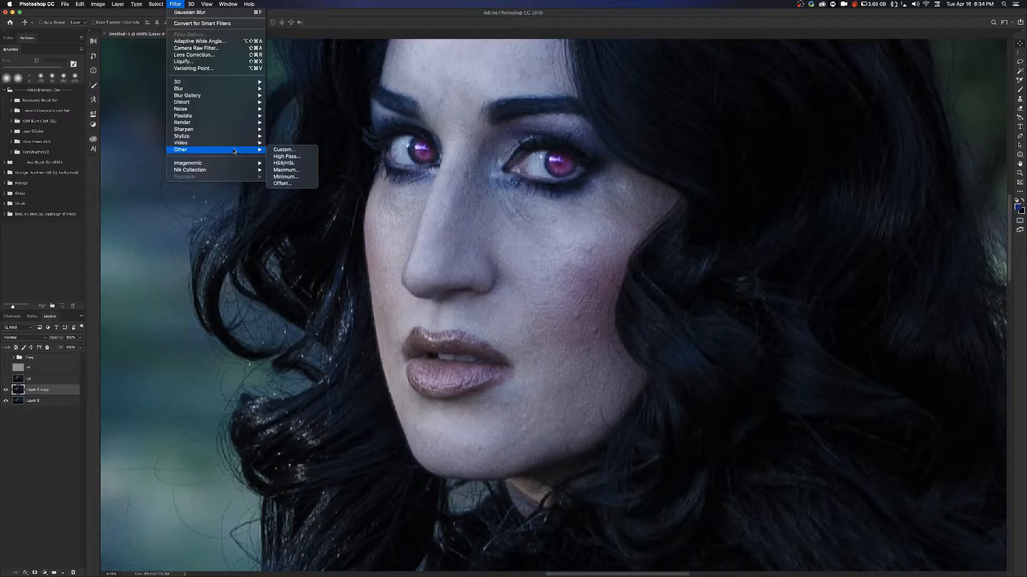
left_click(289, 159)
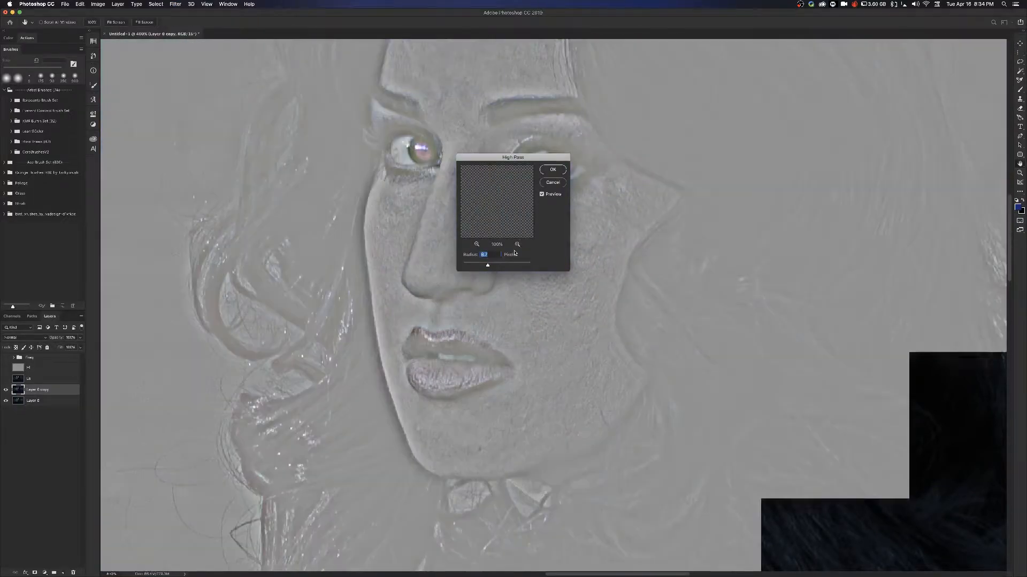
left_click_drag(488, 265, 475, 264)
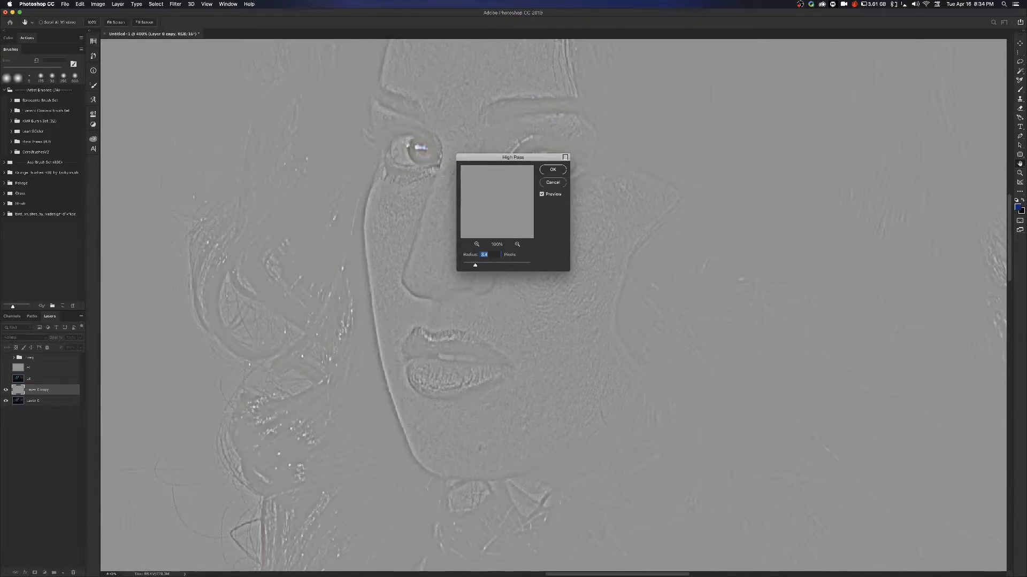
left_click(553, 183)
Show the Lo and Hi layers and set the Hi layer's blend mode to Linear Light.
left_click(6, 368)
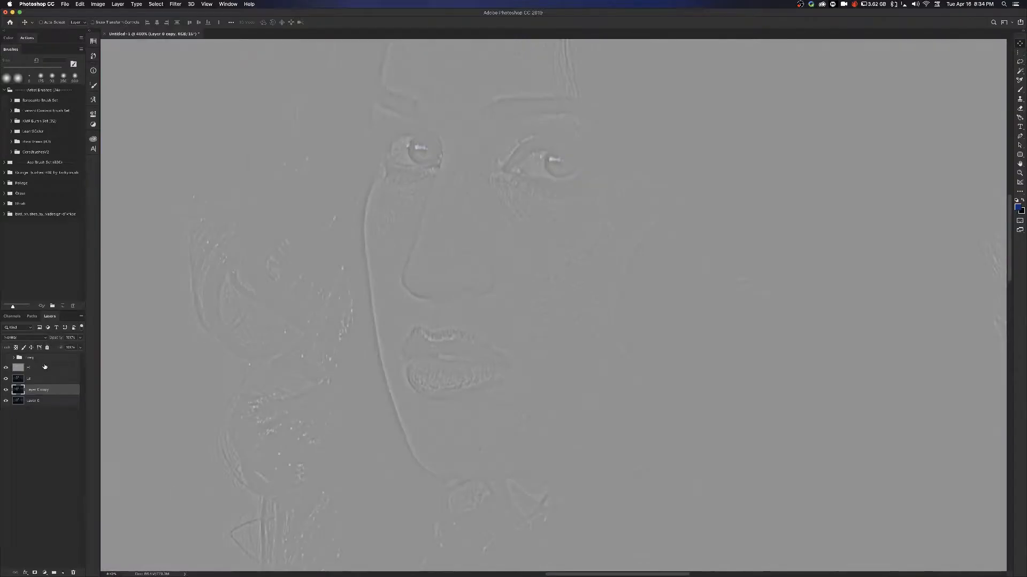
left_click(44, 368)
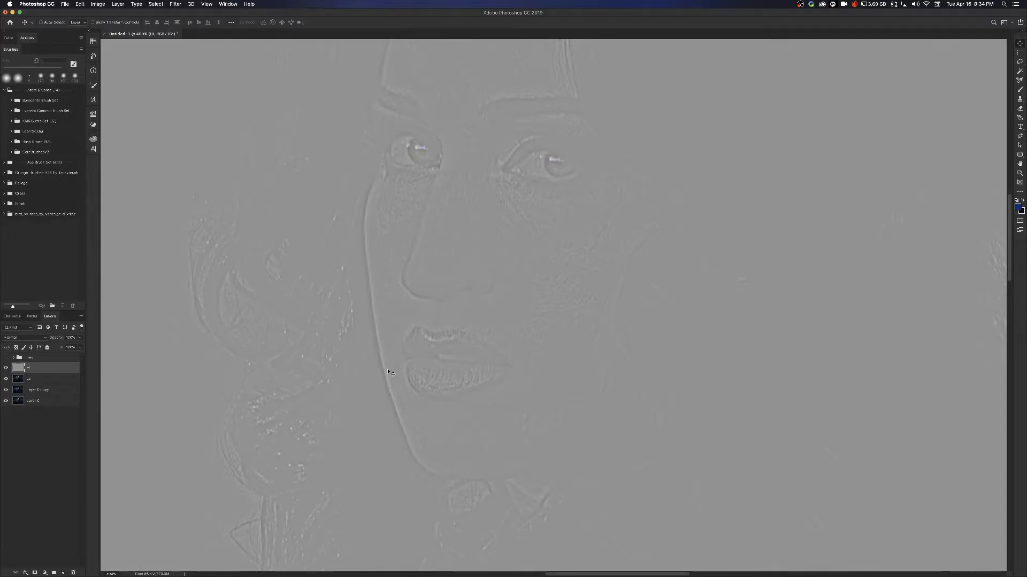
left_click(20, 338)
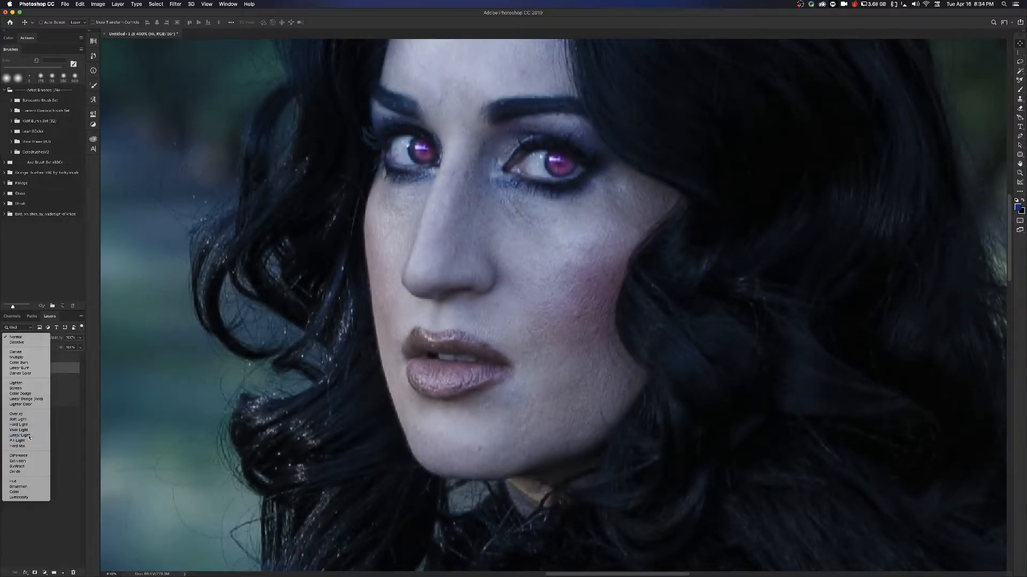
left_click(29, 436)
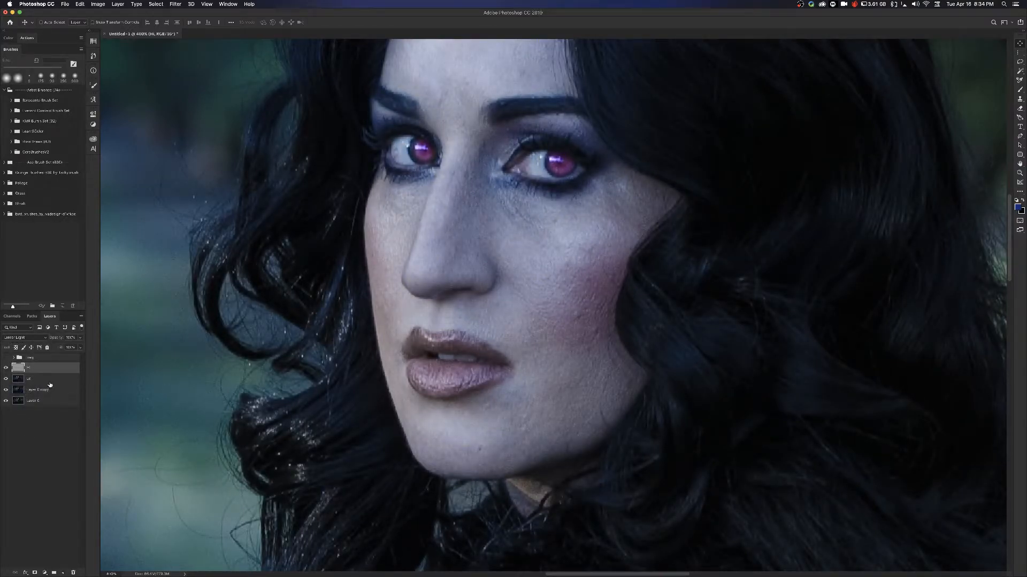
Group the Lo and Hi layers and delete the leftover Layer 0 copy.
left_click(50, 383)
left_click(53, 369, "shift")
key("ctrl+g")
left_click(45, 377)
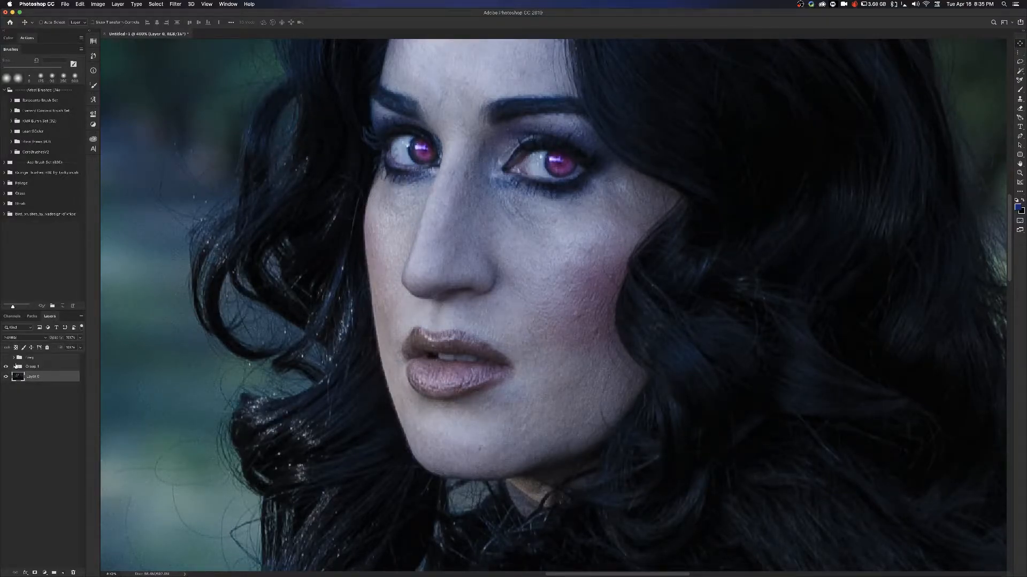
Expand the group and view the Hi texture and the Lo blur separately by toggling layer visibility.
left_click(15, 367)
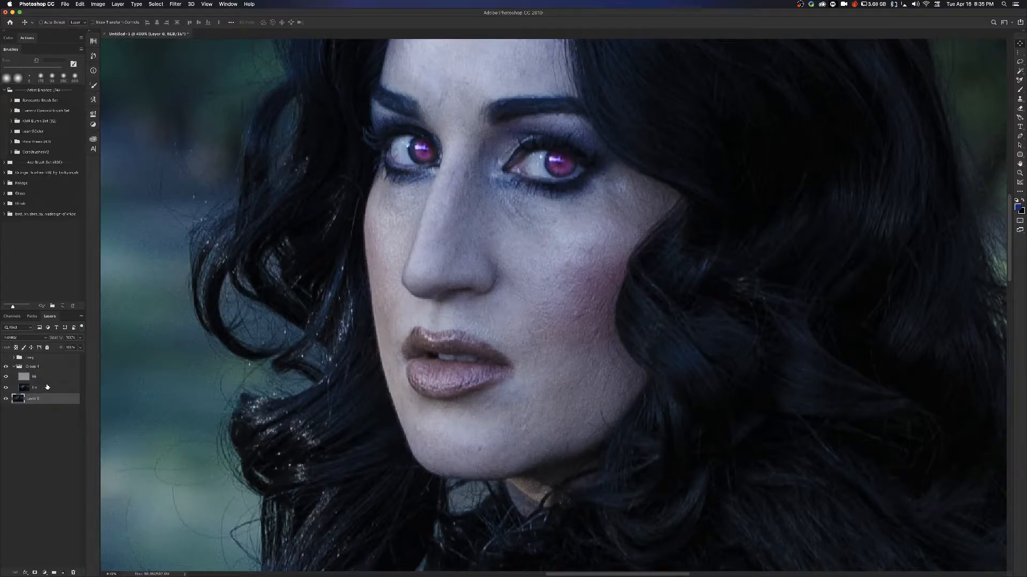
left_click(47, 386)
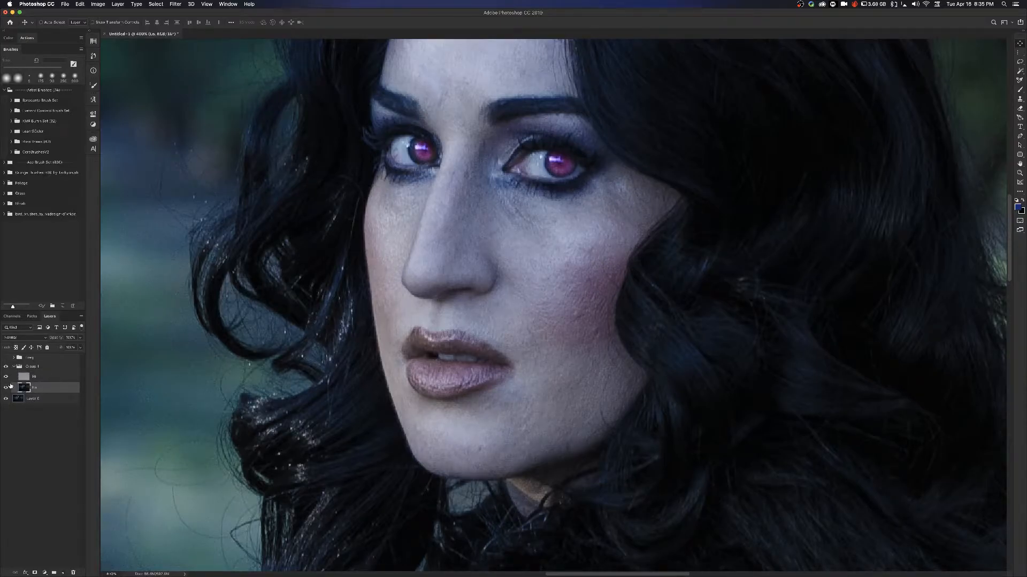
left_click(5, 387)
left_click(6, 387)
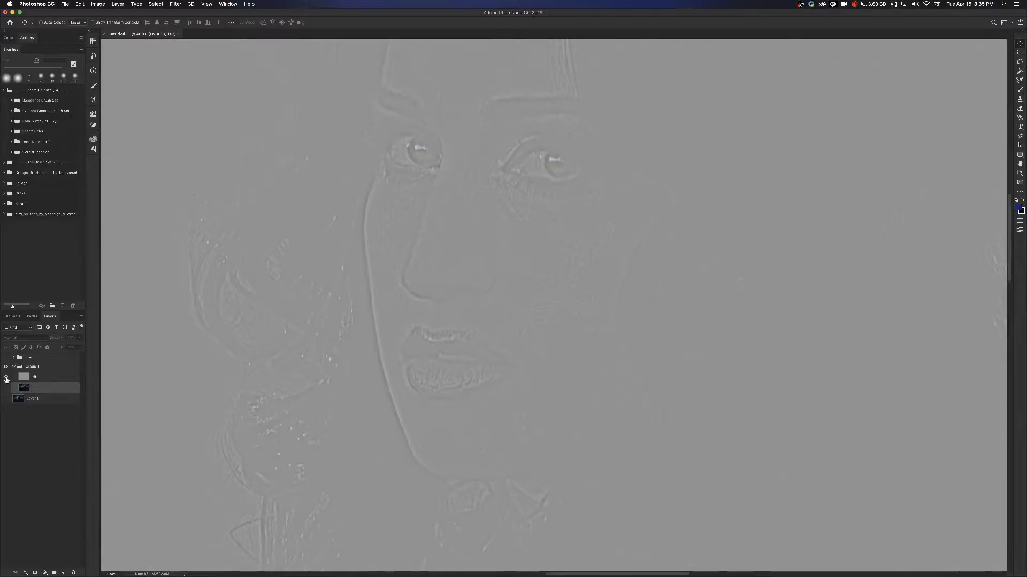
left_click(5, 387)
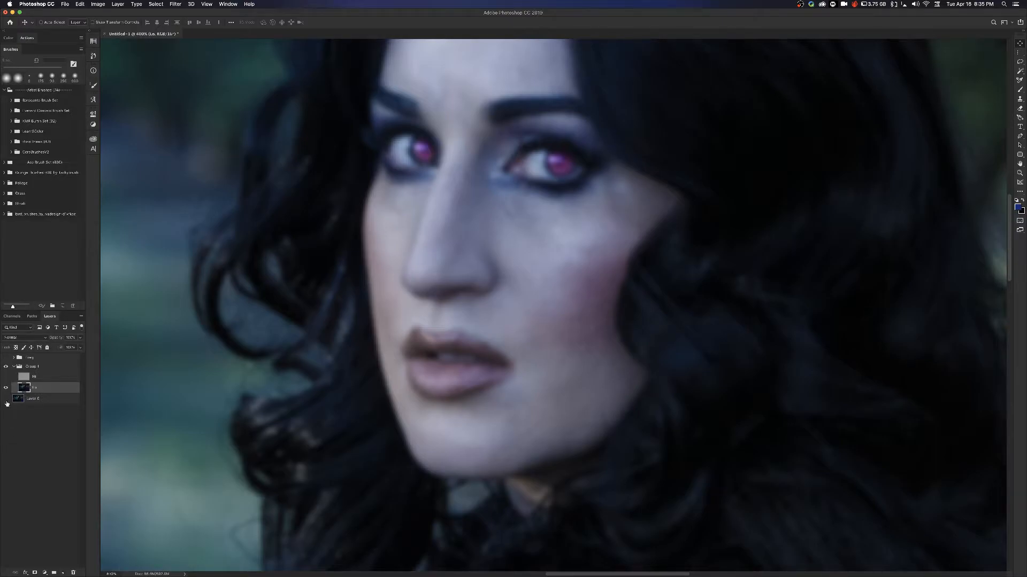
left_click(6, 376)
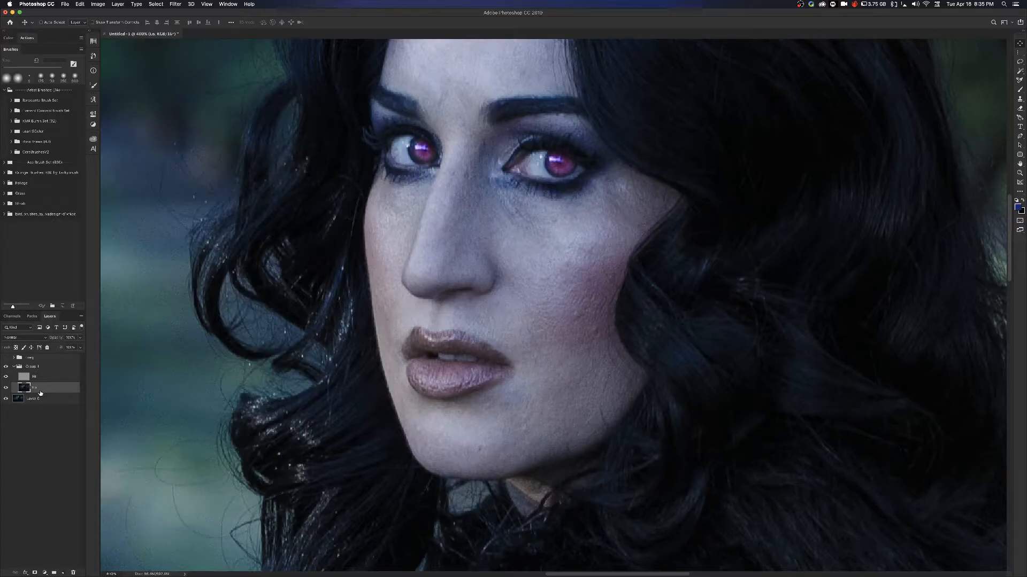
Duplicate the Lo layer as "Lo - Edit" and lock the original Lo layer.
key("super+j")
double_click(41, 388)
type("Hi")
type("dit")
key("Return")
left_click(37, 401)
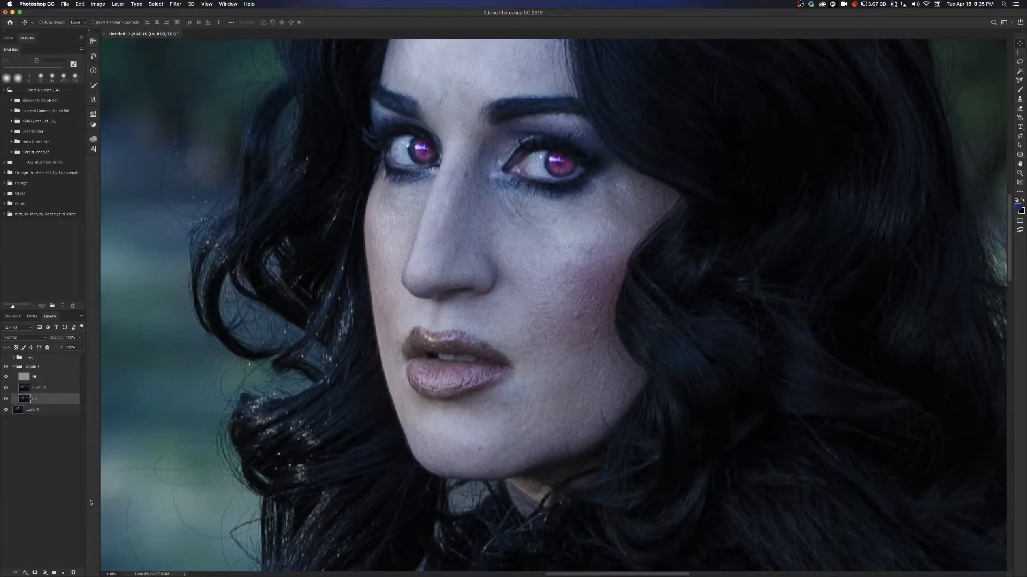
left_click(47, 347)
Add a white layer mask to the Lo - Edit layer.
left_click(55, 382)
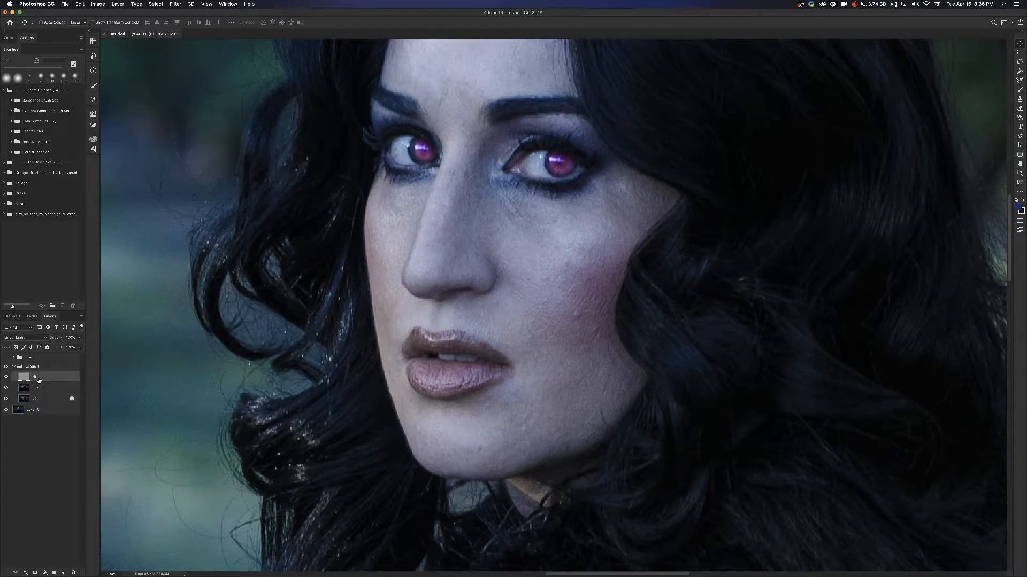
left_click(52, 387)
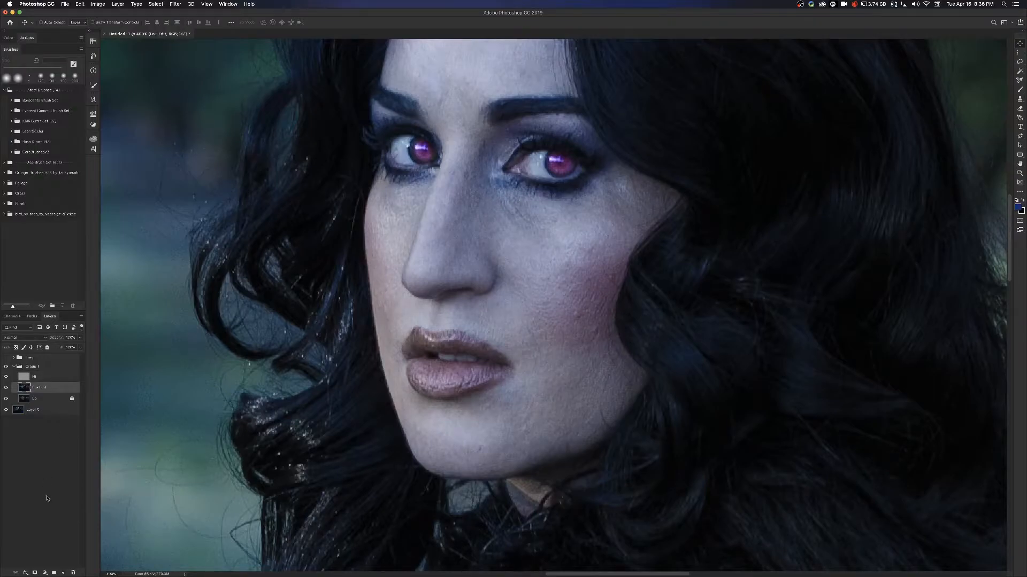
left_click(35, 573)
Create a masked duplicate of the Hi layer in Normal blend mode, clipped to the original Hi layer.
left_click(49, 379)
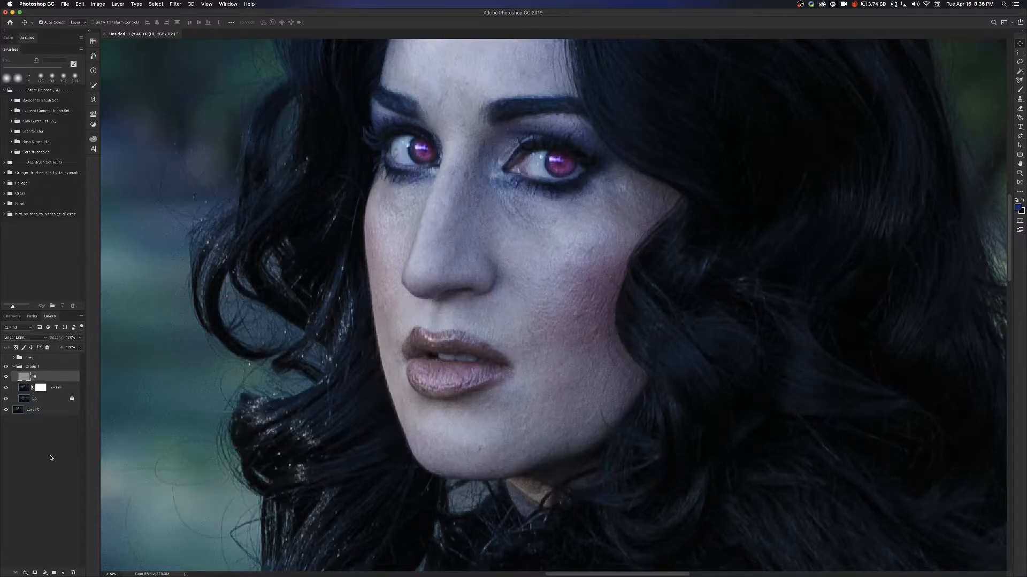
key("super+j")
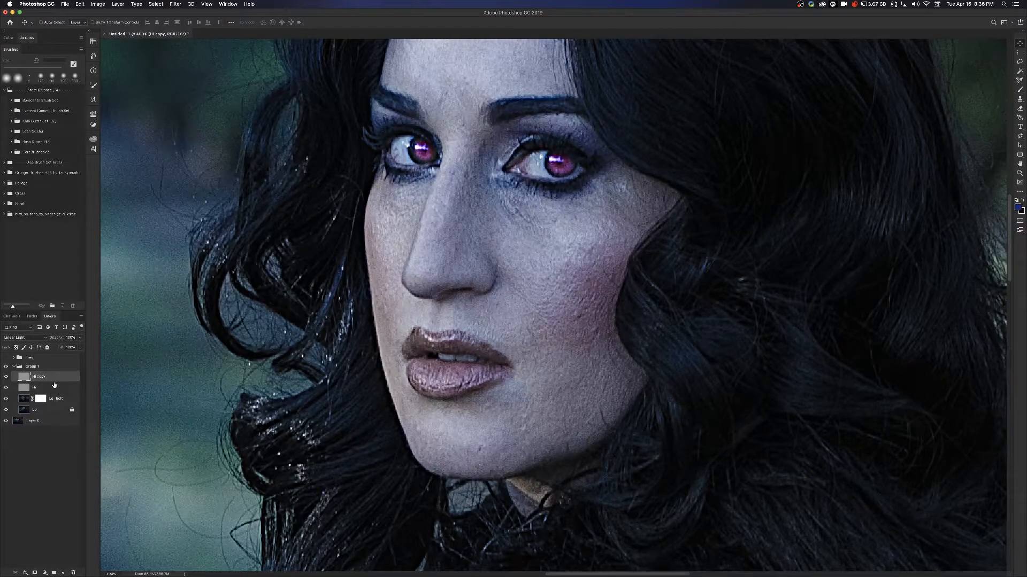
left_click(34, 336)
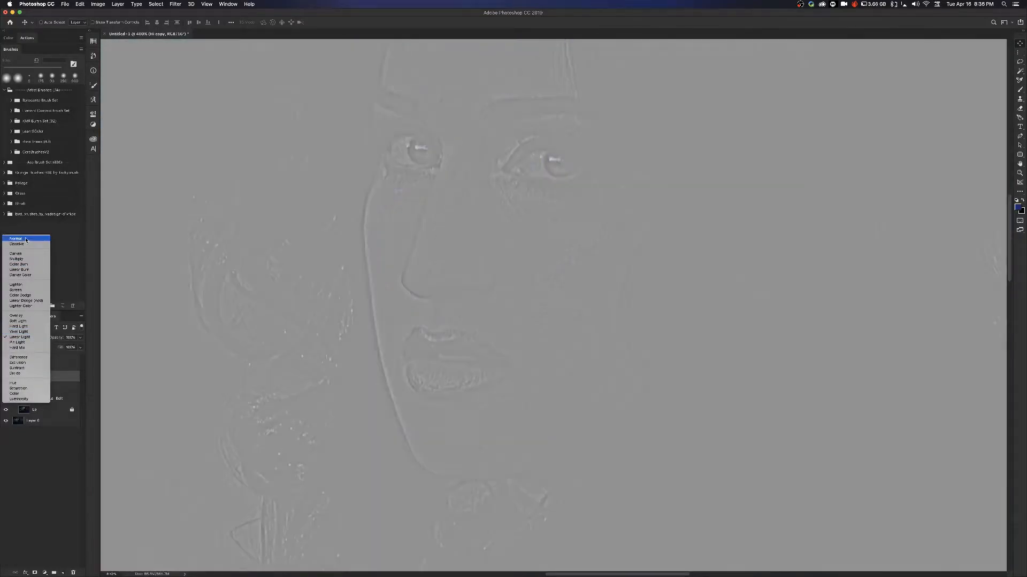
left_click(25, 240)
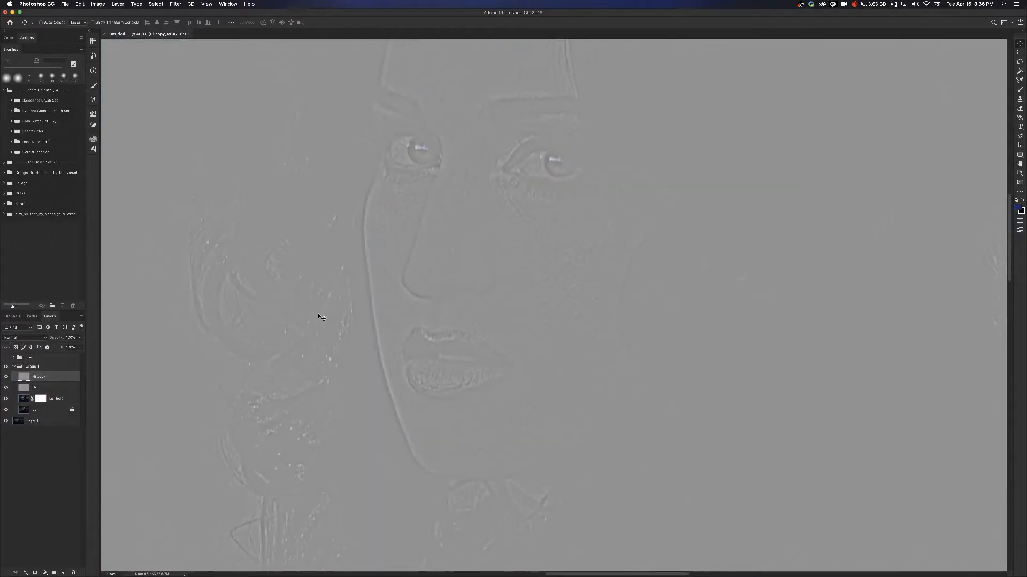
left_click(75, 381, "alt")
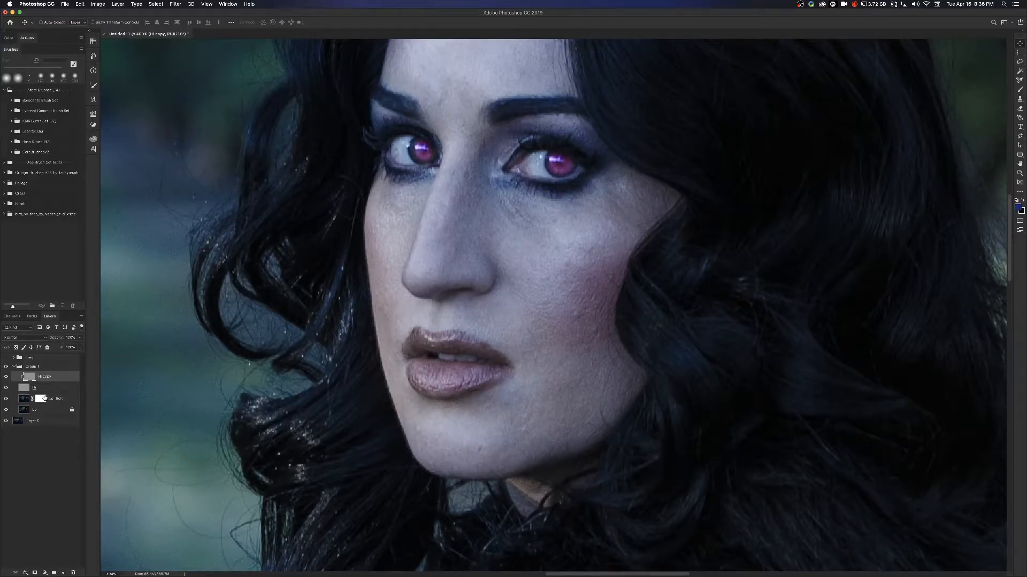
left_click(35, 573)
Hide the Hi texture layers and make the Lo - Edit image active.
left_click(6, 387)
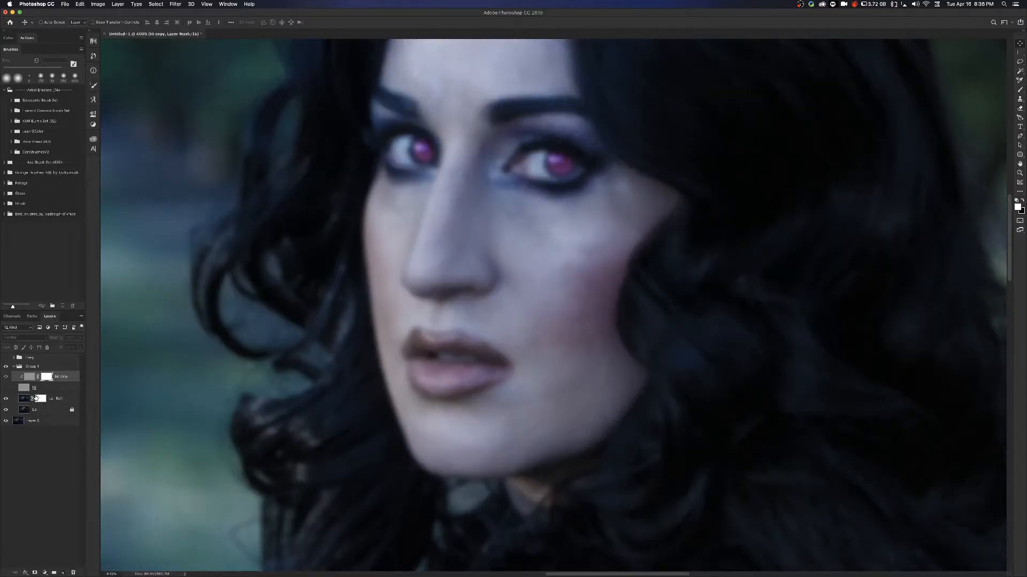
left_click(25, 400)
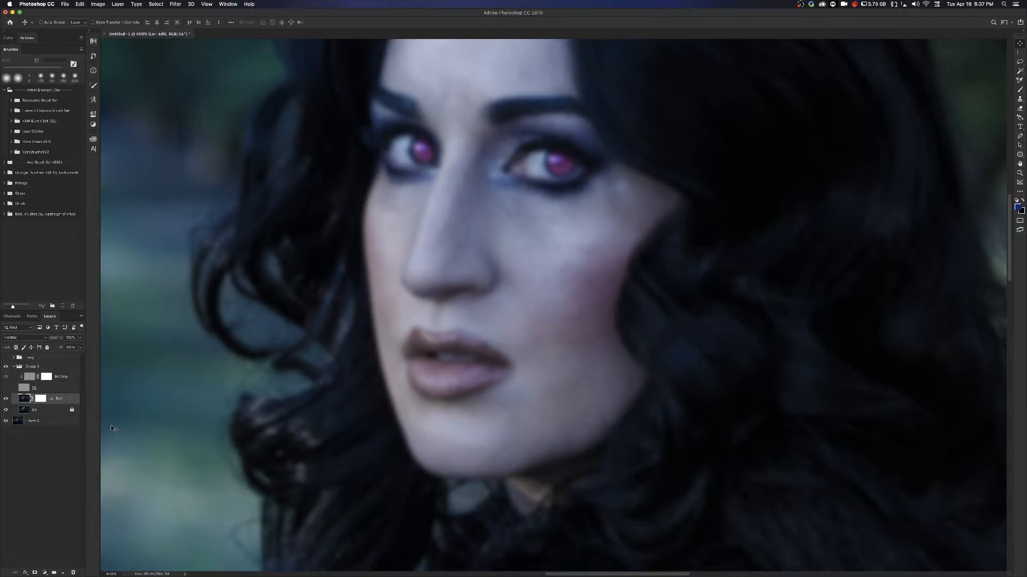
Add a new empty layer above Lo - Edit and prepare a smaller brush for painting on it.
key("super+shift+n")
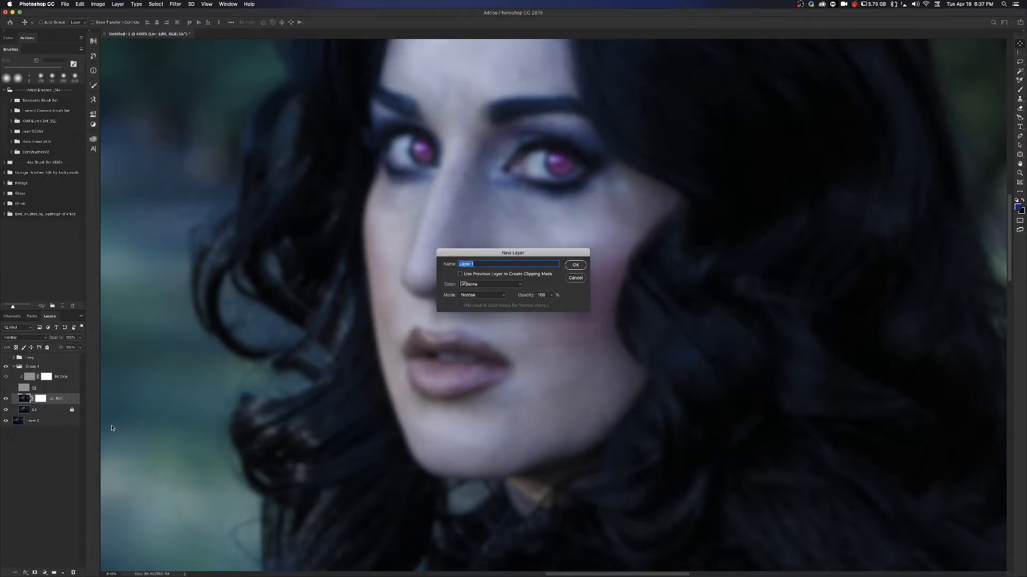
key("Return")
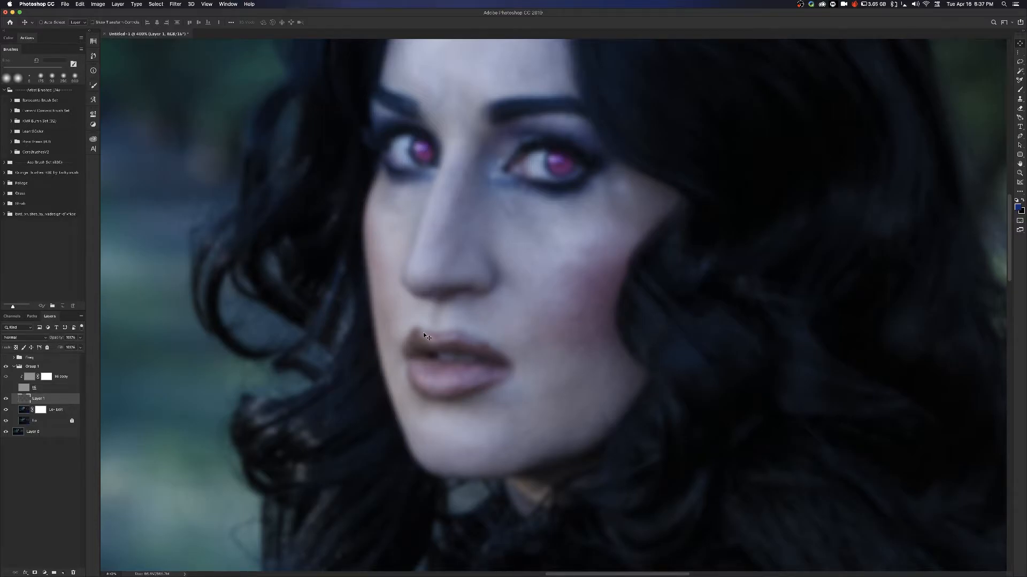
key("b")
key("bracketleft")
key("bracketleft")
key("bracketleft")
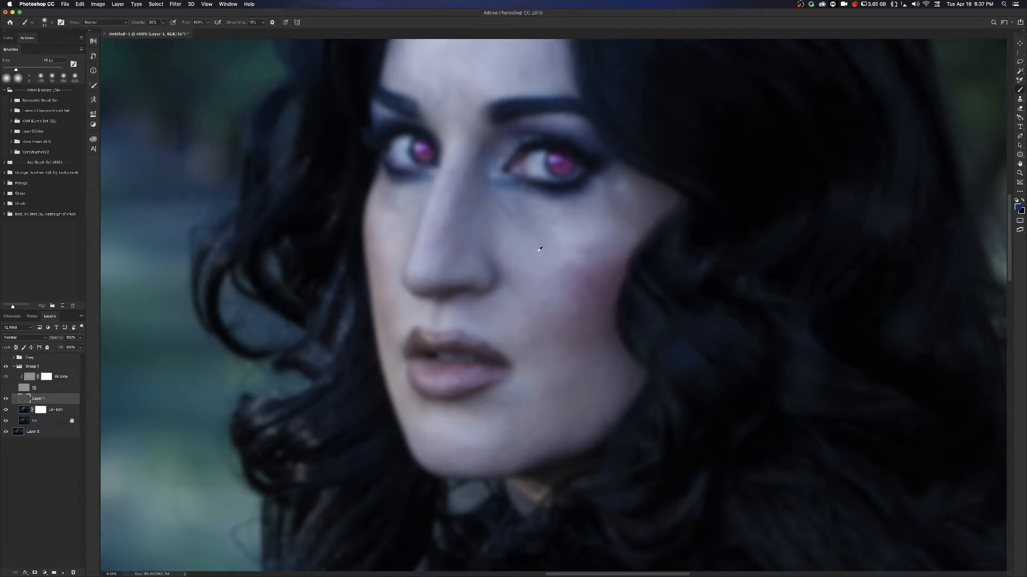
Paint sampled cheek tone beneath the eye at 50% brush opacity and 10% flow, then delete the paint layer.
left_click(532, 251, "alt")
left_click(157, 23)
type("5")
left_click(197, 22)
type("1")
left_click(530, 261, "alt")
left_click_drag(575, 240, 551, 235)
left_click_drag(512, 211, 525, 237)
left_click_drag(524, 220, 519, 224)
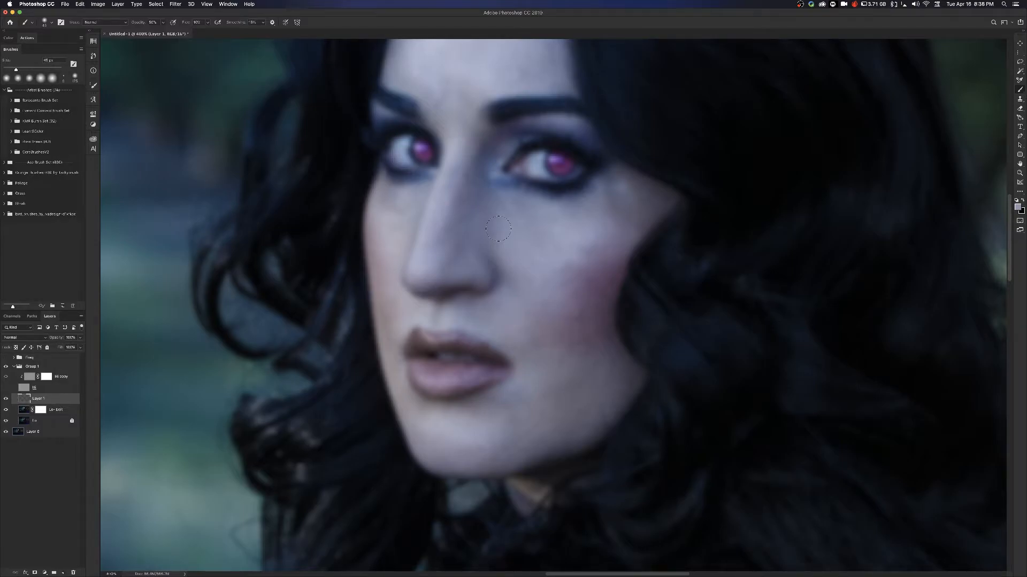
key("Delete")
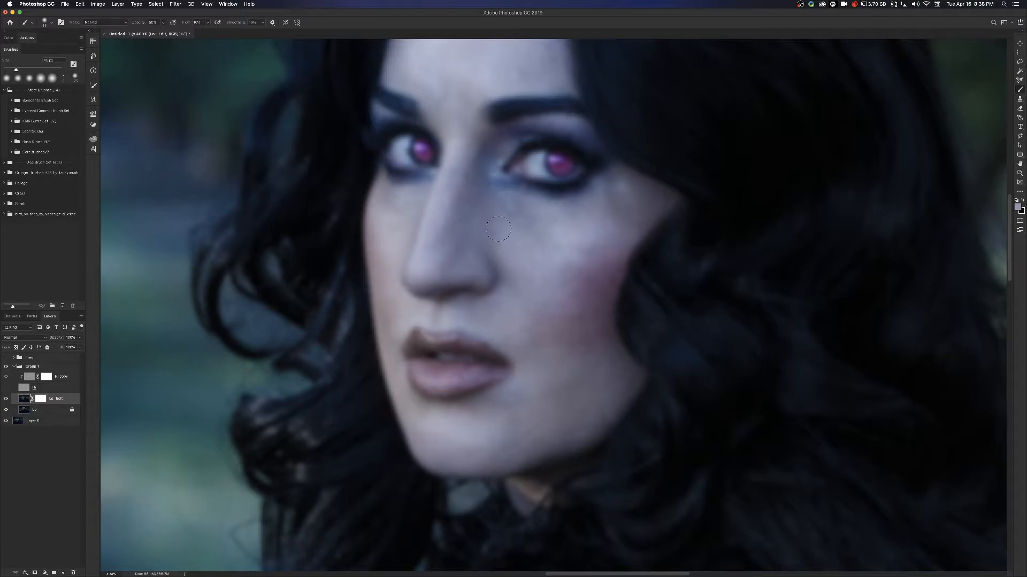
Try a thin Lasso selection with a 10 px feather across the dark coat on the Lo - Edit layer.
key("l")
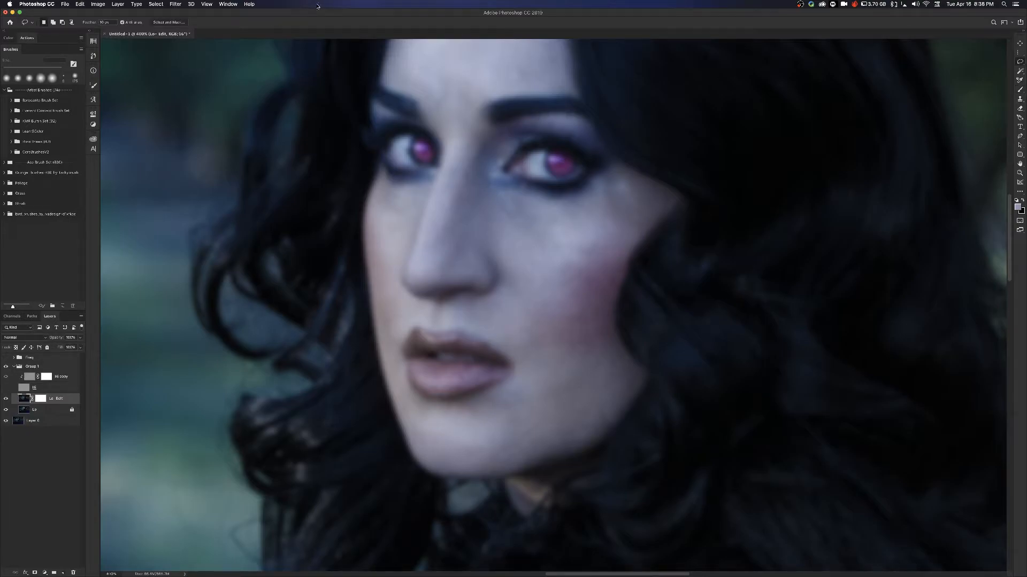
left_click(105, 24)
left_click_drag(105, 24, 101, 23)
key("super+0")
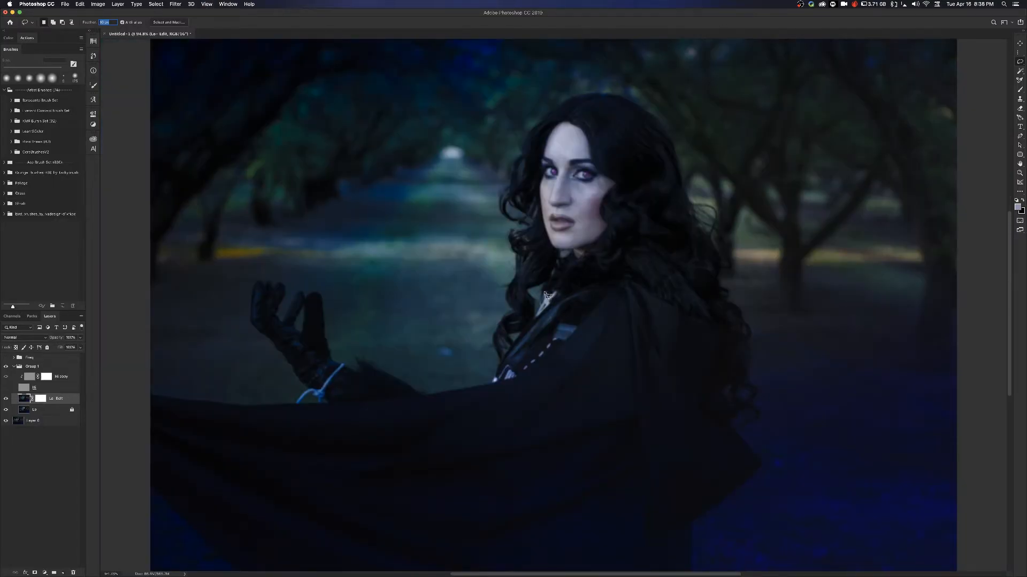
scroll(545, 294, "up", 3)
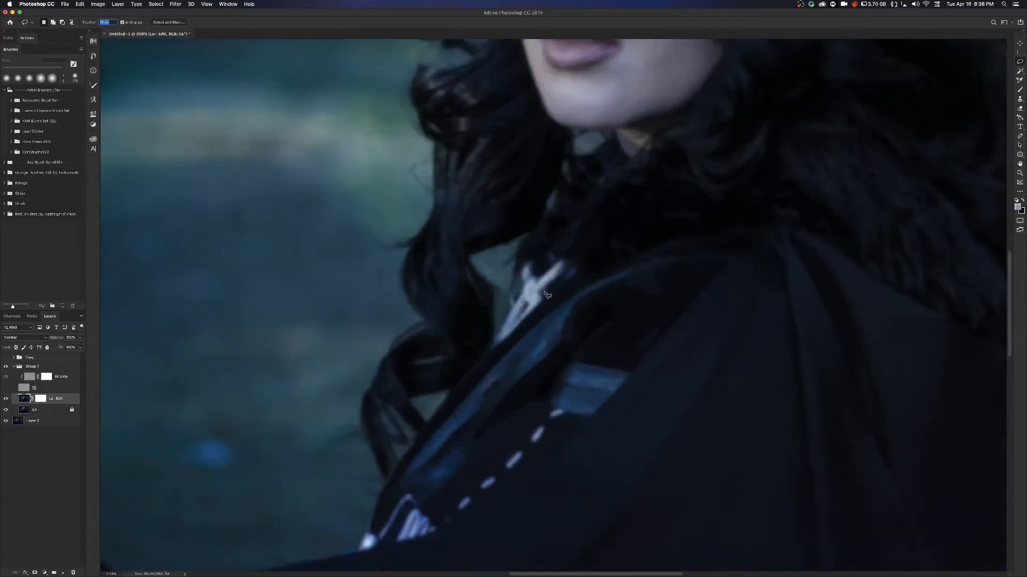
key("space")
left_click(673, 224)
left_click(580, 182)
left_click_drag(665, 240, 519, 461)
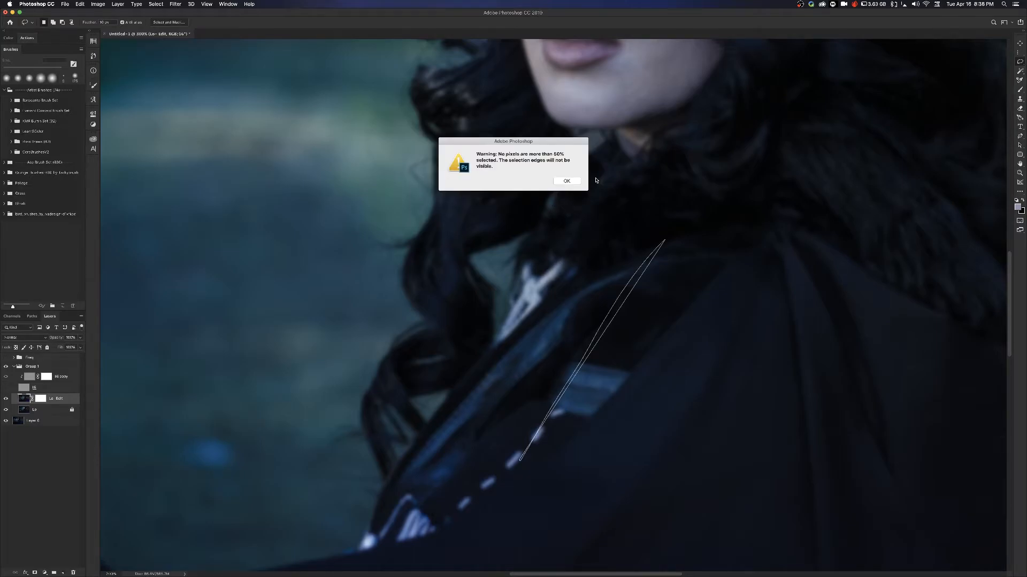
key("Return")
Draw a small oval Lasso selection on the skin beneath the eye, beside the nose, on the Lo - Edit layer.
left_click_drag(610, 254, 553, 390)
left_click_drag(586, 235, 559, 459)
key("super+plus")
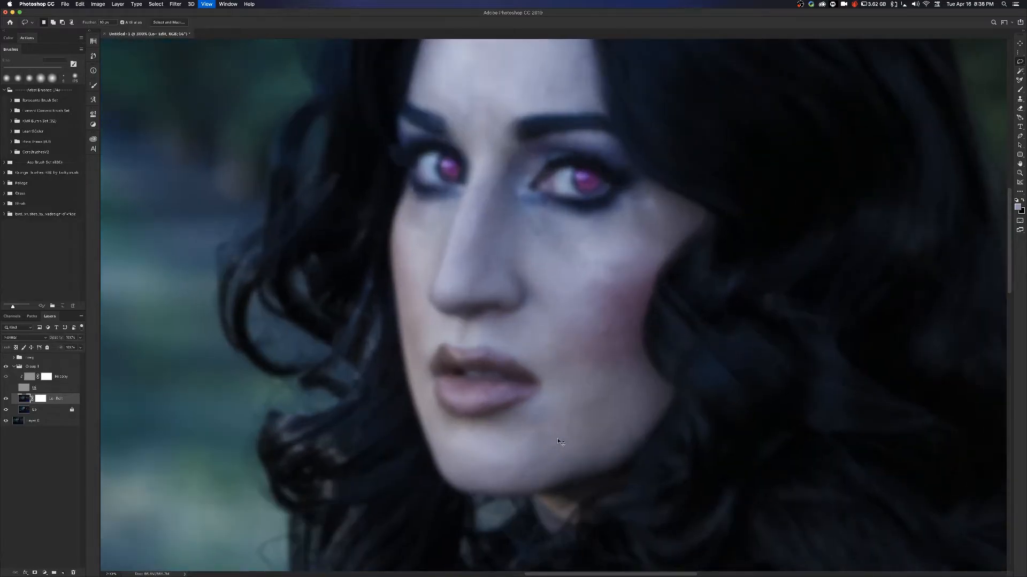
key("super+plus")
left_click_drag(587, 290, 563, 340)
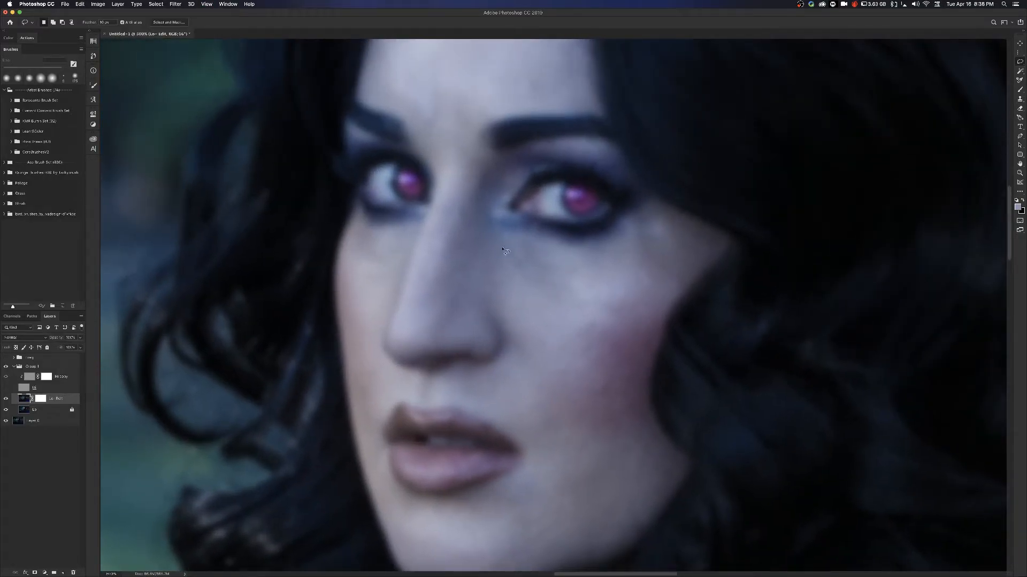
mouse_move(503, 237)
left_mouse_down()
mouse_move(506, 278)
mouse_move(547, 286)
mouse_move(557, 278)
mouse_move(553, 250)
mouse_move(507, 241)
left_mouse_up()
Smooth the selected under-eye skin with a low-radius Gaussian Blur.
key("super+Tab")
left_click(182, 18)
left_click(174, 4)
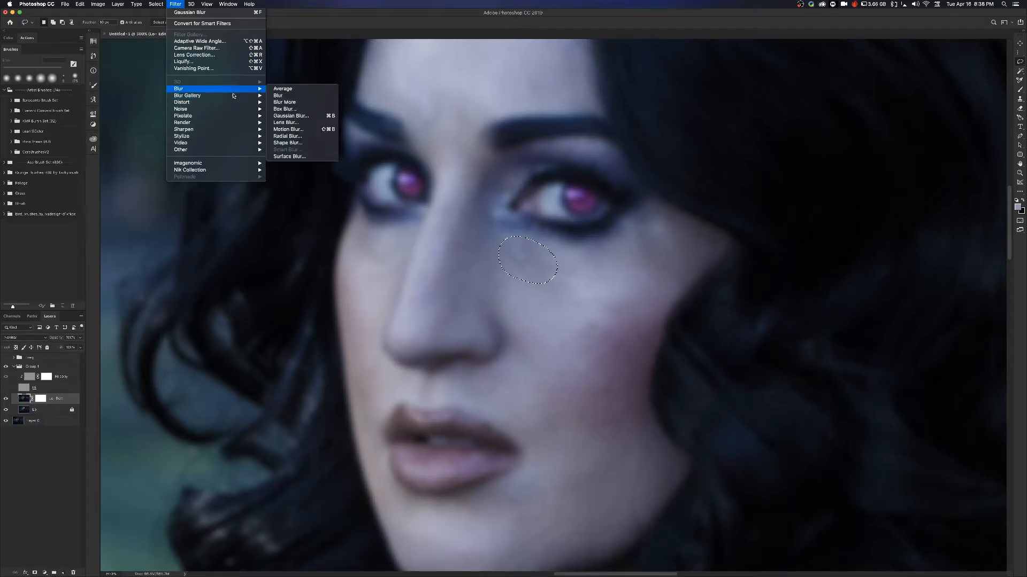
mouse_move(229, 89)
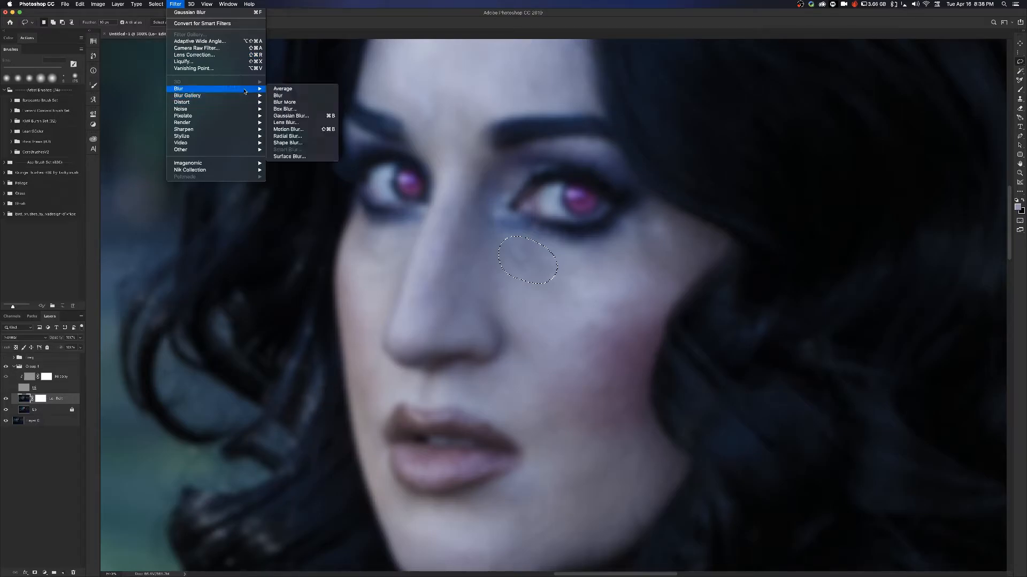
left_click(291, 116)
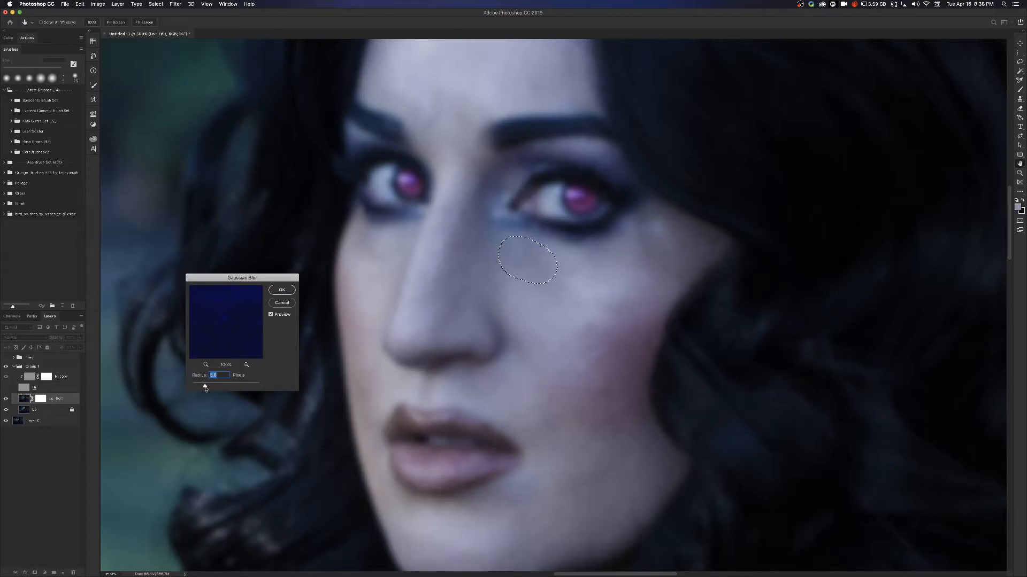
left_click_drag(205, 388, 203, 386)
key("Return")
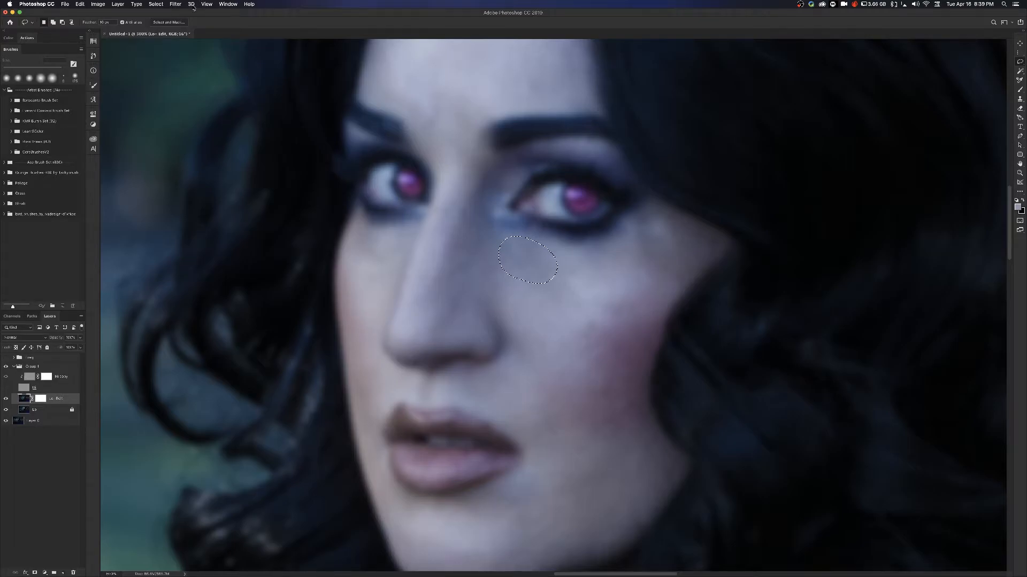
Open the keyboard shortcuts editor and list the shortcuts for Application Menus.
left_click(176, 4)
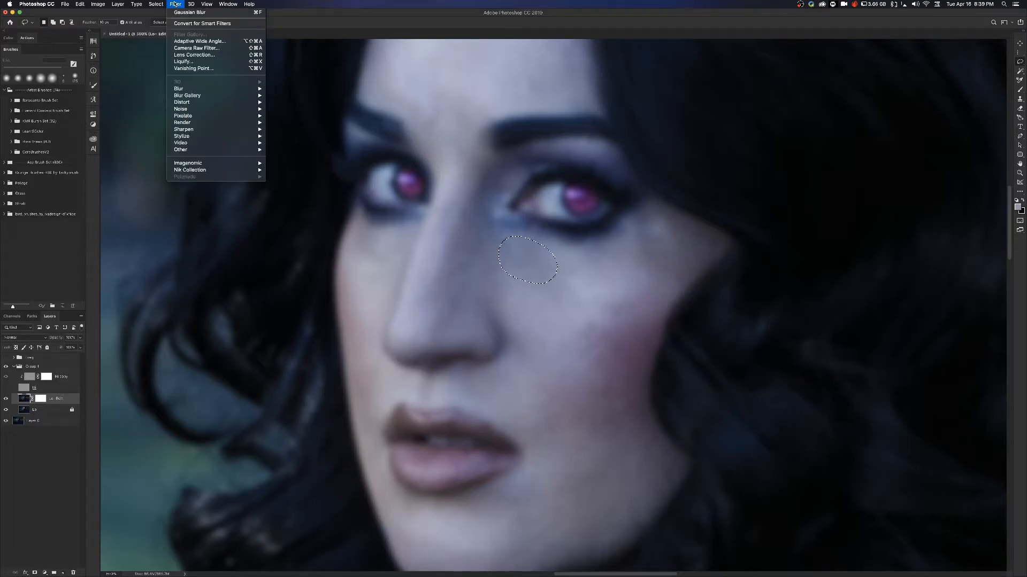
mouse_move(219, 89)
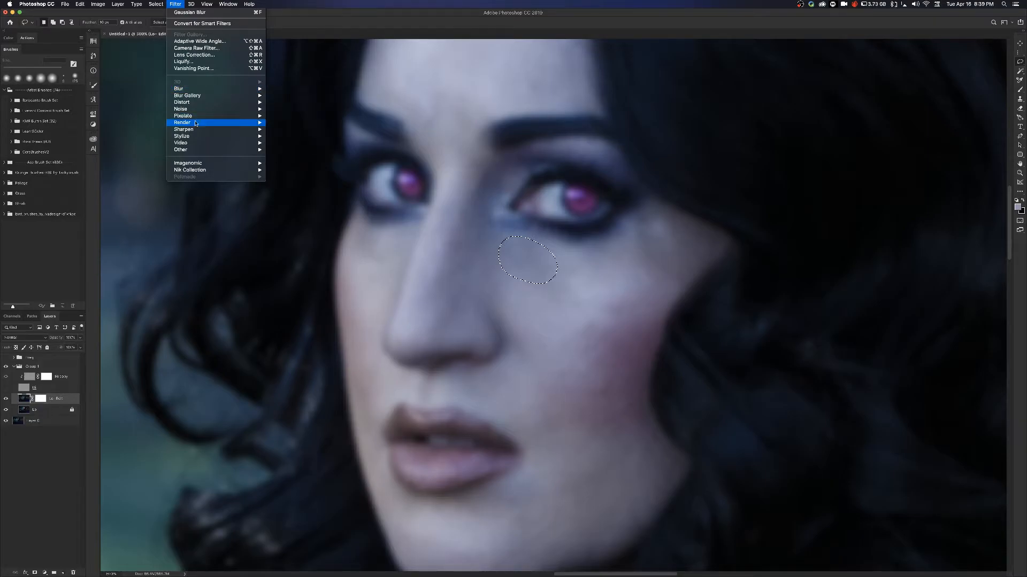
left_click(120, 74)
left_click(81, 4)
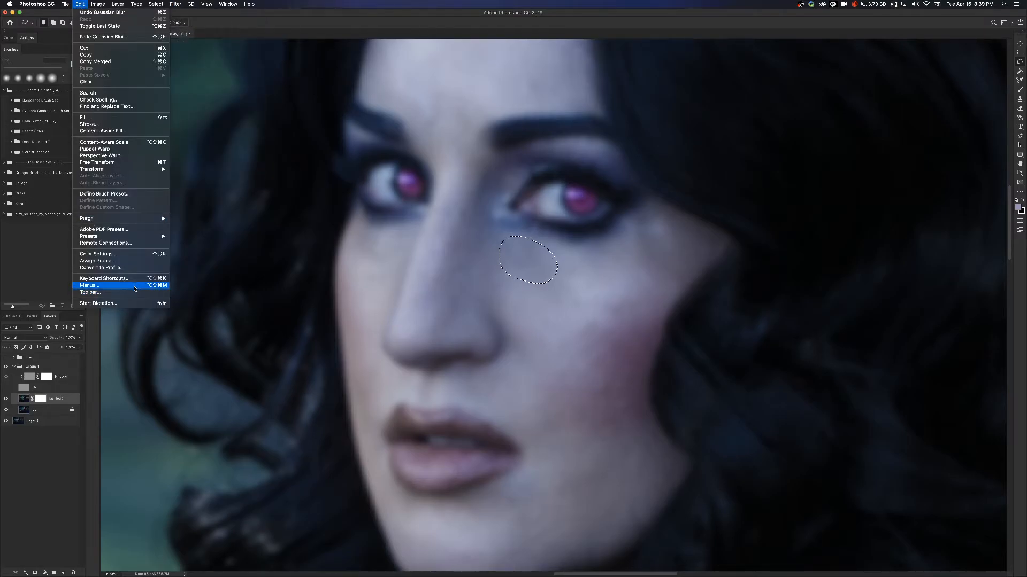
left_click(139, 283)
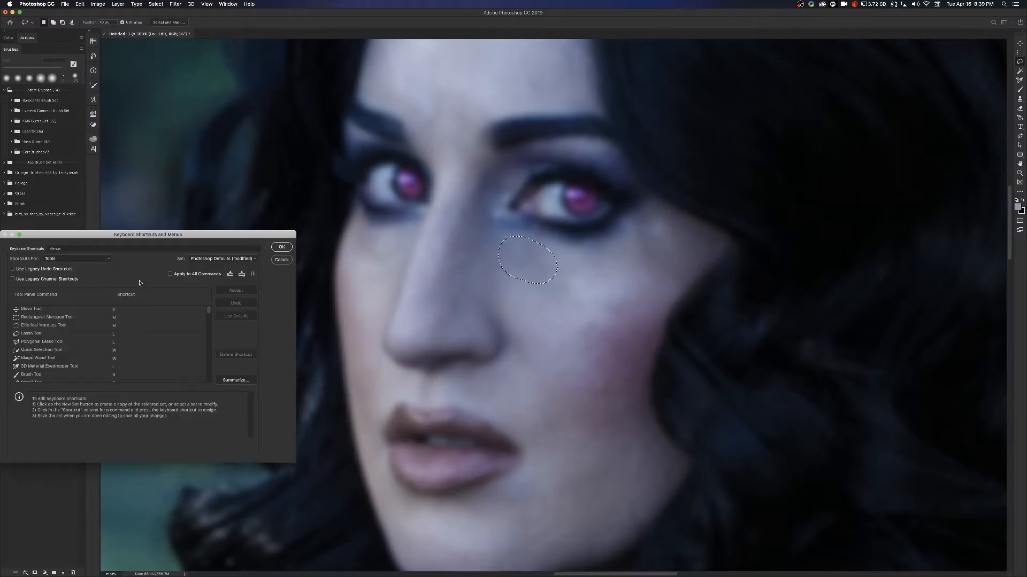
left_click_drag(125, 234, 292, 259)
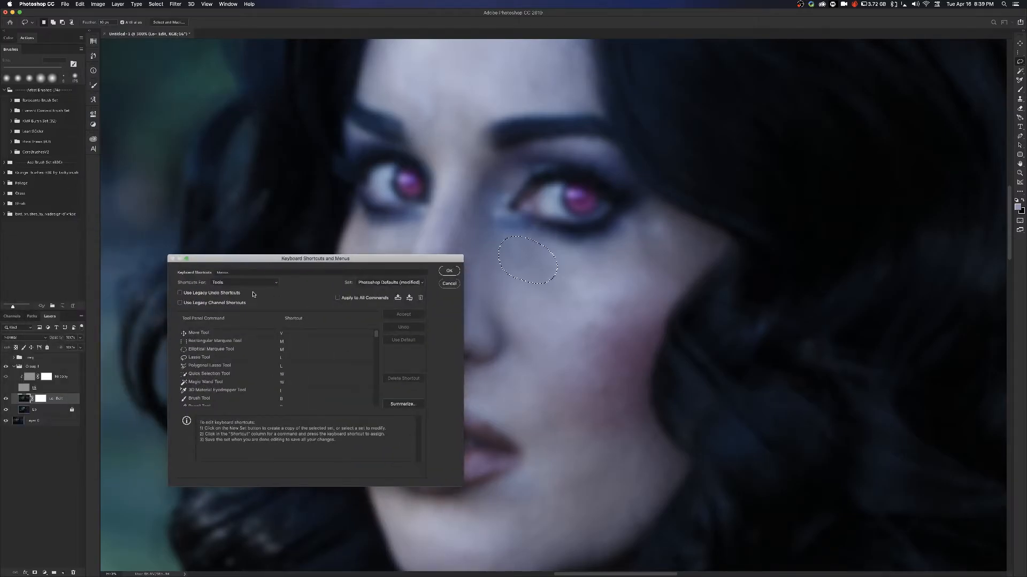
left_click(256, 282)
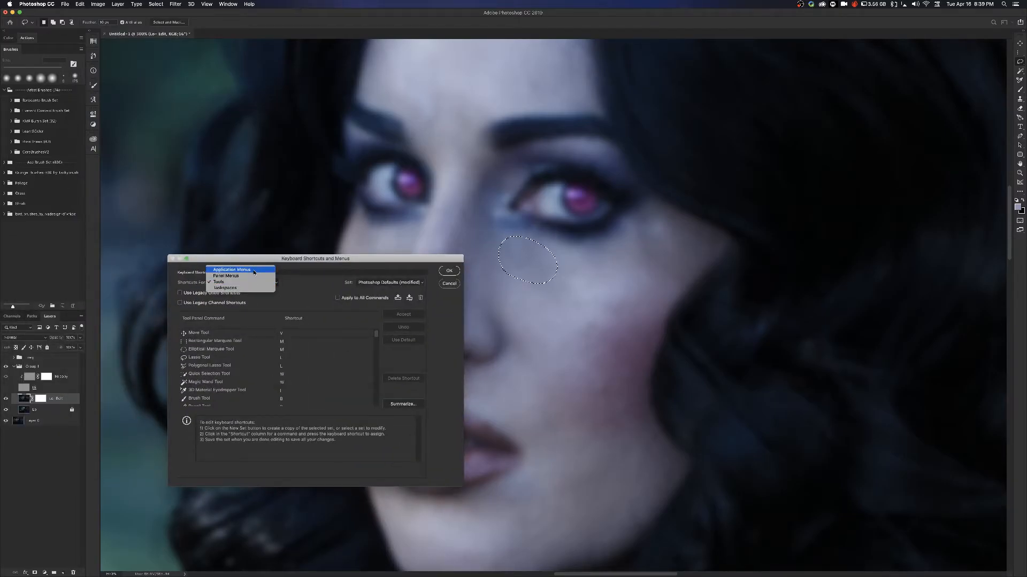
left_click(235, 270)
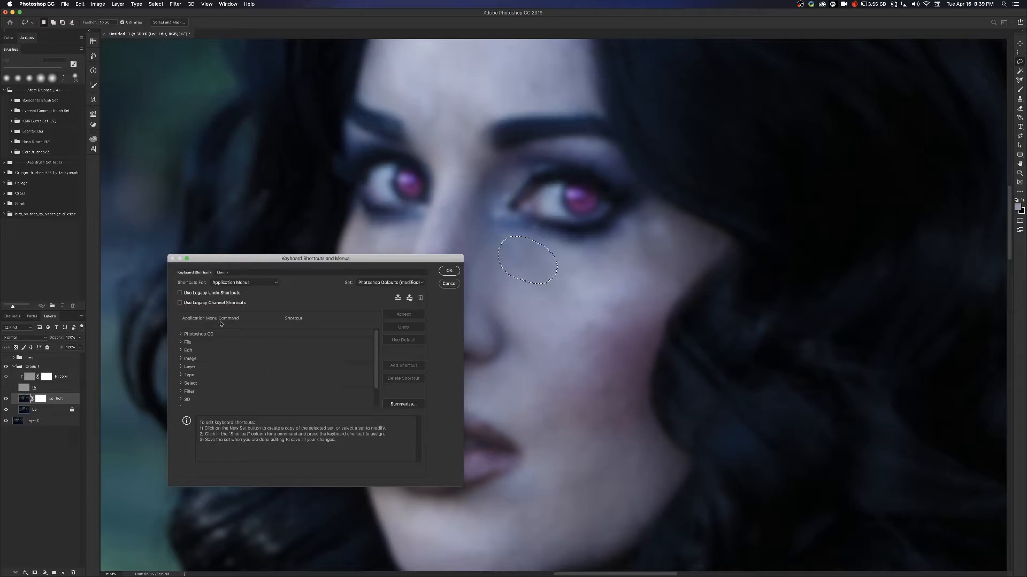
Examine the shortcut assigned to Gaussian Blur among the Filter commands, and close the editor without changes.
left_click(184, 392)
left_click(181, 392)
scroll(259, 371, "down", 5)
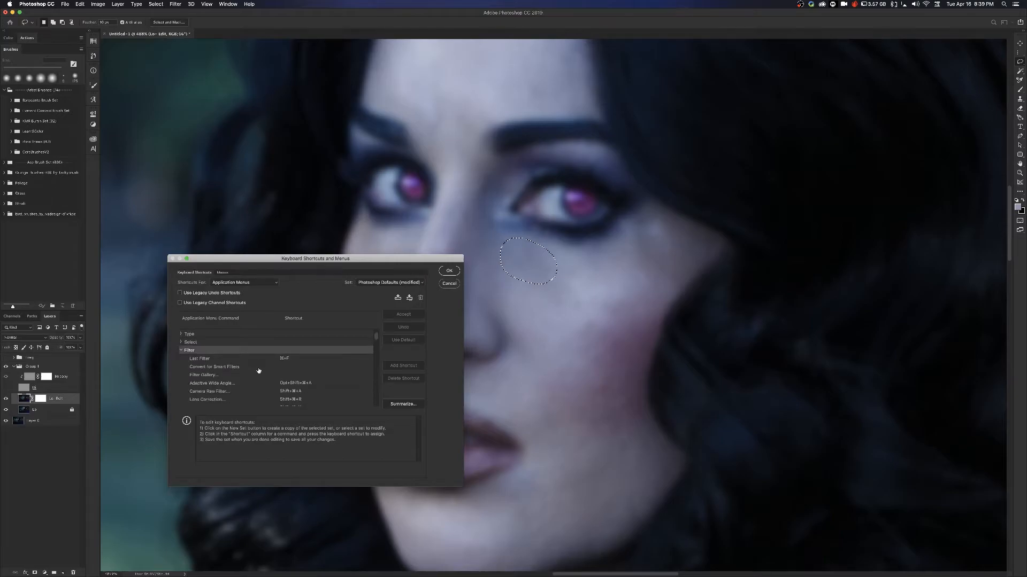
scroll(258, 371, "down", 5)
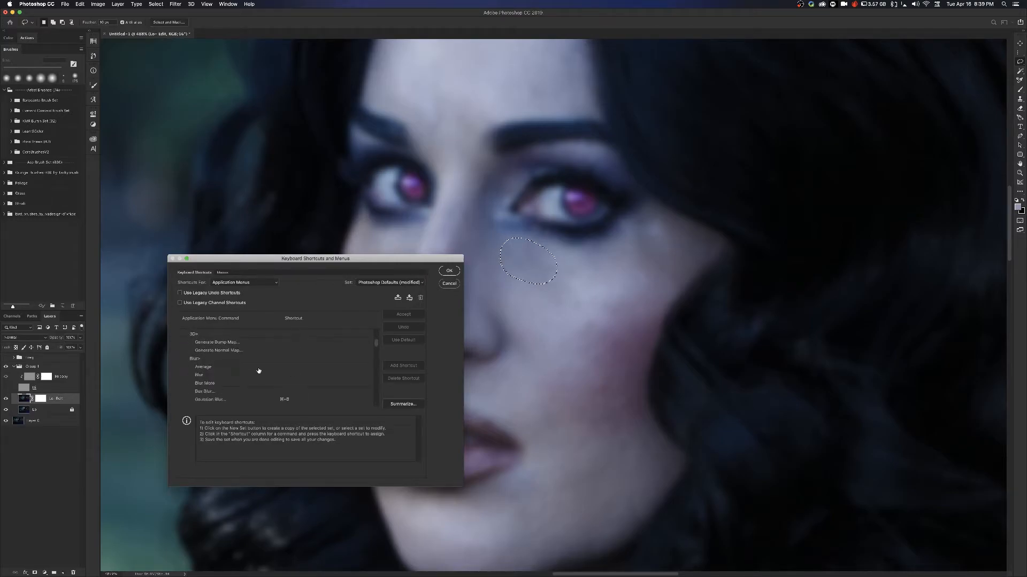
left_click(280, 391)
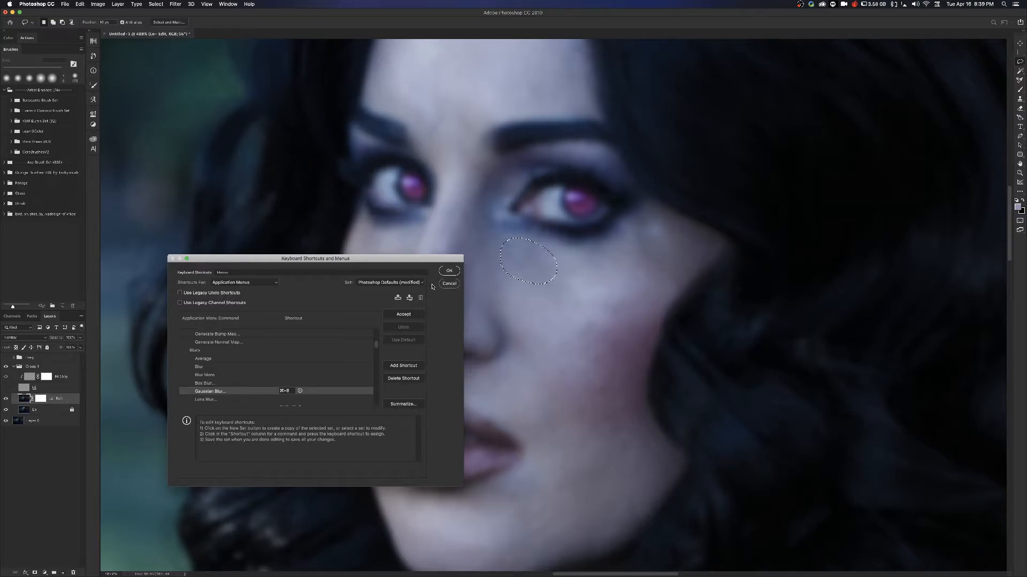
left_click(260, 451)
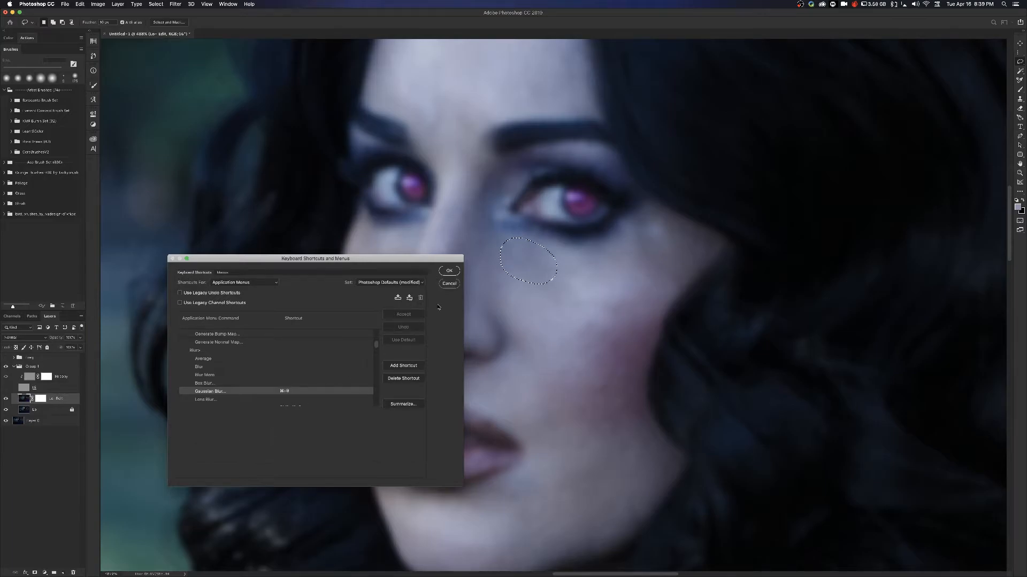
left_click(444, 284)
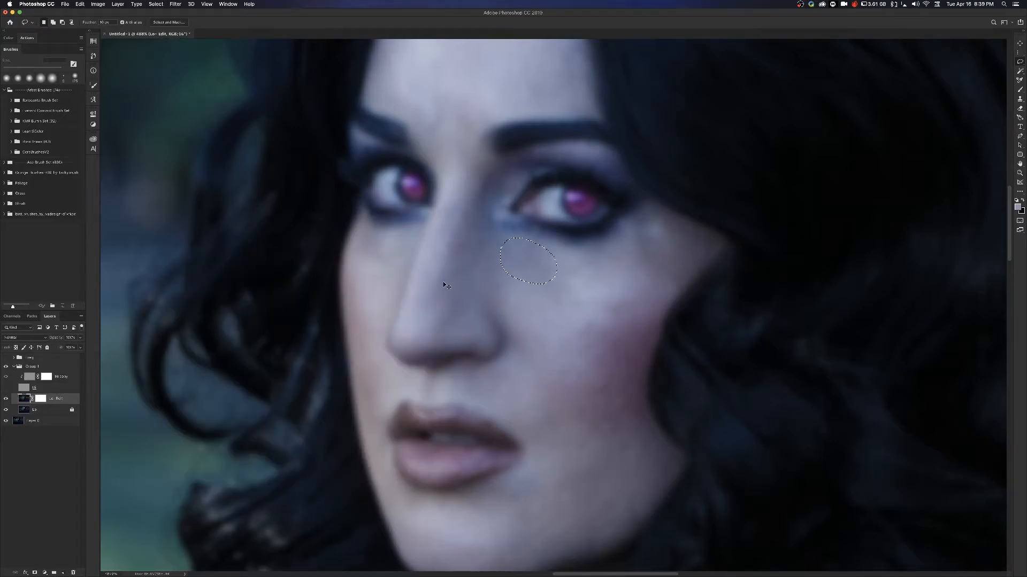
Apply Gaussian Blur to the under-eye selection once more, keeping the same radius.
key("super+b")
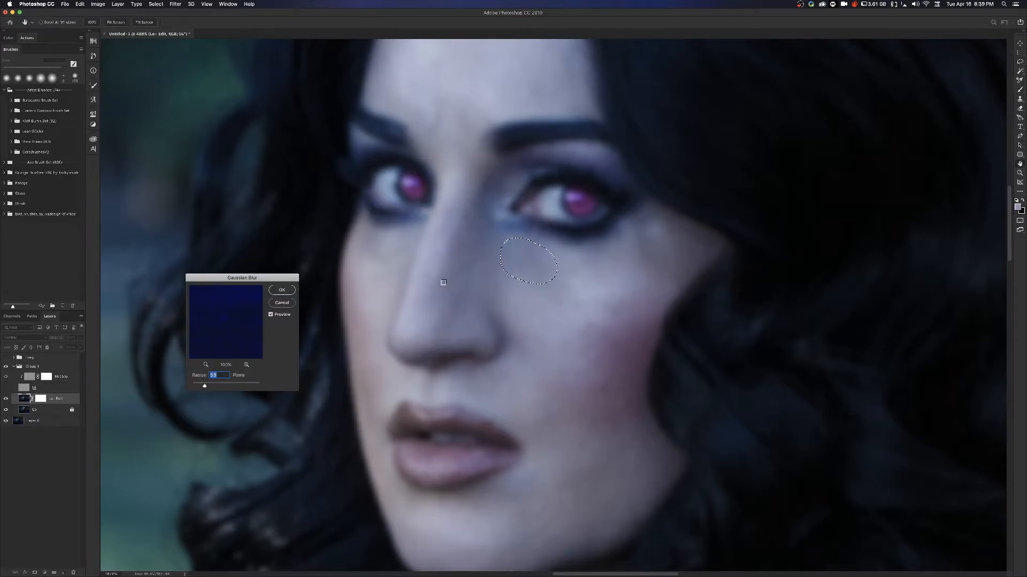
key("Return")
scroll(443, 282, "down", 1)
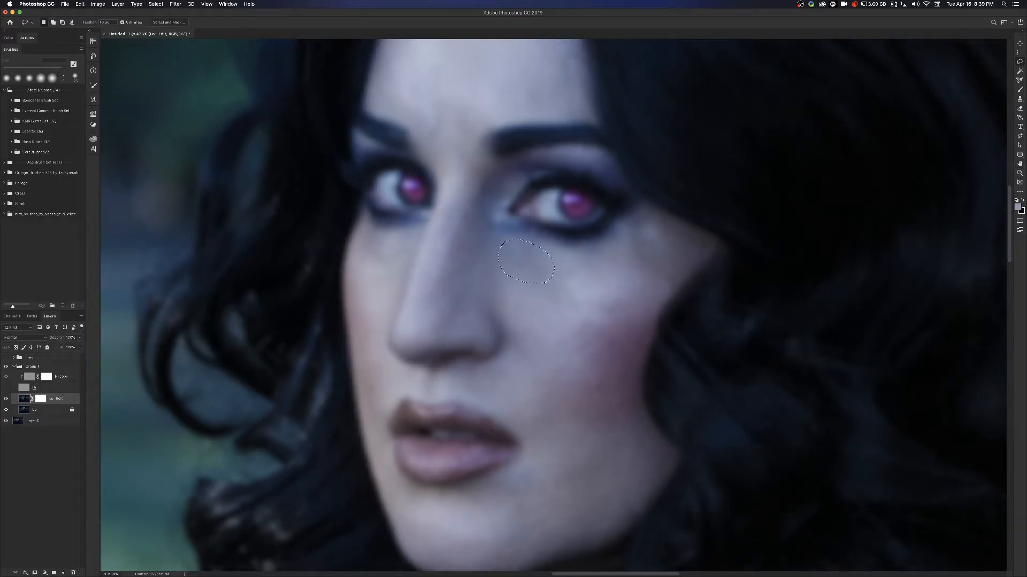
left_click(98, 4)
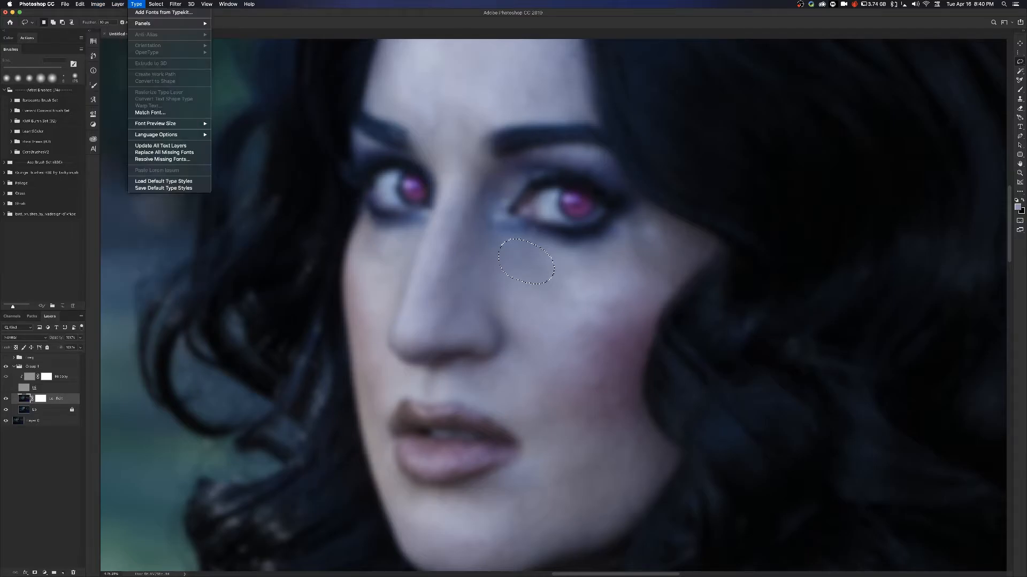
mouse_move(176, 4)
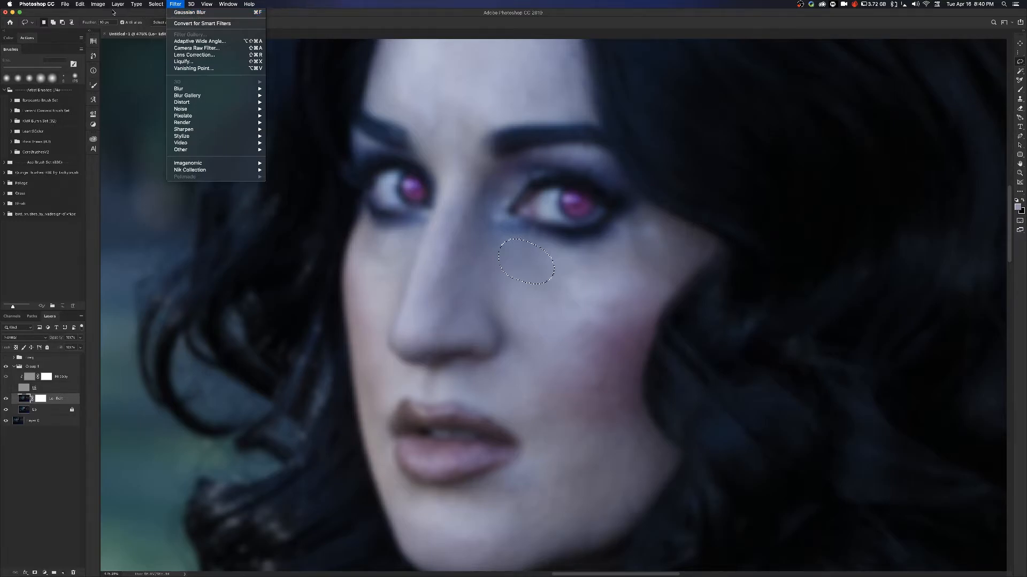
mouse_move(91, 5)
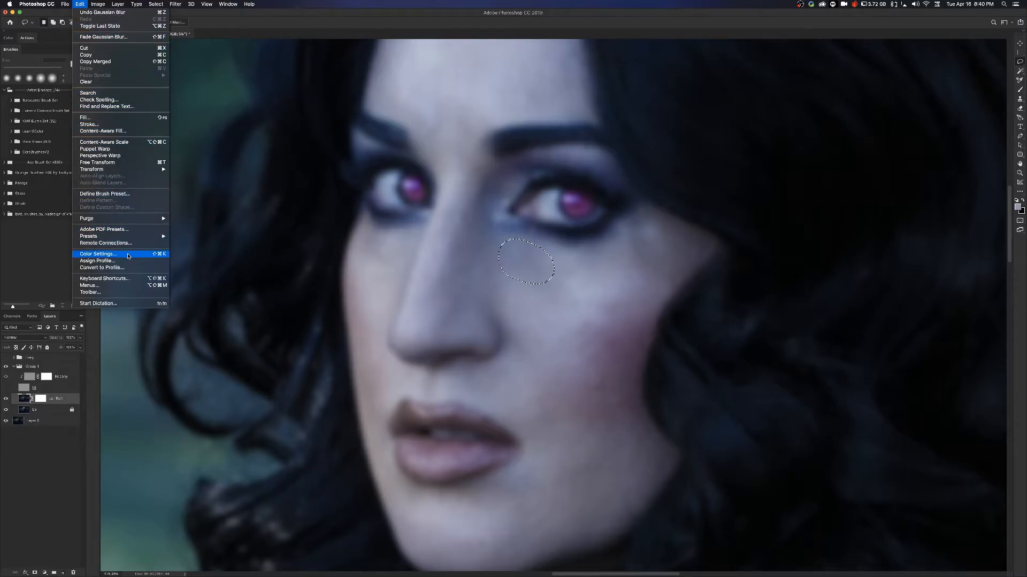
left_click(233, 288)
Repeat the last Gaussian Blur on the under-eye selection and twice on a new Lasso selection over the upper cheek.
key("ctrl+super+f")
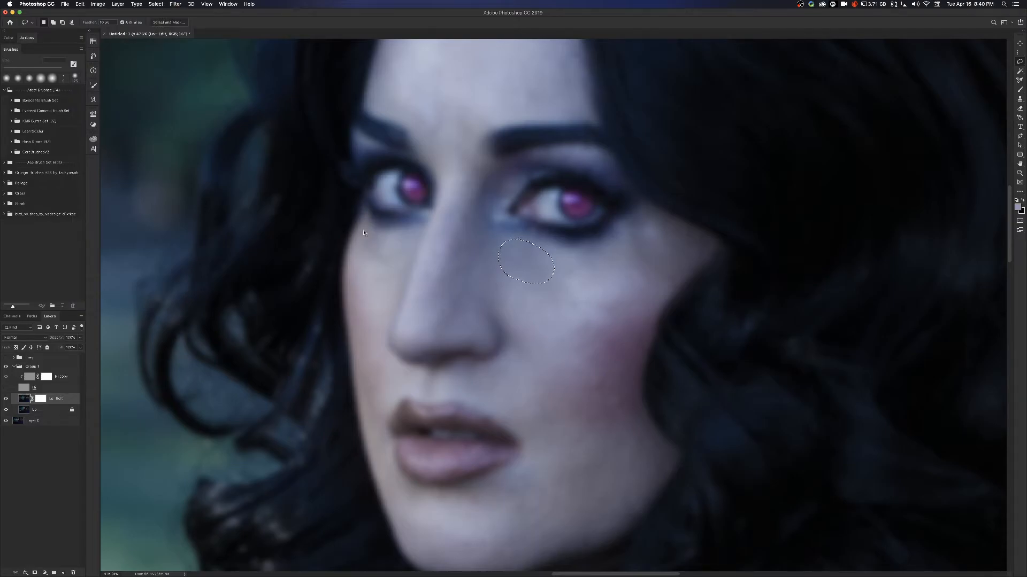
key("super+d")
mouse_move(575, 256)
left_mouse_down()
mouse_move(519, 299)
mouse_move(518, 397)
mouse_move(534, 410)
mouse_move(648, 278)
mouse_move(652, 244)
mouse_move(588, 256)
left_mouse_up()
key("ctrl+super+f")
key("ctrl+super+f")
key("super+d")
Repeat the blur on a Lasso selection over the reddened cheek, and lasso and deselect the upper nose bridge.
mouse_move(586, 319)
left_mouse_down()
mouse_move(547, 389)
mouse_move(564, 405)
mouse_move(610, 357)
left_mouse_up()
key("ctrl+super+f")
key("super+d")
mouse_move(450, 190)
left_mouse_down()
mouse_move(431, 229)
mouse_move(419, 320)
mouse_move(435, 313)
mouse_move(473, 217)
mouse_move(454, 210)
left_mouse_up()
key("super+d")
Expand the Freq group, show it instead of Group 1, and hide the layers above its Hi layer.
left_click(13, 357)
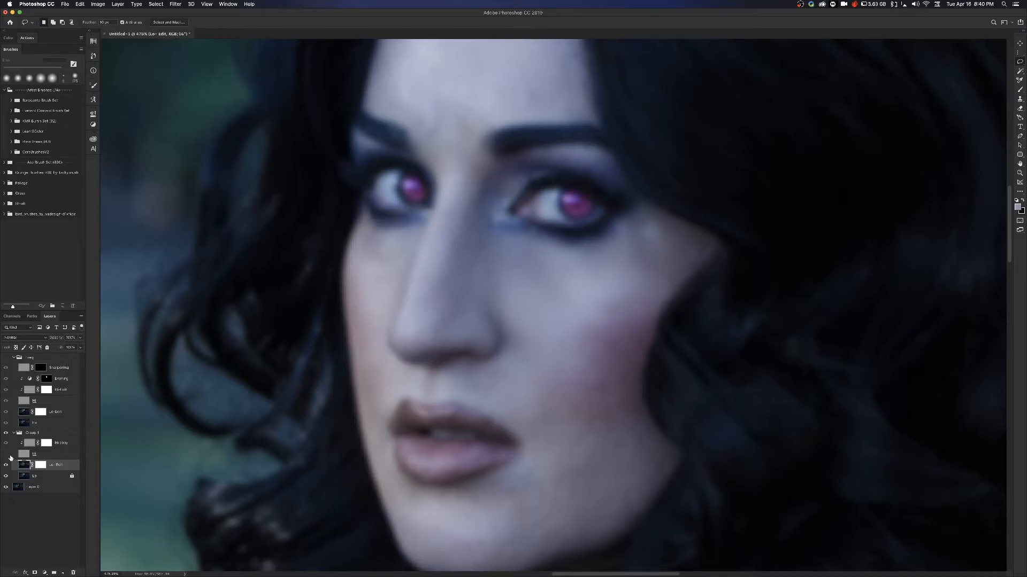
left_click(8, 433)
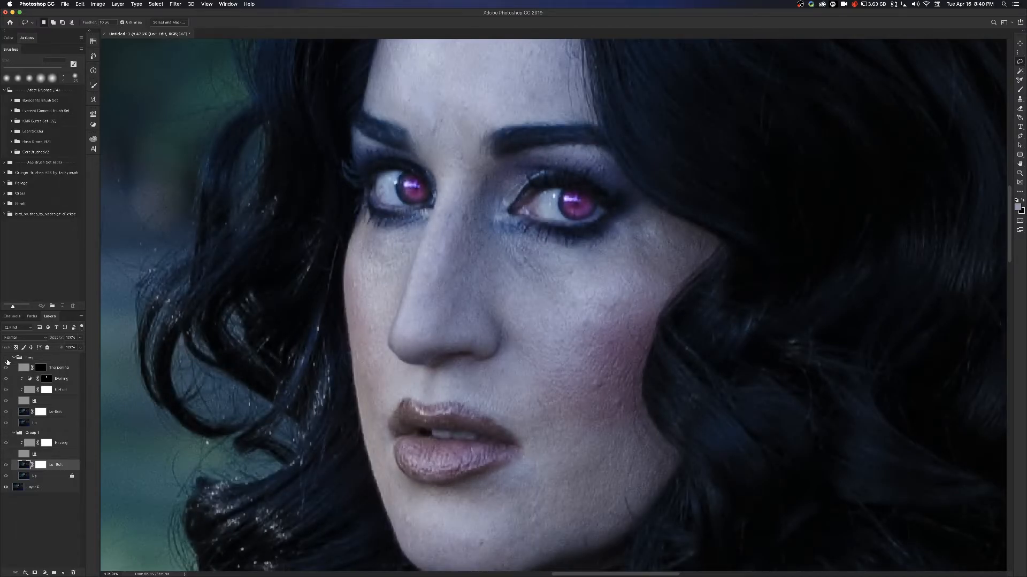
left_click(6, 390)
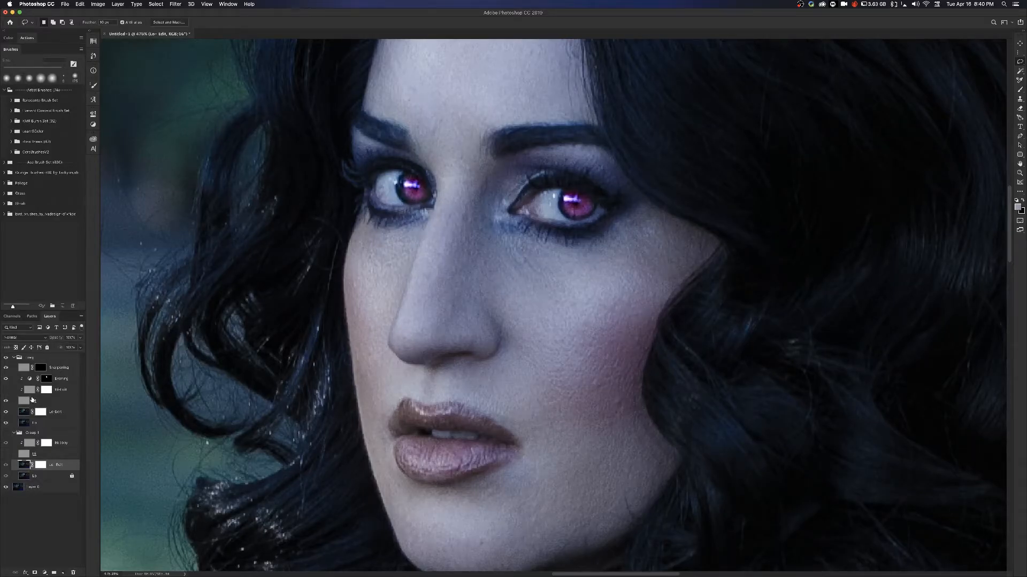
left_click(6, 367)
Duplicate the Hi layer in the Freq group as a clipped copy and set its blend mode to Normal.
left_click(46, 401)
key("ctrl+j")
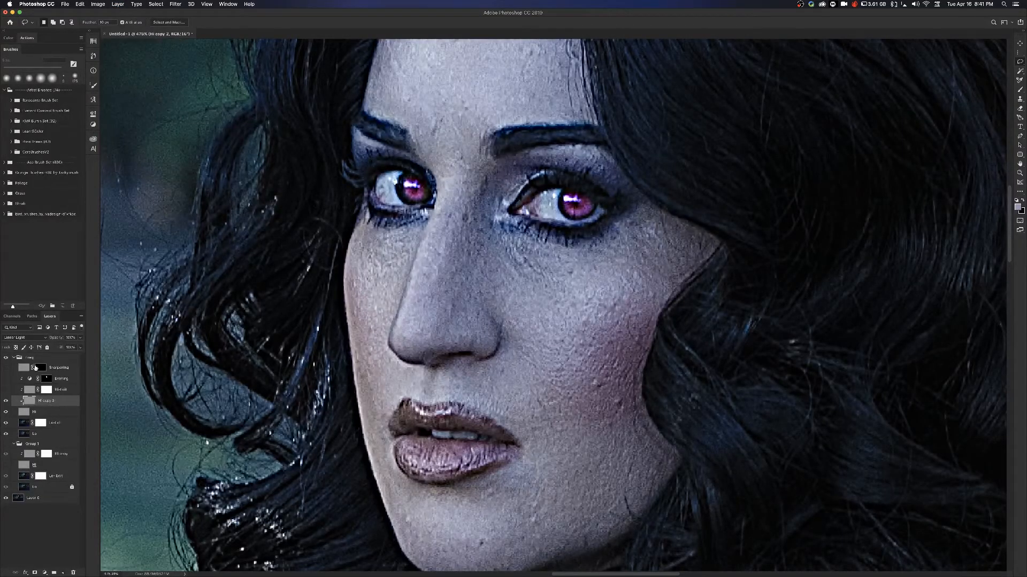
left_click(26, 338)
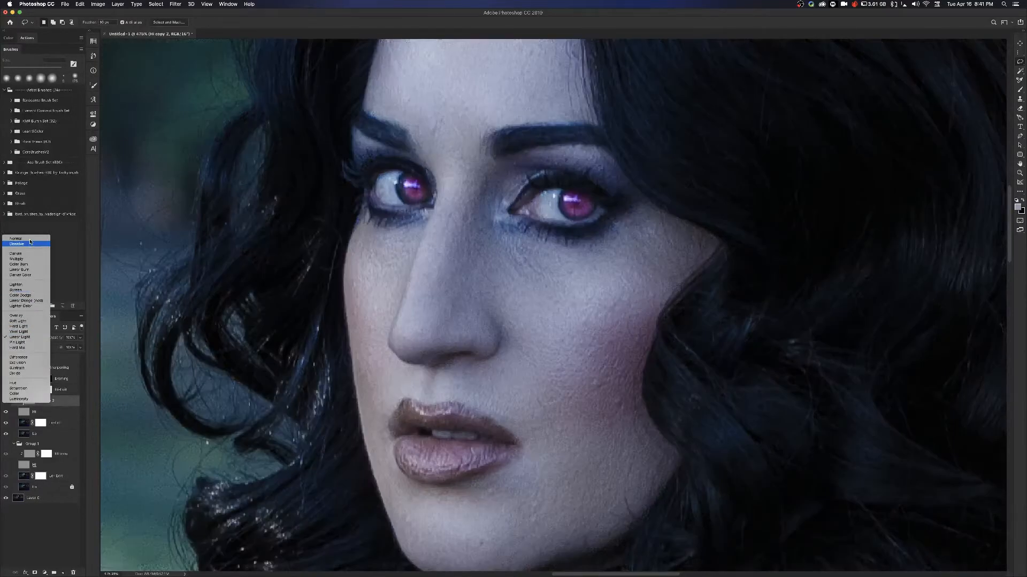
left_click(16, 238)
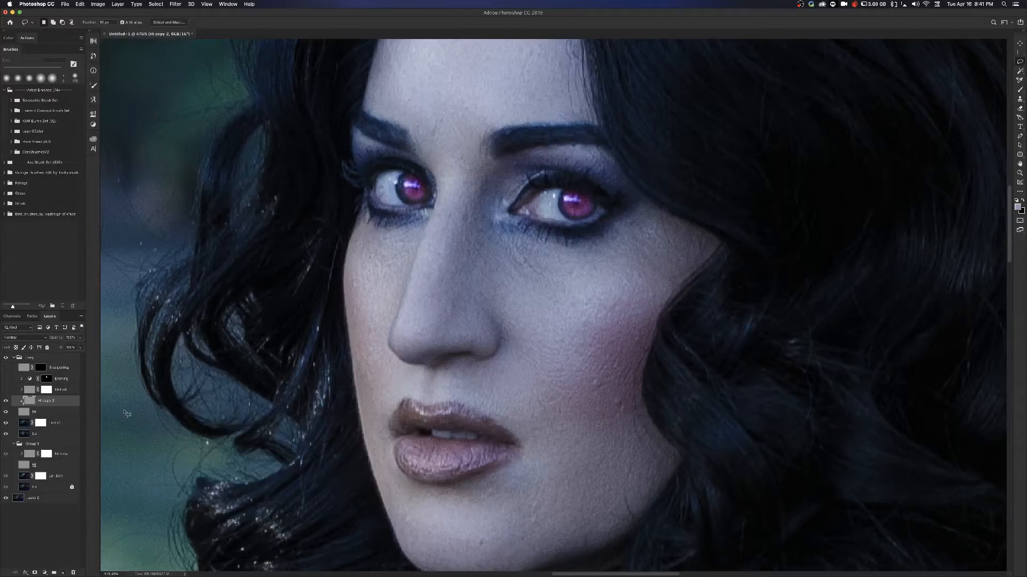
Choose the Healing Brush Tool for retouching the Hi copy 2 layer.
key("j")
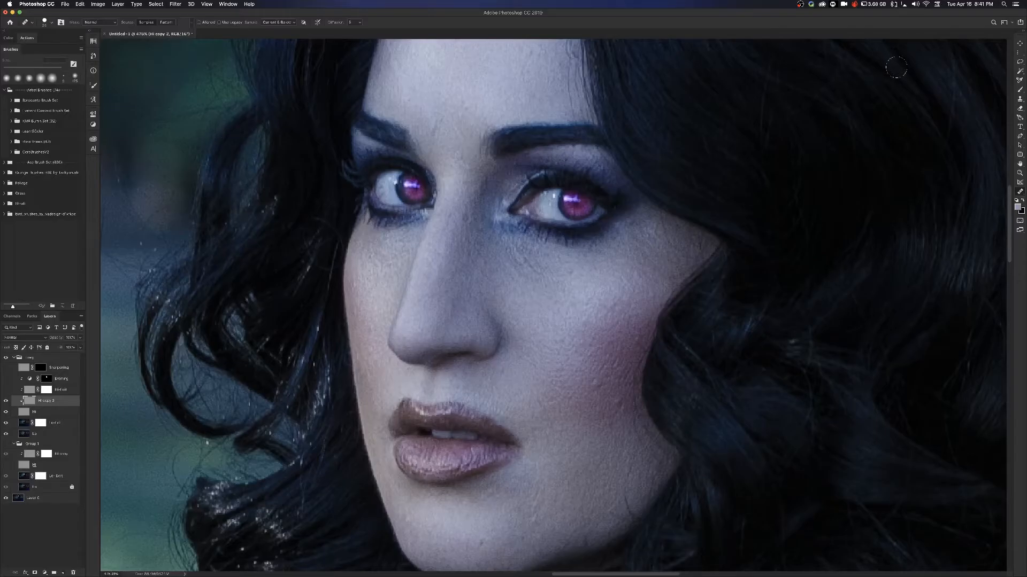
left_click(1021, 109)
left_click(1021, 109)
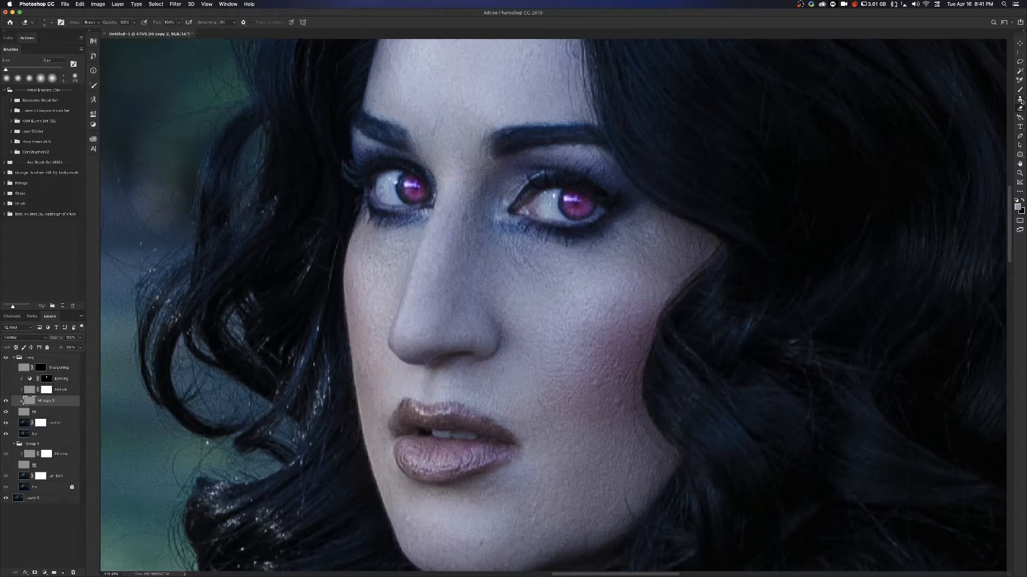
left_click(1020, 193)
left_click(1020, 194)
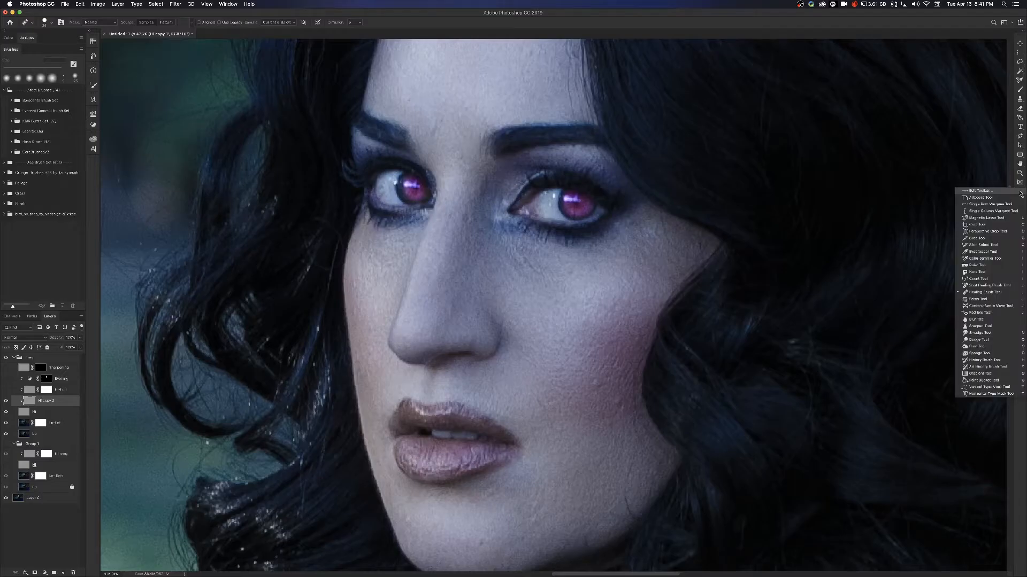
left_click(996, 293)
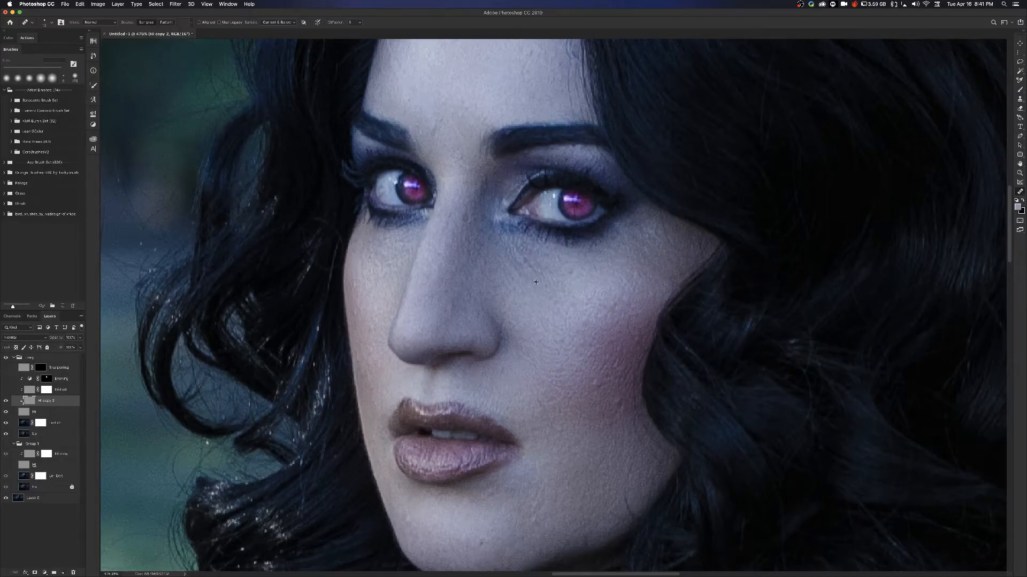
Brush over the skin texture beneath the eye and set the Healing Brush to sample the Current Layer.
left_click_drag(539, 275, 525, 259)
left_click(282, 23)
left_click(285, 16)
Heal the bumps and rough texture on the reddened cheek with sampled skin texture on the Hi copy 2 layer.
left_click(602, 371)
left_click_drag(610, 376, 610, 358)
left_click(592, 379)
left_click_drag(597, 386, 614, 402)
left_click(613, 393)
left_click(613, 332)
scroll(468, 266, "up", 5)
scroll(469, 266, "left", 3)
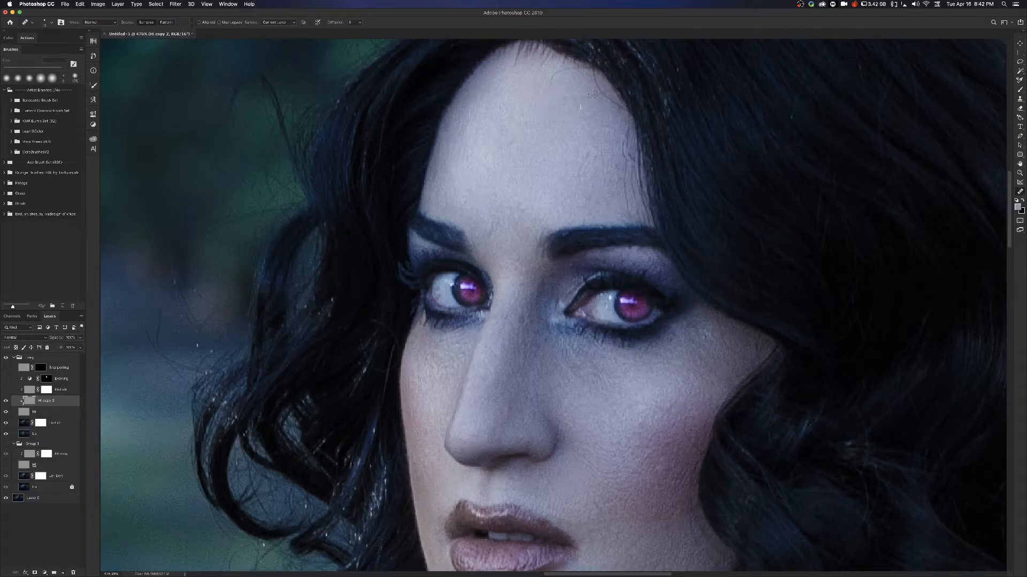
Show the masked clipped Hi edit layer and hide the Hi copy 2 layer in the Freq group.
left_click_drag(551, 100, 510, 191)
left_click(511, 202)
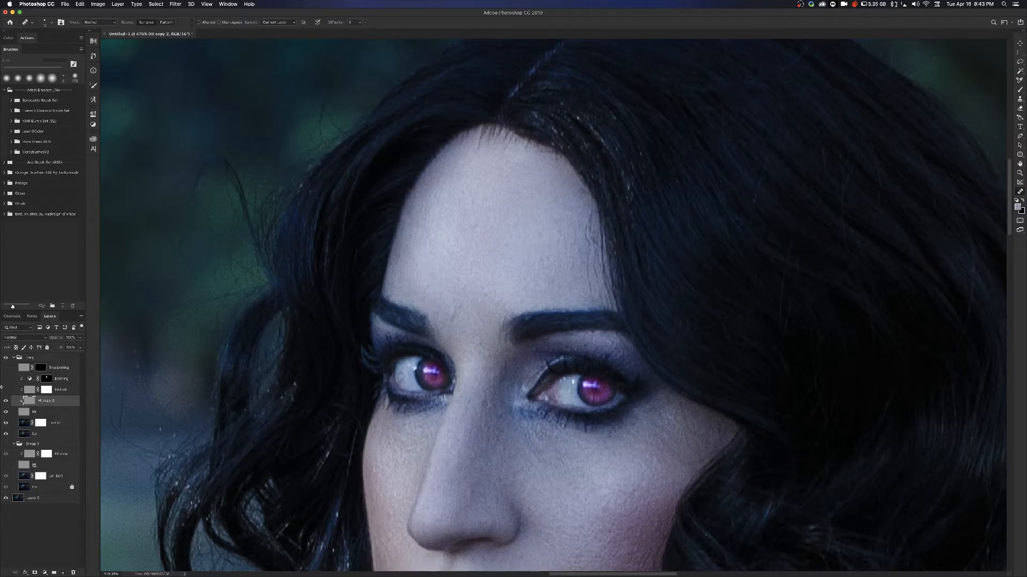
left_click(5, 401)
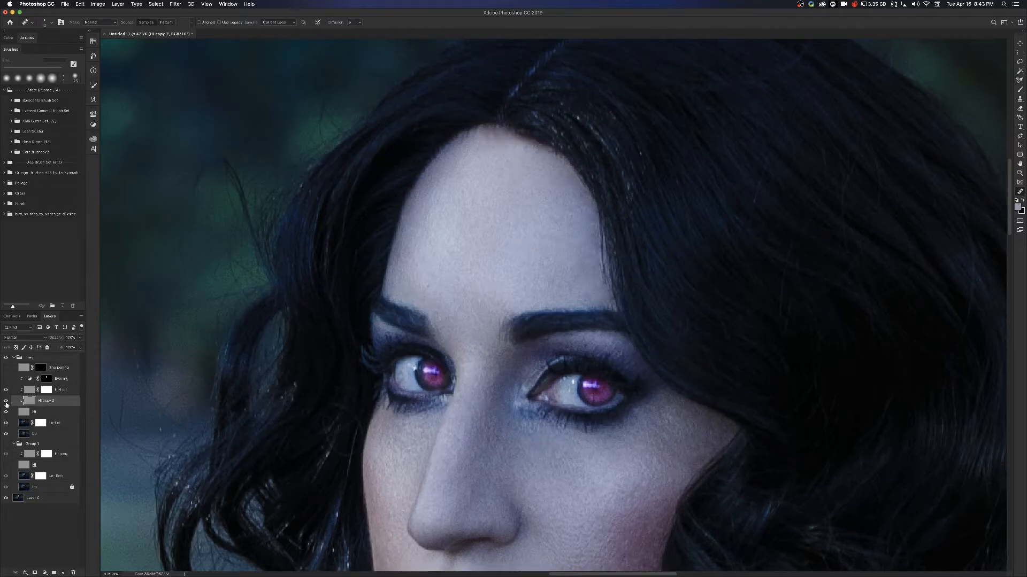
Examine the retouched skin close up and across the whole portrait at several magnifications.
left_click_drag(298, 360, 221, 216)
mouse_move(437, 375)
left_mouse_down()
mouse_move(431, 360)
mouse_move(449, 339)
left_mouse_up()
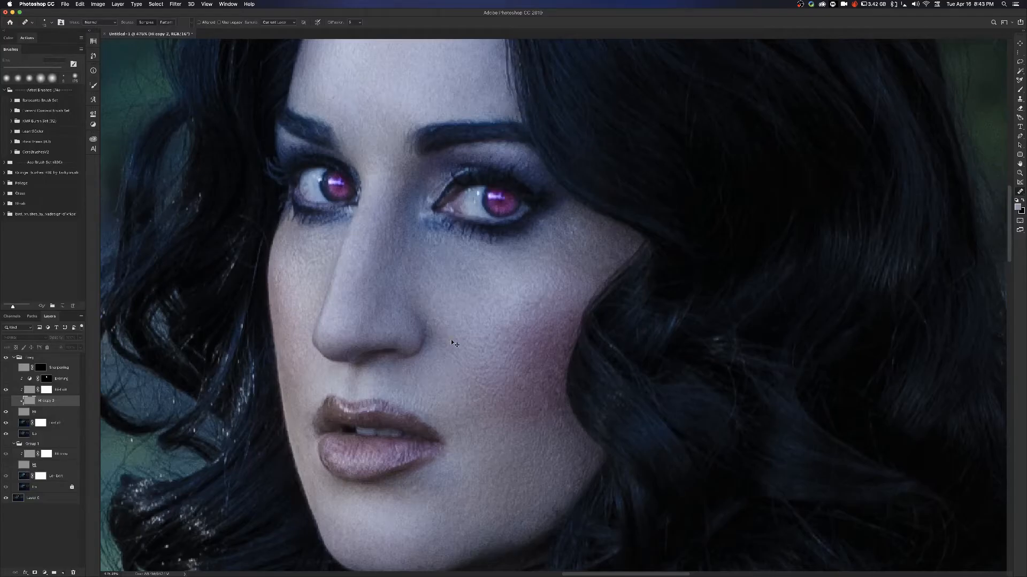
key("super+minus")
key("super+minus")
key("super+minus")
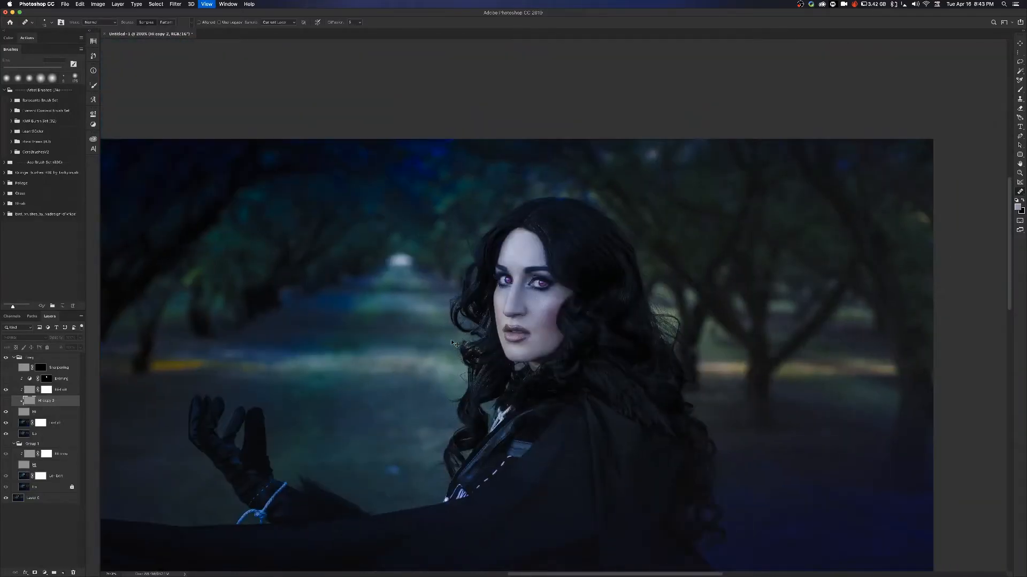
key("super+minus")
key("super+minus")
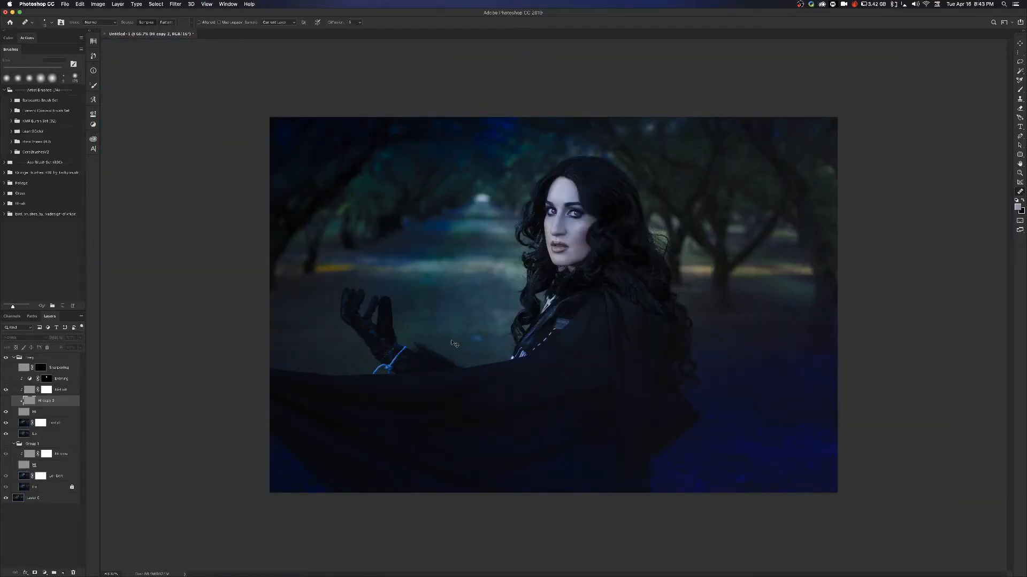
key("super+plus")
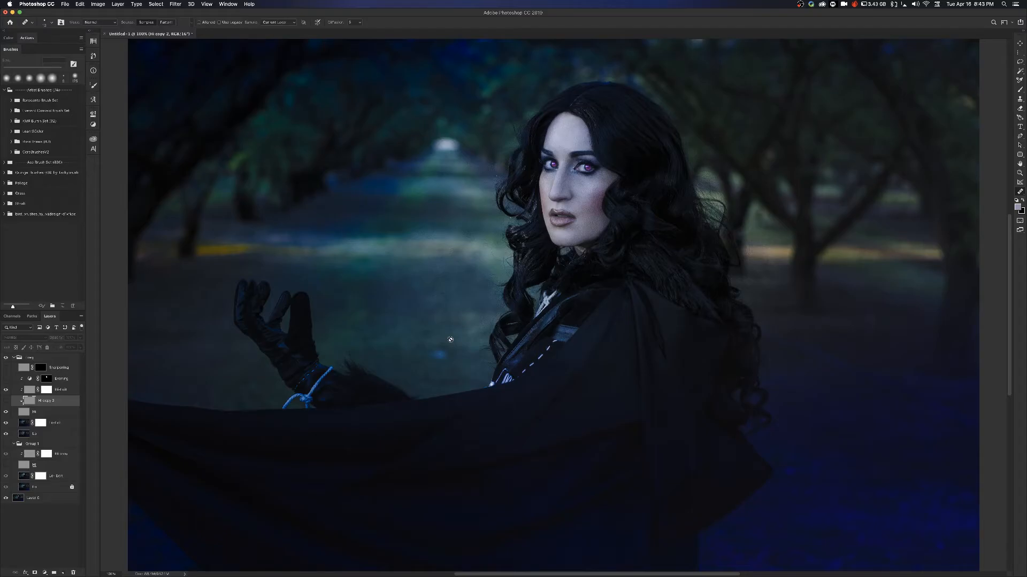
key("super+plus")
key("super+plus")
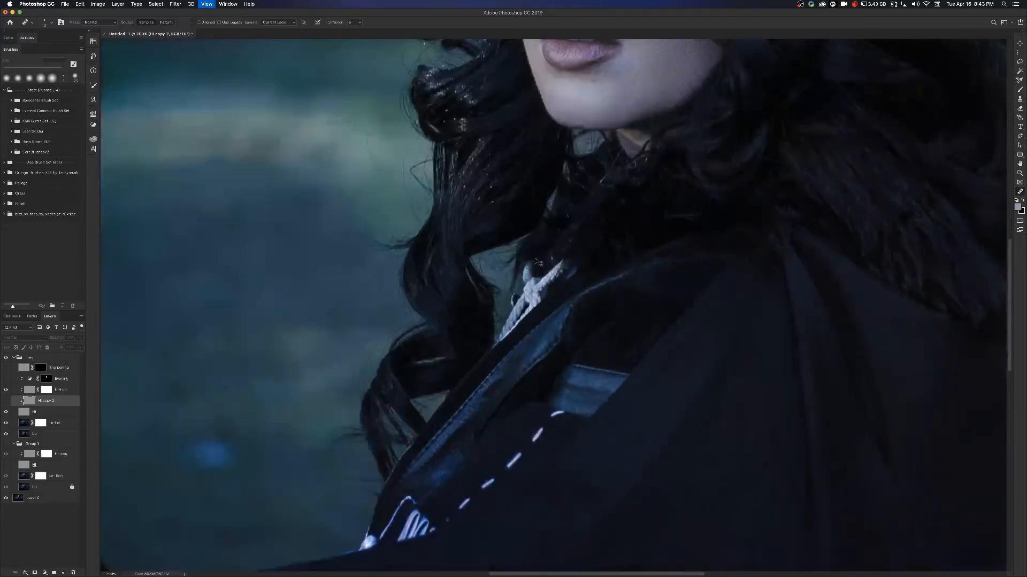
left_click_drag(561, 215, 418, 512)
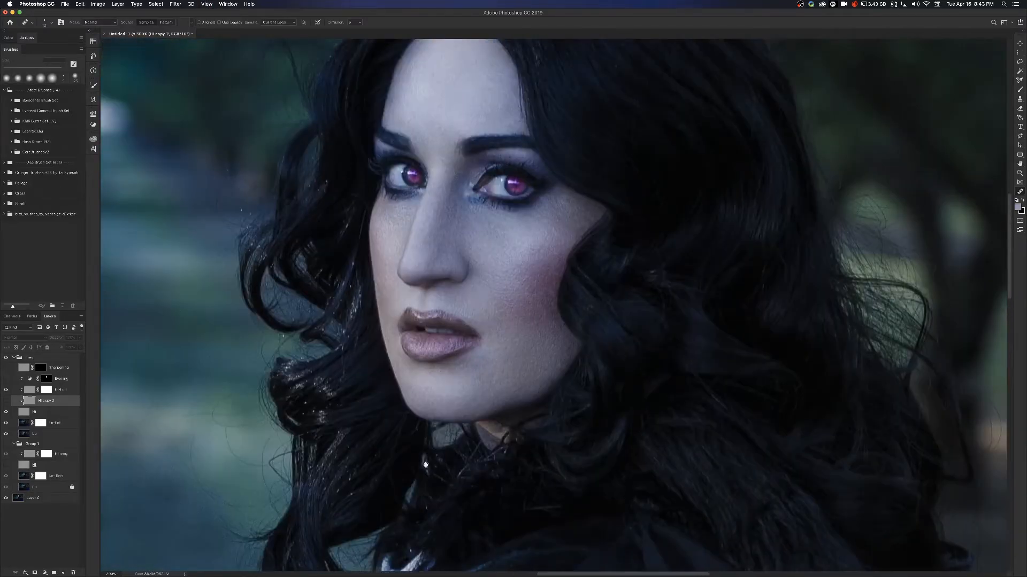
left_click_drag(429, 213, 440, 251)
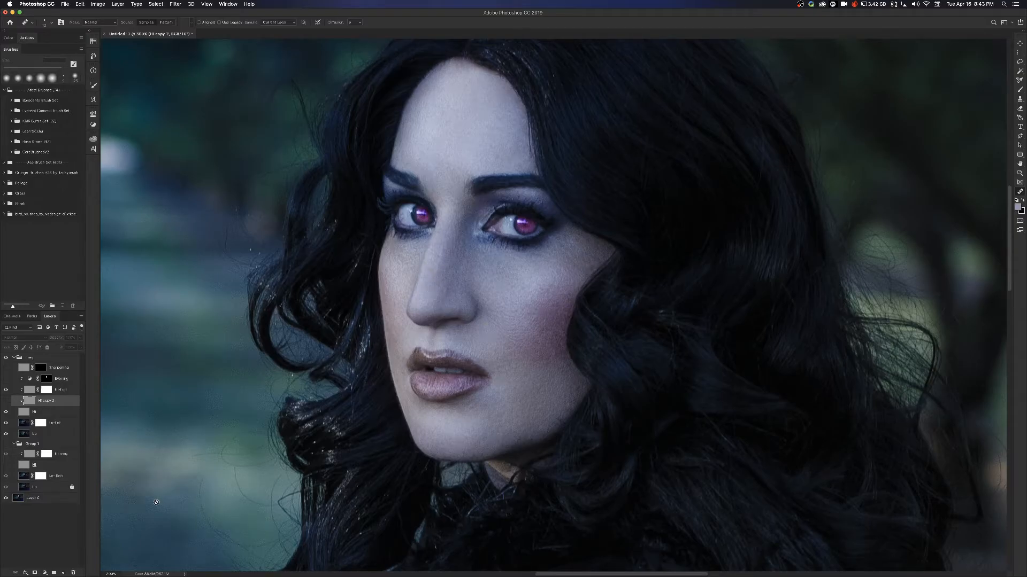
Turn on the Evening curves layer, comparing its visibility and opacity effect on the skin, and open its curve settings.
key("v")
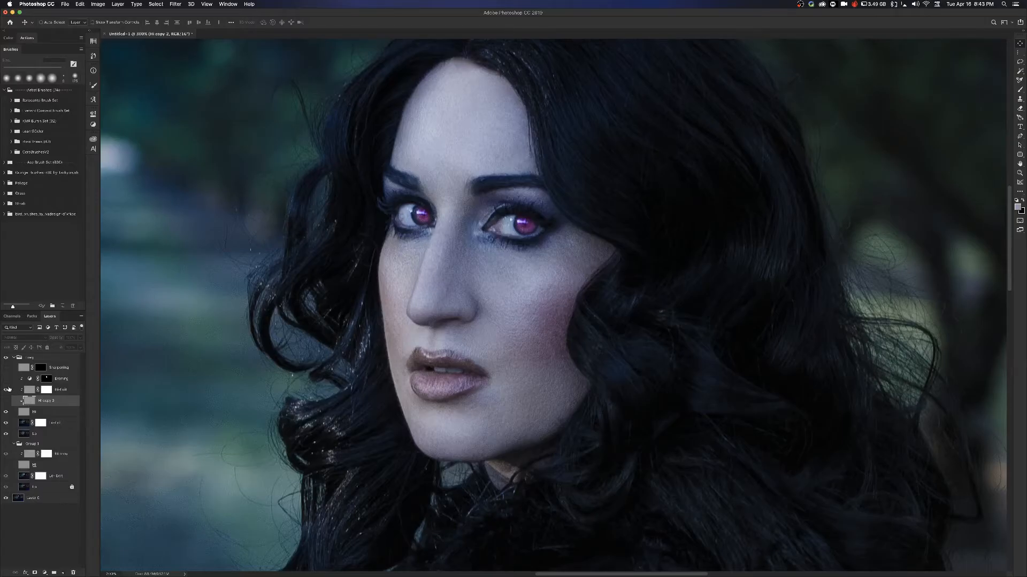
left_click(69, 381)
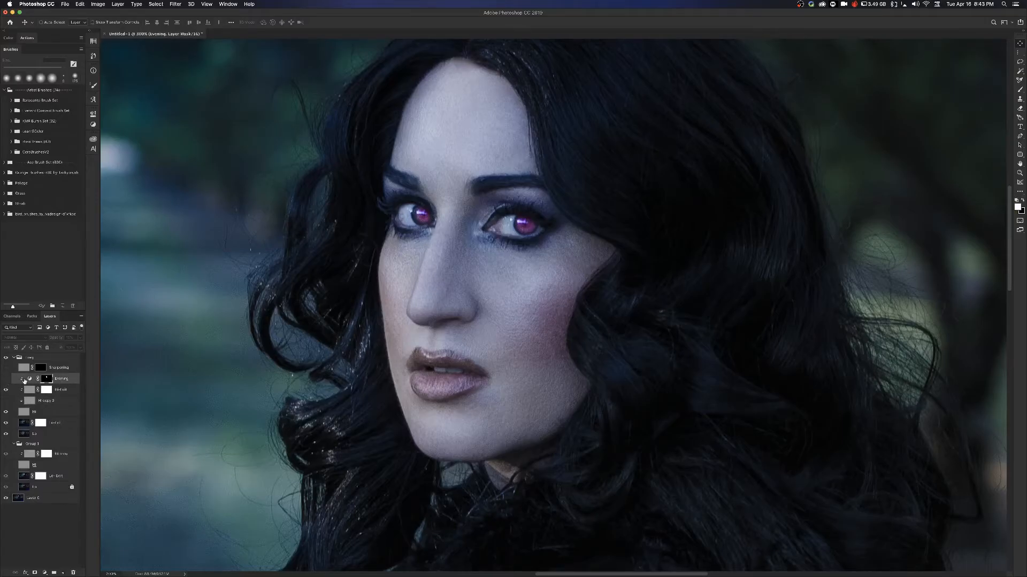
left_click(6, 380)
left_click(6, 380)
left_click(6, 380)
left_click_drag(55, 337, 99, 339)
left_click_drag(31, 338, 28, 338)
left_click(27, 381)
double_click(27, 381)
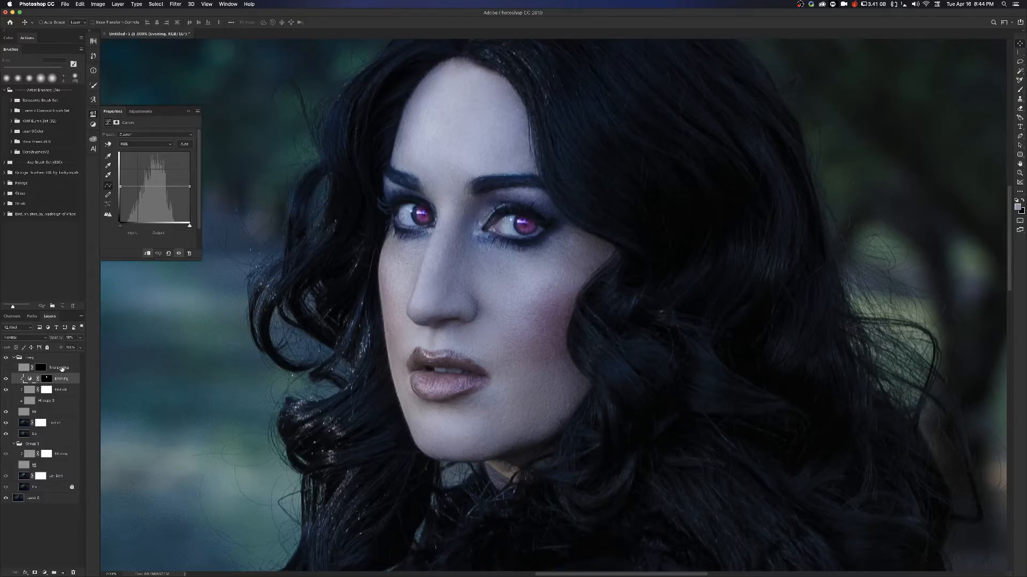
Delete the Hi copy 2 layer from the Freq group.
left_click(62, 368)
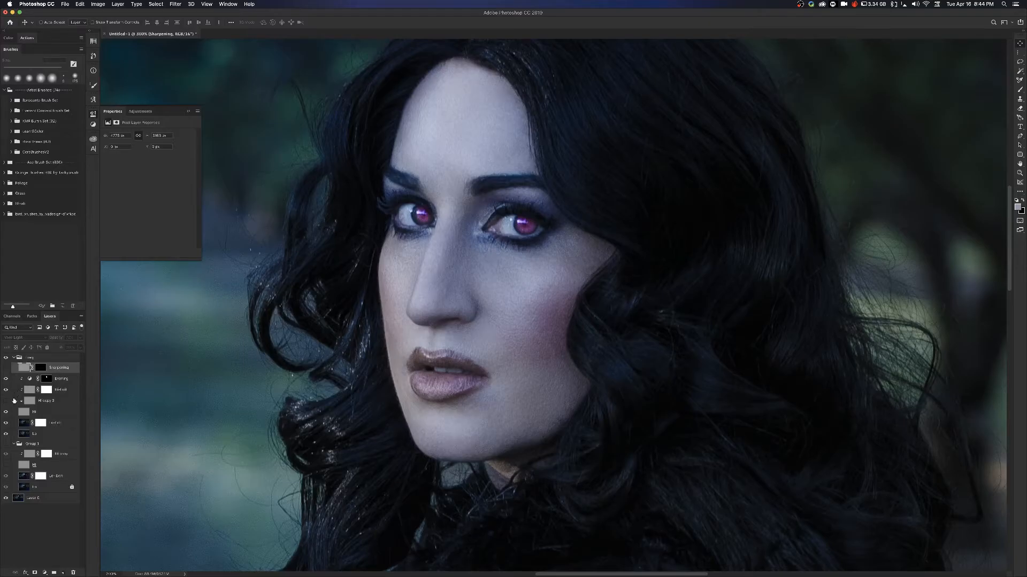
left_click(58, 400)
key("Delete")
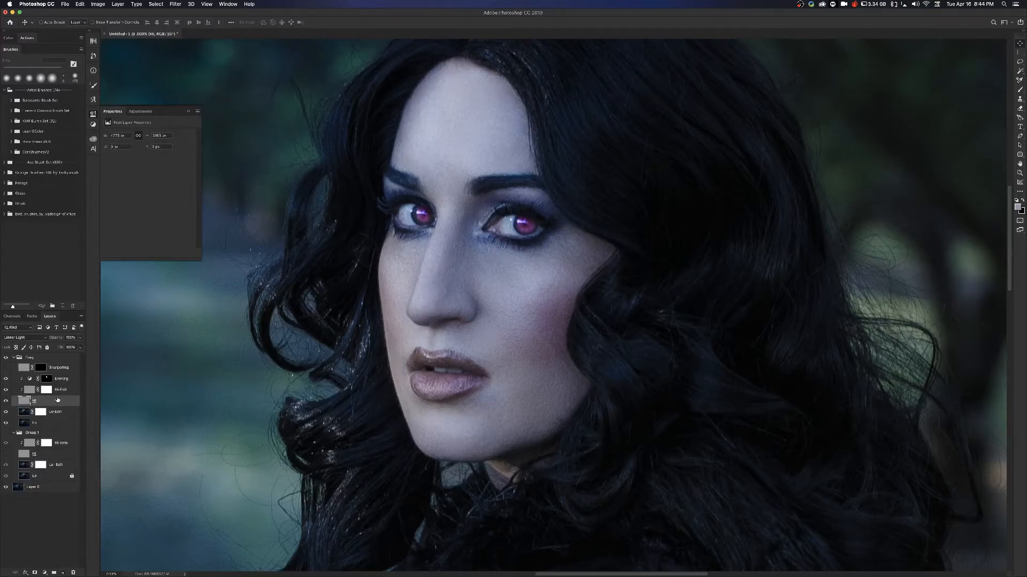
Turn on the masked Sharpening layer, switching it off and on to compare its effect on the eyes.
left_click(46, 370)
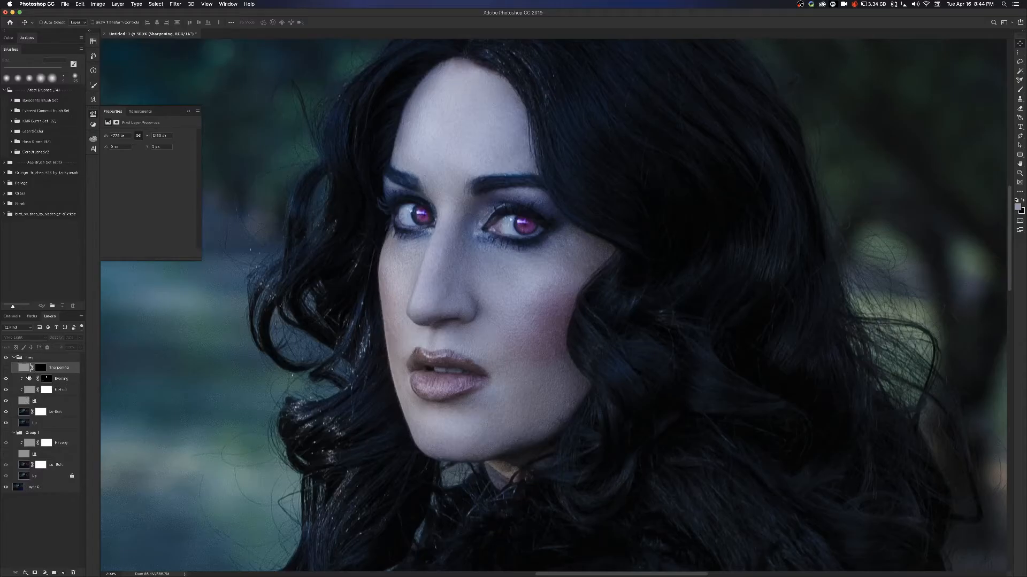
left_click(5, 368)
left_click(6, 368)
left_click(6, 369)
left_click(6, 368)
left_click(6, 368)
left_click(6, 368)
left_click(6, 368)
Collapse the Freq group and remove Group 1, including its locked Lo layer.
left_click(14, 358)
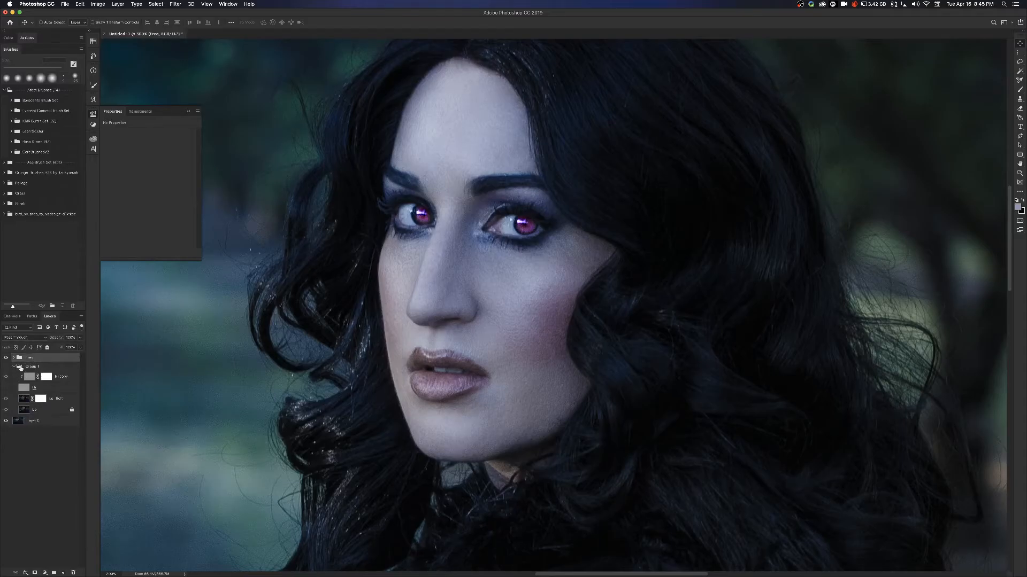
left_click(26, 366)
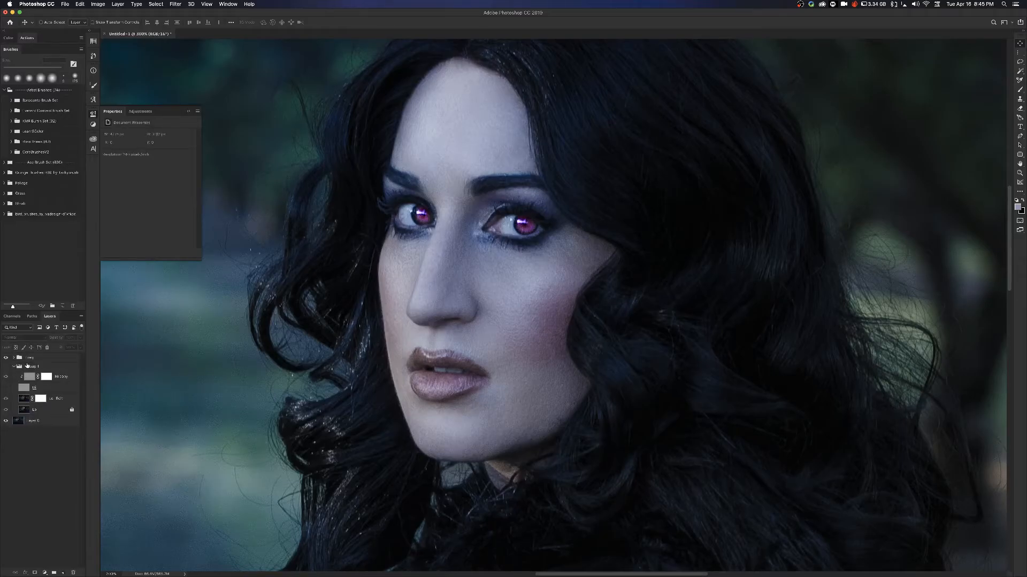
left_click(33, 369)
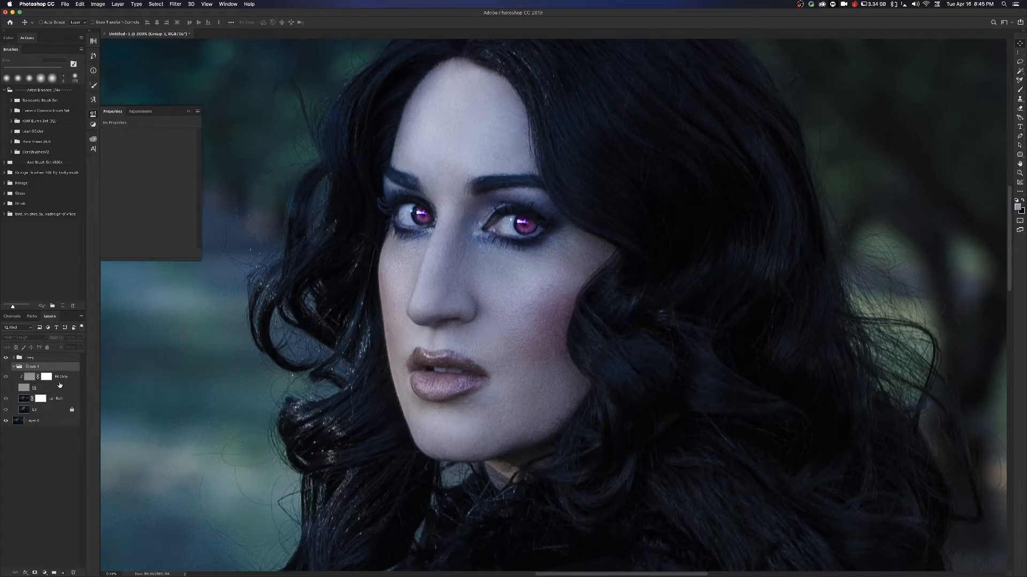
left_click(5, 367)
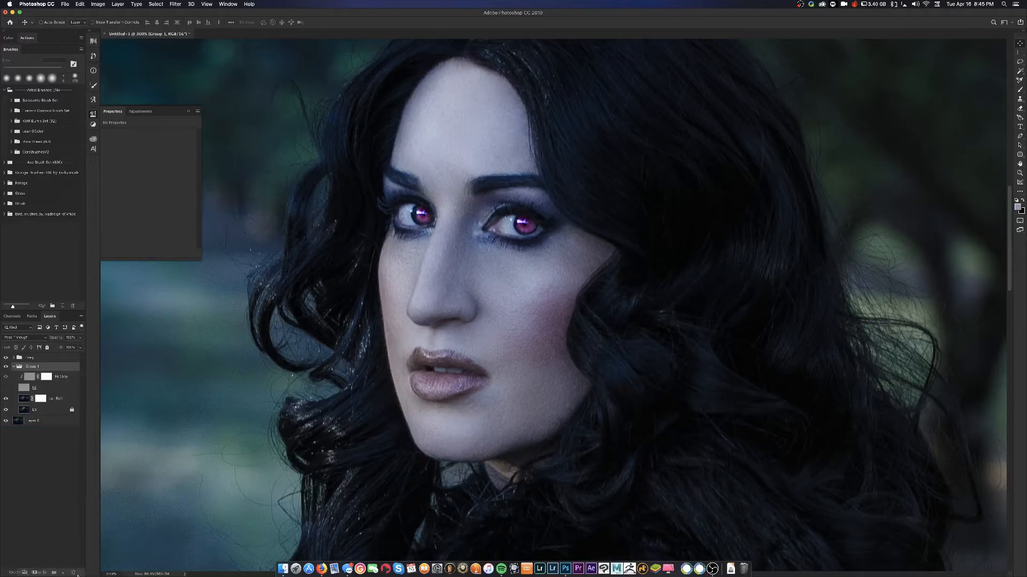
left_click(64, 408)
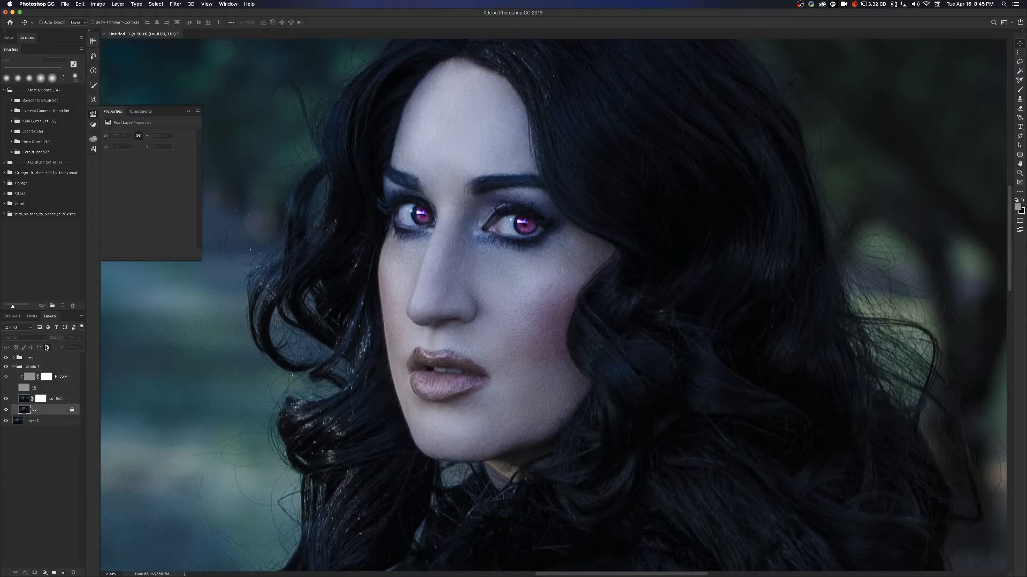
left_click(56, 367)
key("super+e")
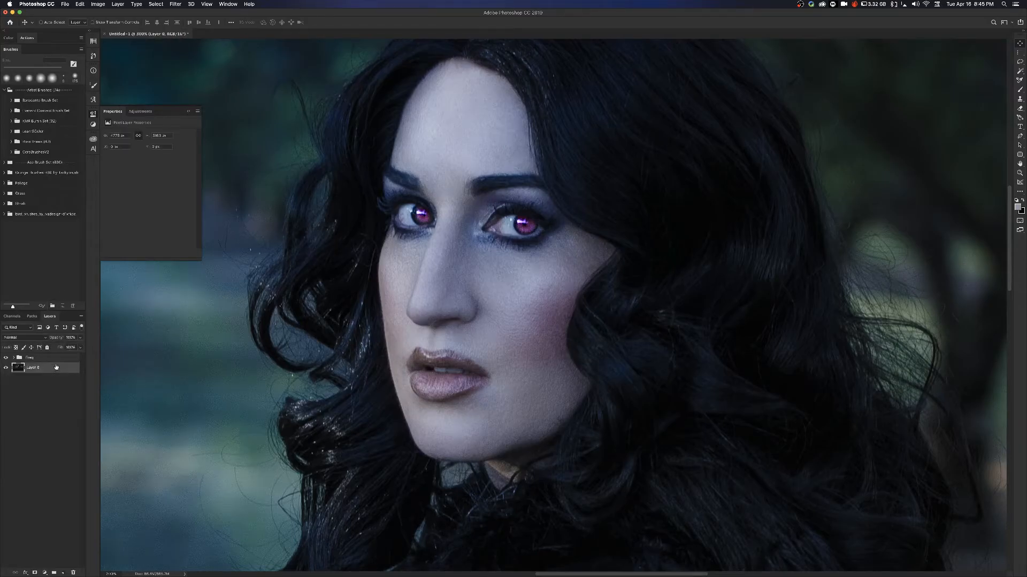
Add a Soft Light layer filled with 50% gray above the Freq group and reset the foreground and background colors to defaults.
left_click(29, 358)
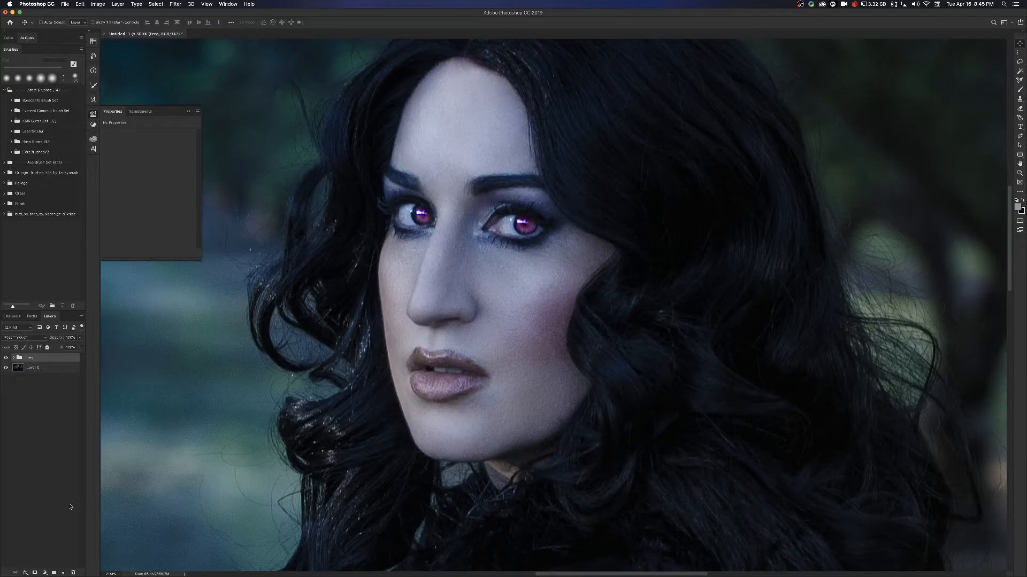
key("shift+super+n")
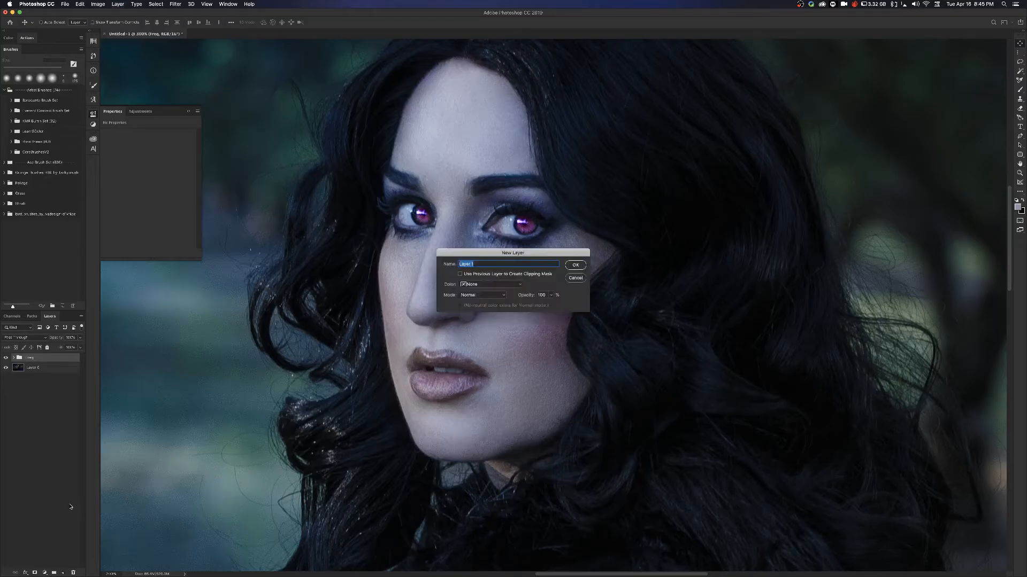
left_click(473, 295)
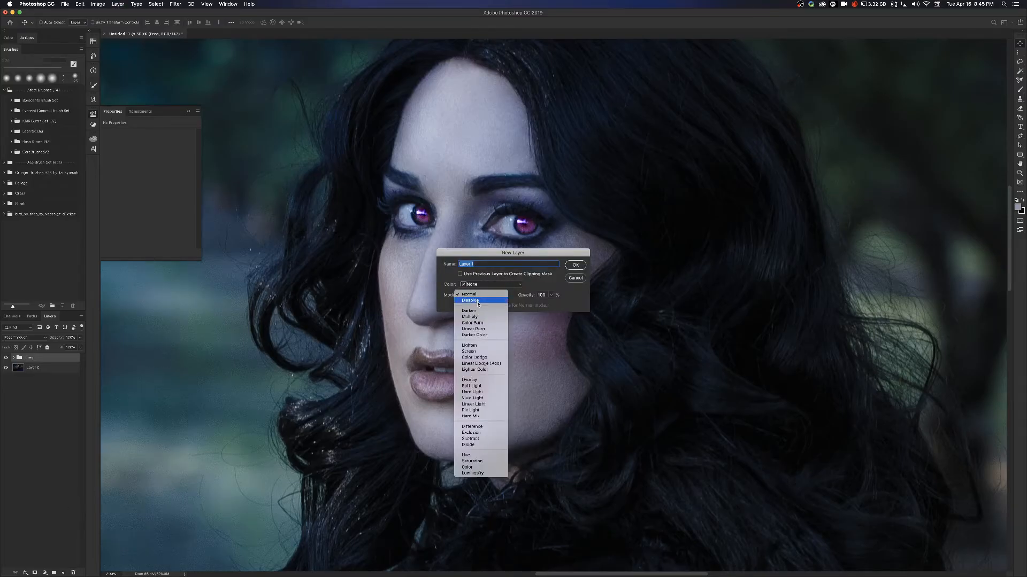
left_click(485, 386)
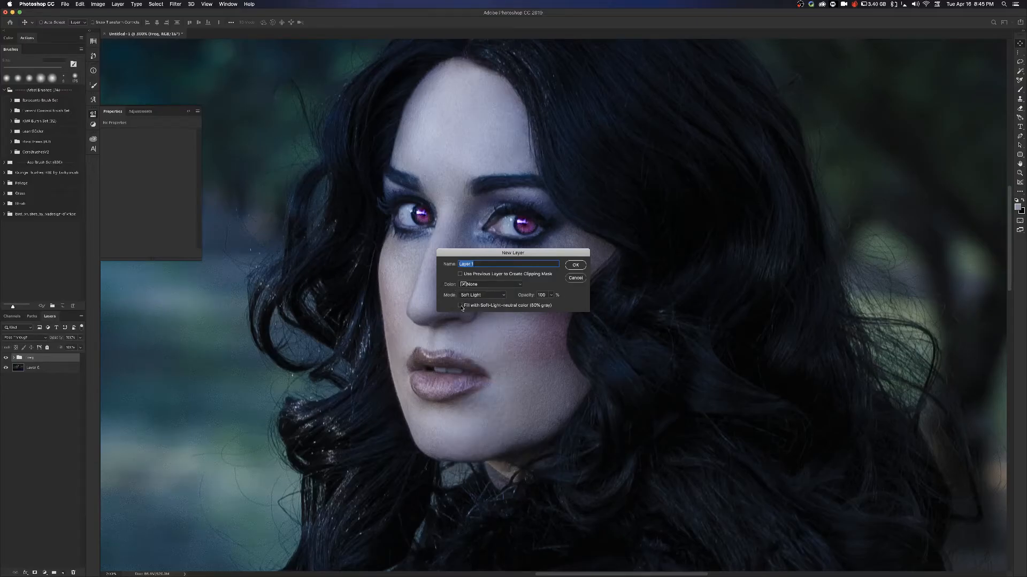
left_click(575, 264)
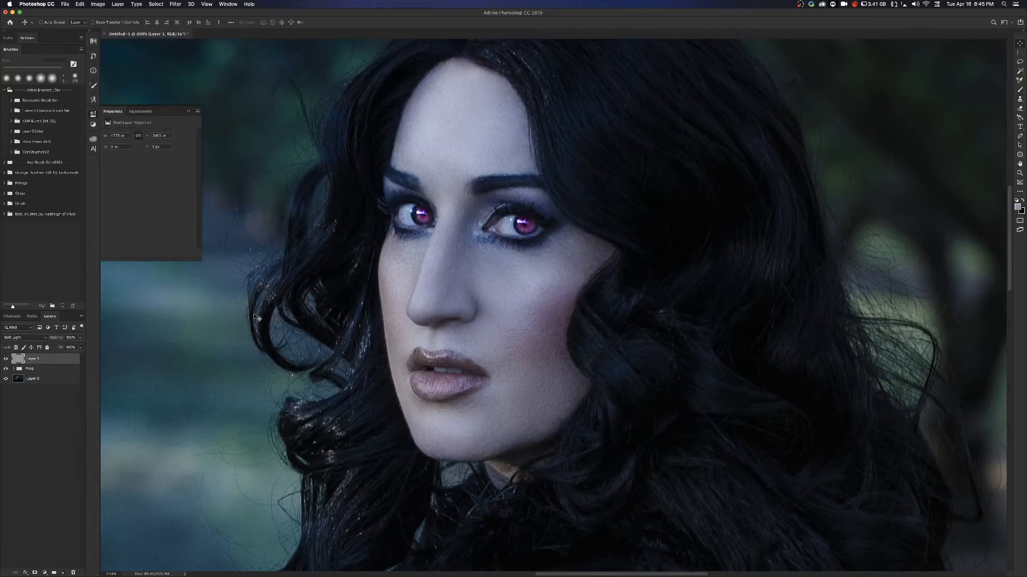
key("d")
key("super+0")
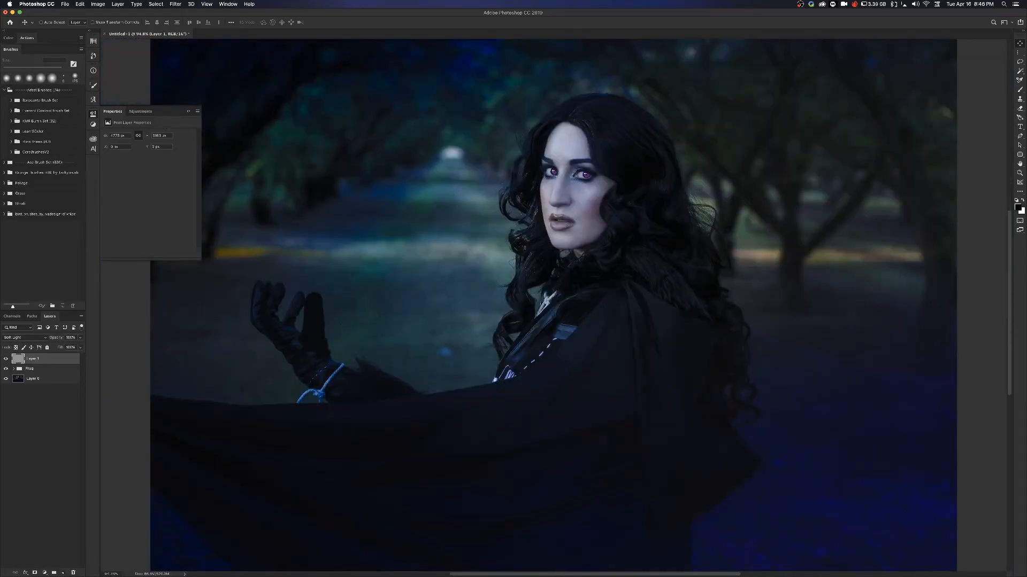
Open the recent file DSC_3172-Edit.tif and hide its four topmost layers.
left_click(65, 4)
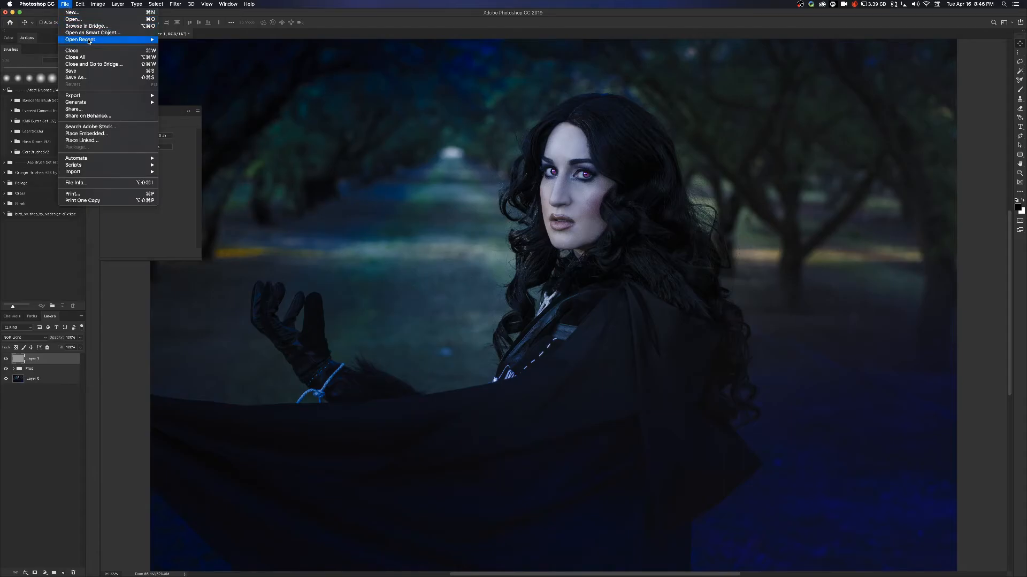
mouse_move(123, 40)
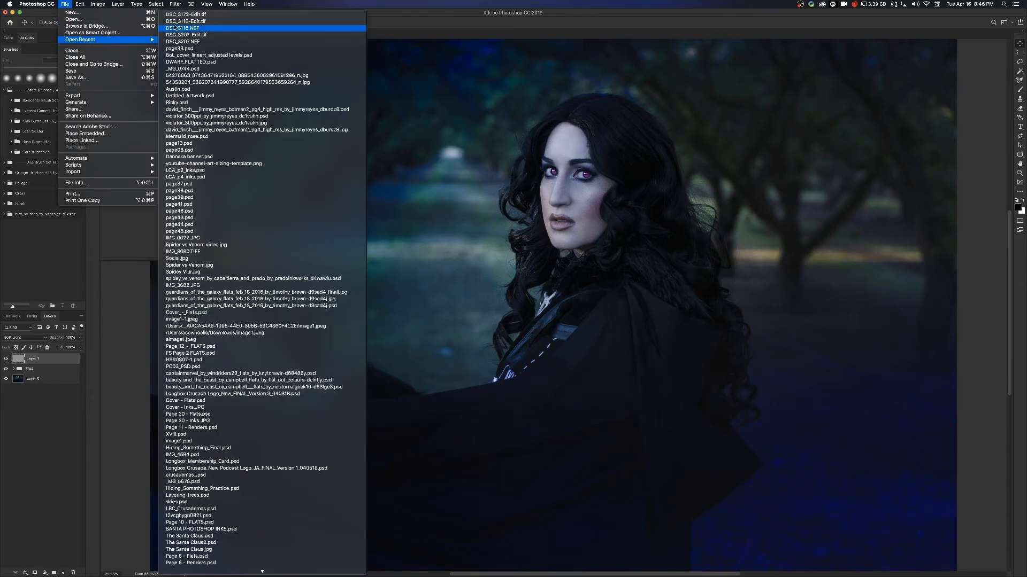
left_click(206, 21)
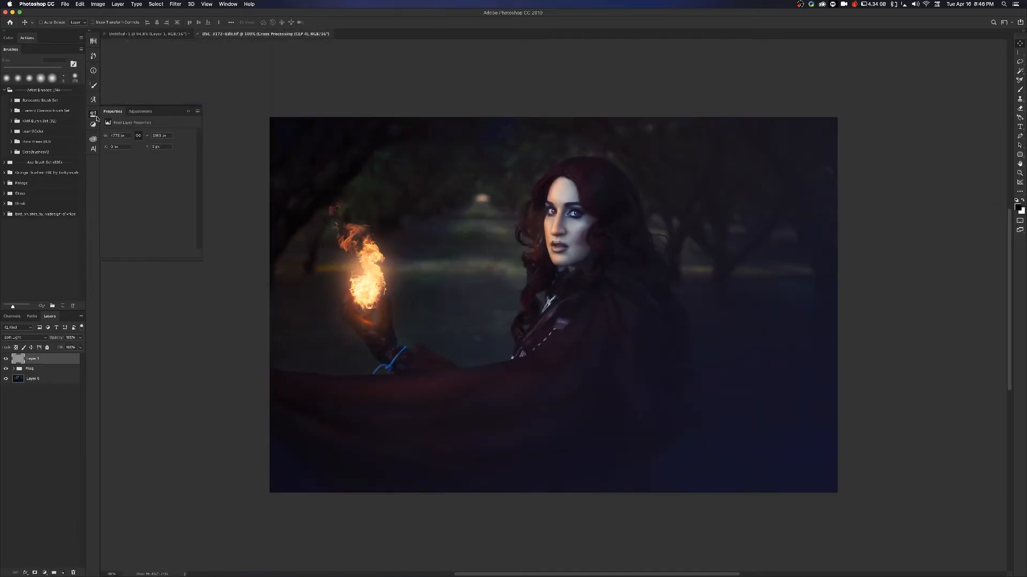
left_click(93, 115)
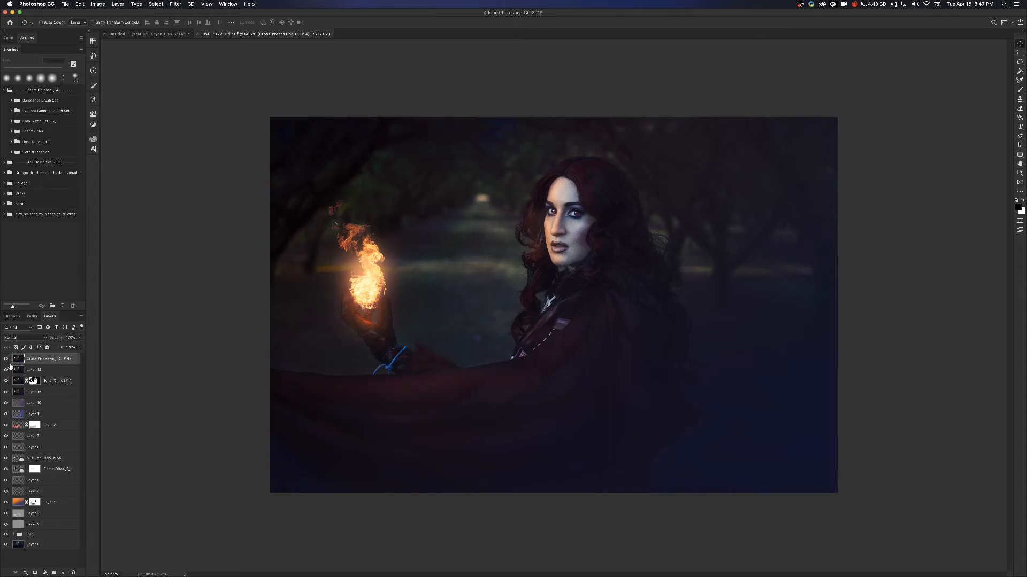
left_click_drag(6, 359, 5, 392)
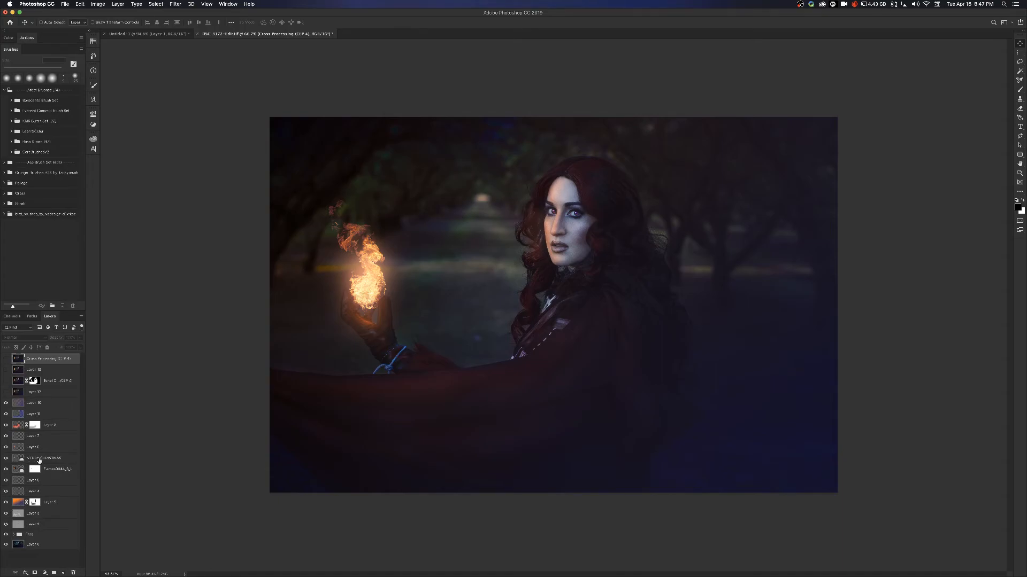
Group the layers from Layer 4 up through the masked red layer and expand the new group.
left_click(37, 492)
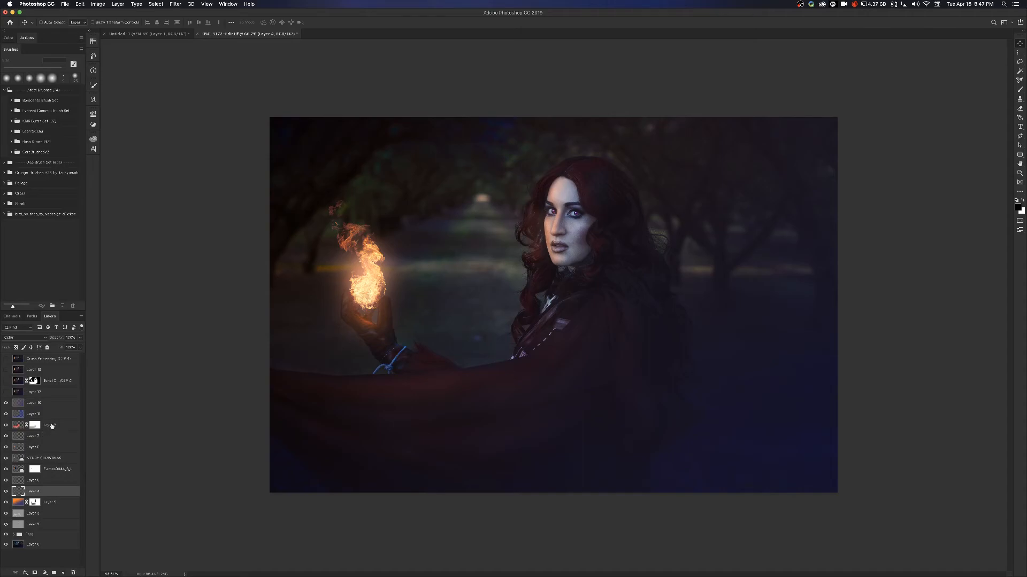
left_click(52, 425, "shift")
key("super+g")
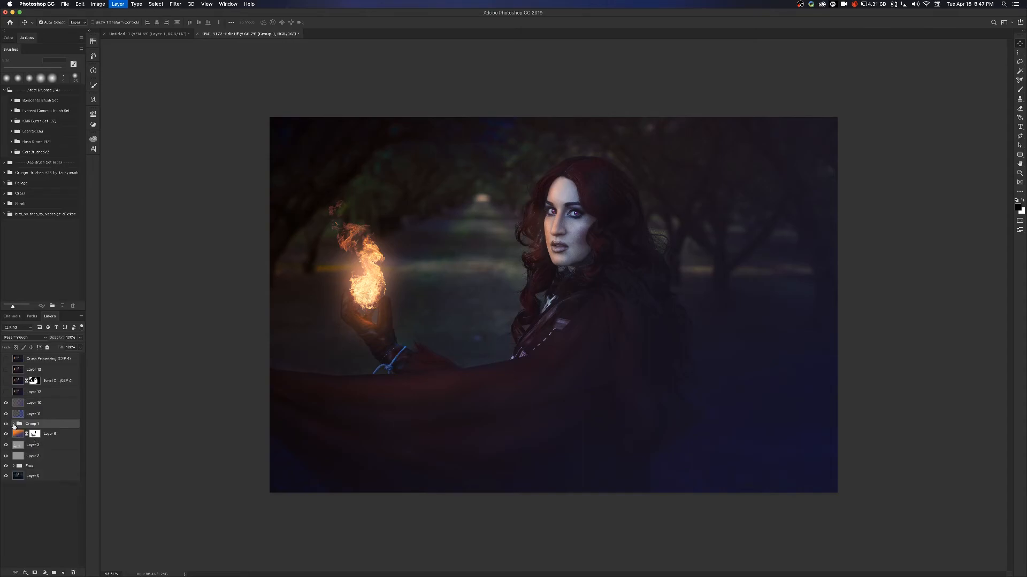
left_click(14, 425)
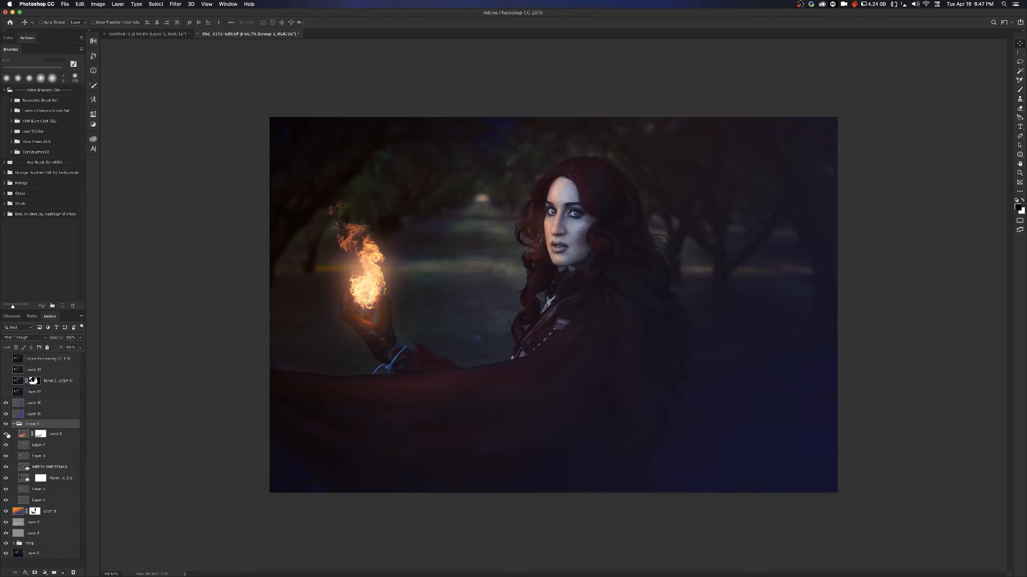
Hide every layer inside Group 1 except the masked flame layer.
left_click_drag(4, 494, 6, 504)
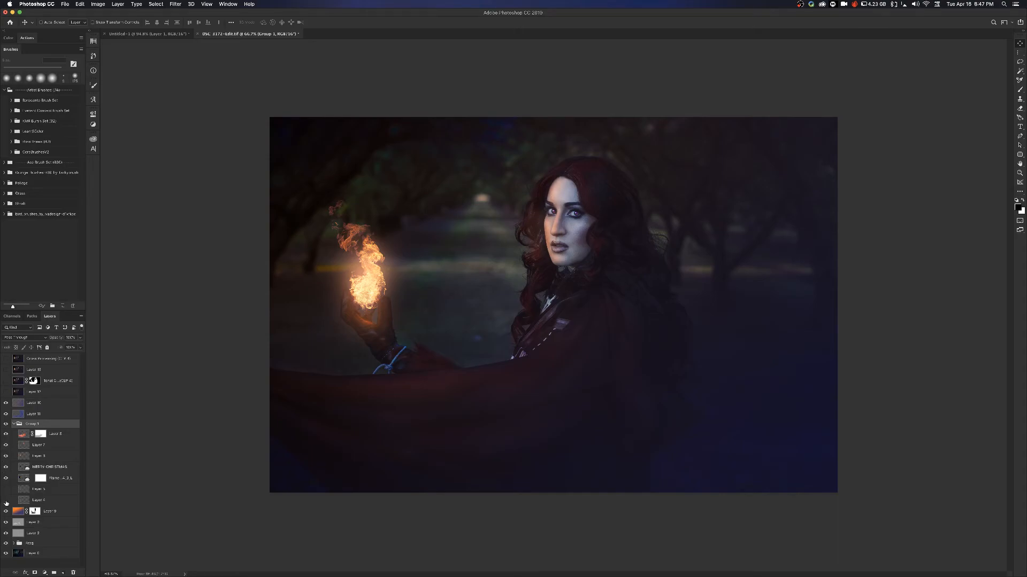
left_click(6, 467)
left_click(5, 435)
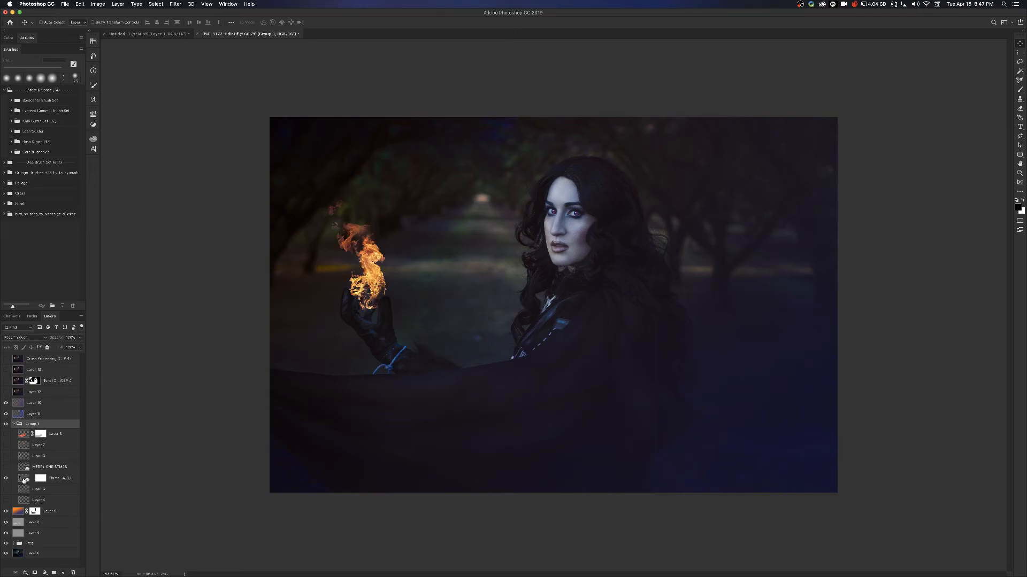
Set the masked flame layer's blend mode to Normal and disable its mask to examine the flame's original black background.
left_click(24, 481)
left_click(27, 337)
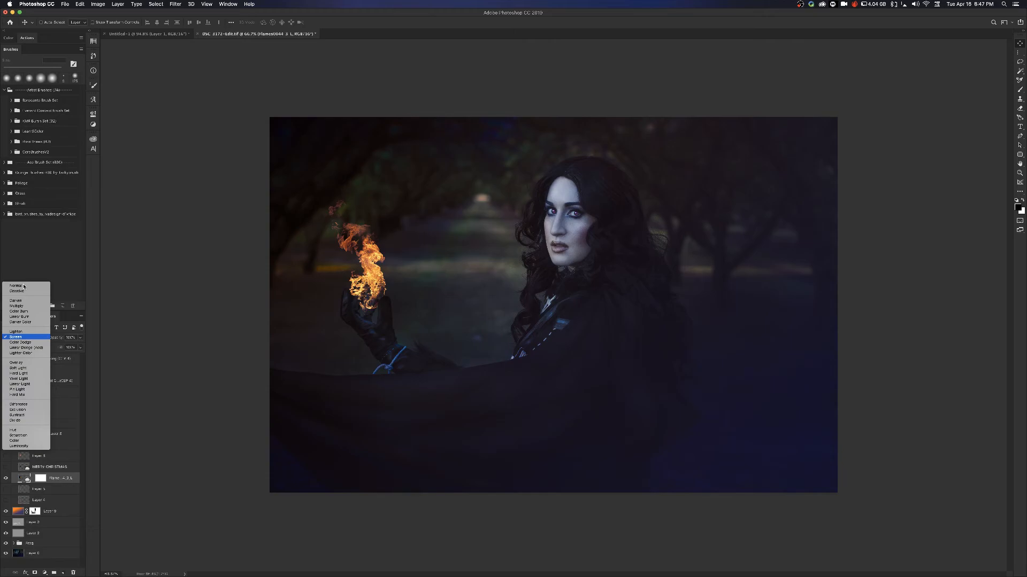
left_click(24, 287)
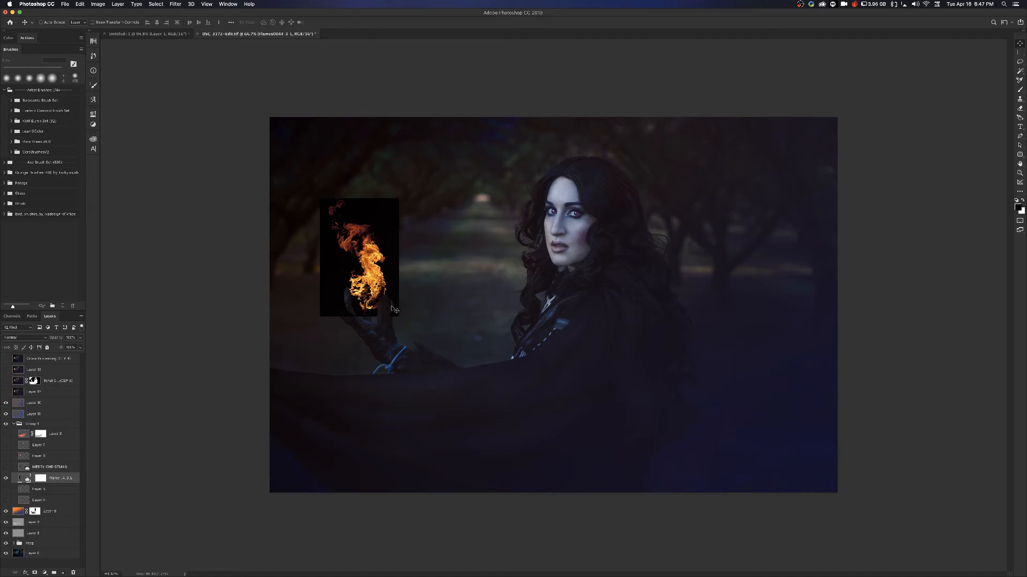
left_click(42, 480, "shift")
key("super+plus")
key("super+plus")
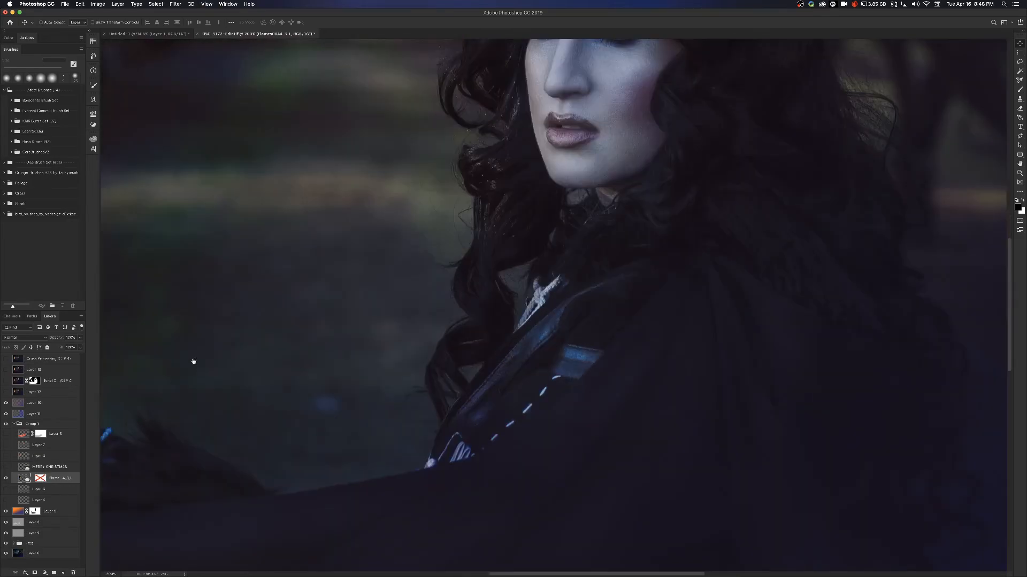
left_click_drag(193, 362, 518, 378)
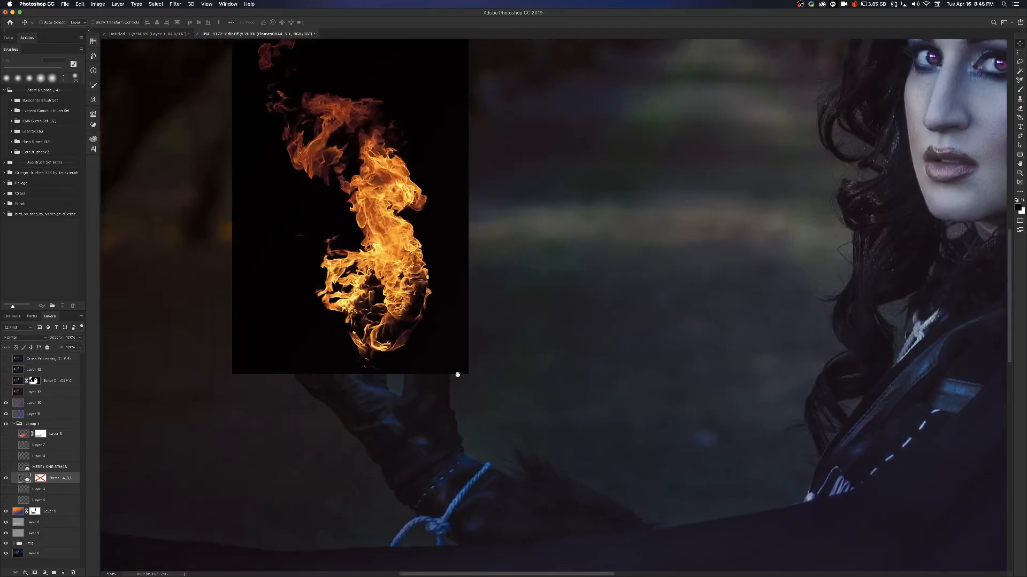
left_click_drag(447, 371, 477, 379)
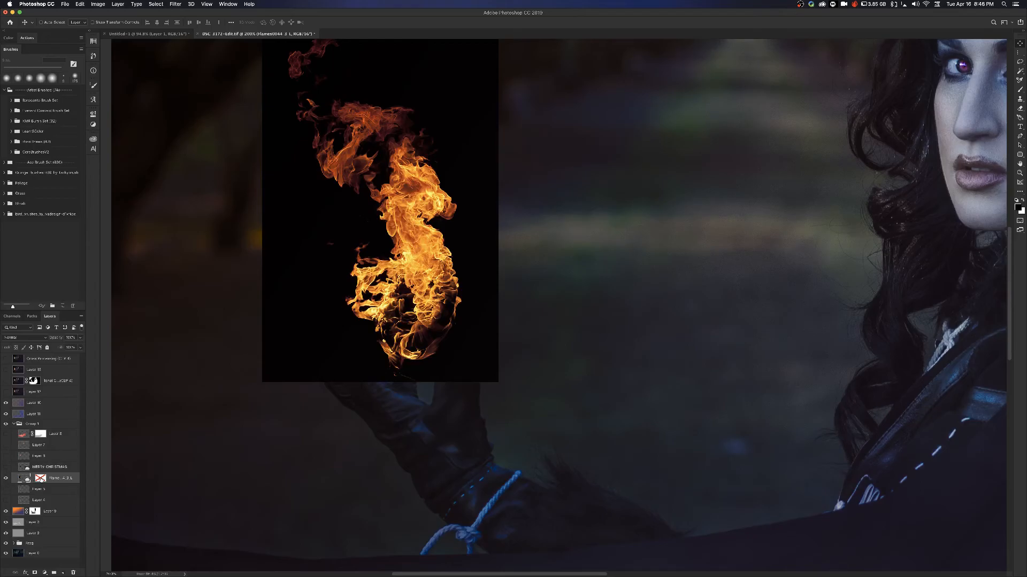
Re-enable the flame layer's mask and set its blend mode to Screen.
left_click(41, 478, "shift")
left_click(20, 339)
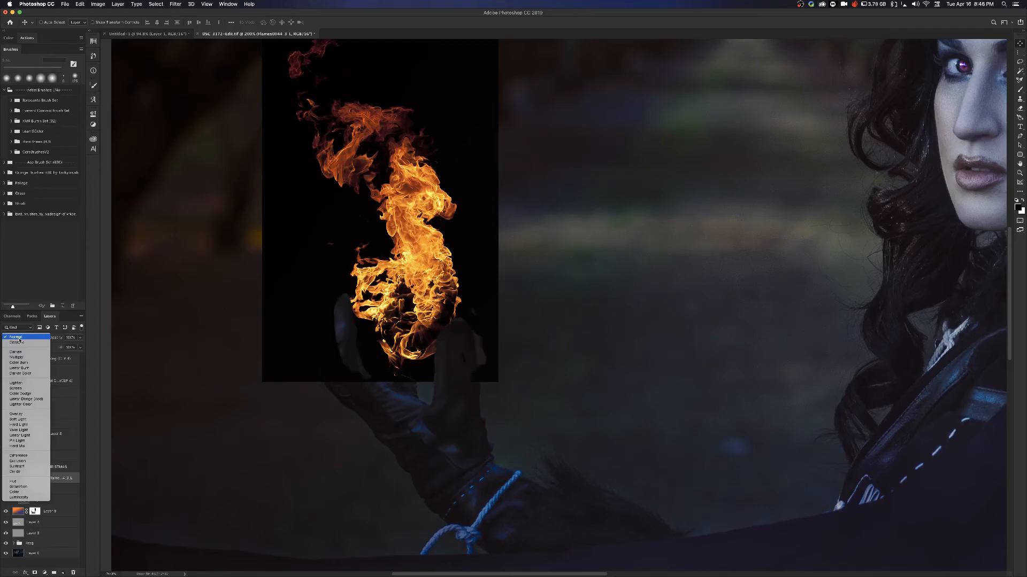
left_click(22, 389)
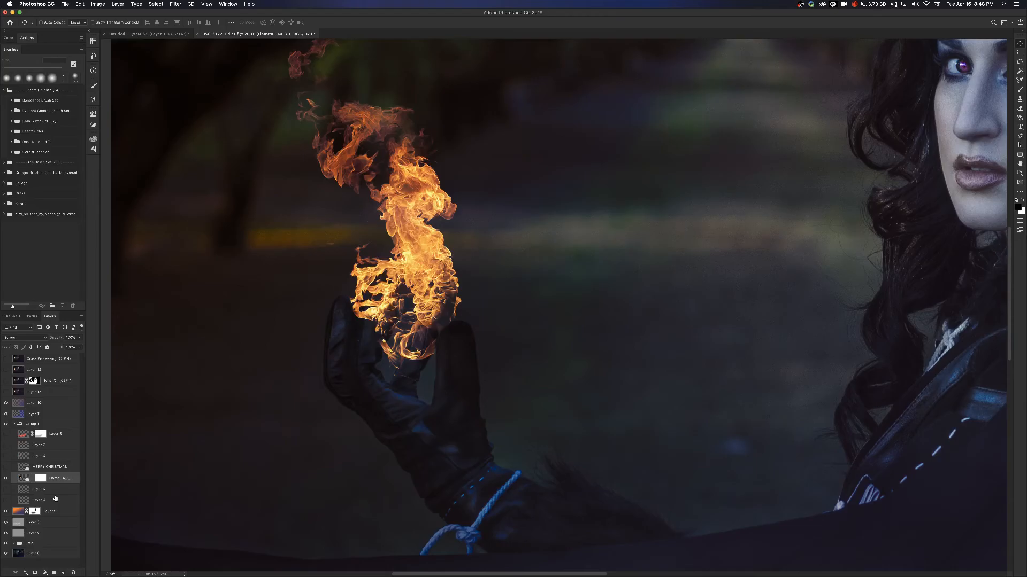
Show the MERRY CHRISTMAS fireball layer and set its blend mode to Normal to inspect its black background up close.
left_click(51, 469)
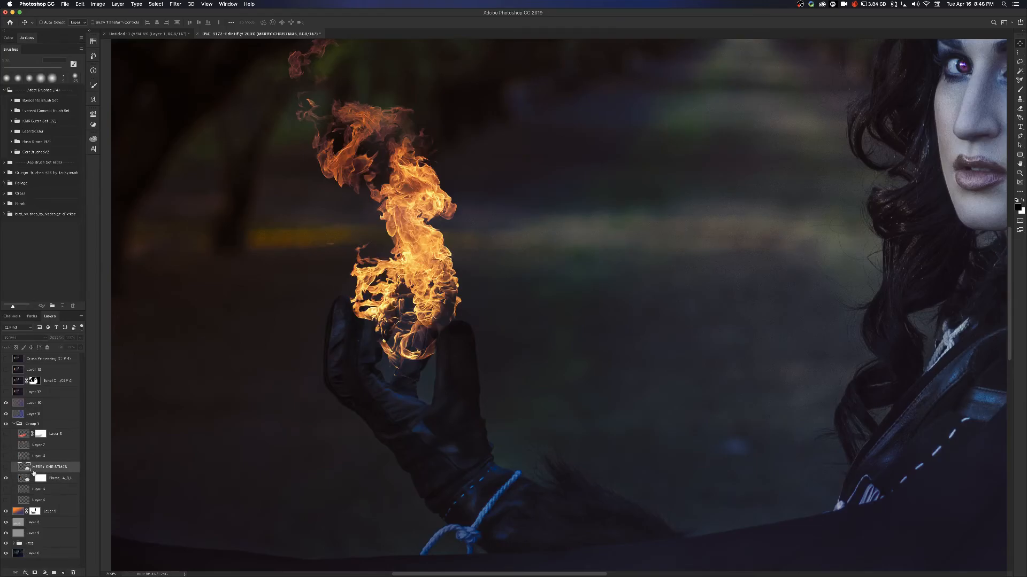
left_click(6, 467)
left_click(39, 337)
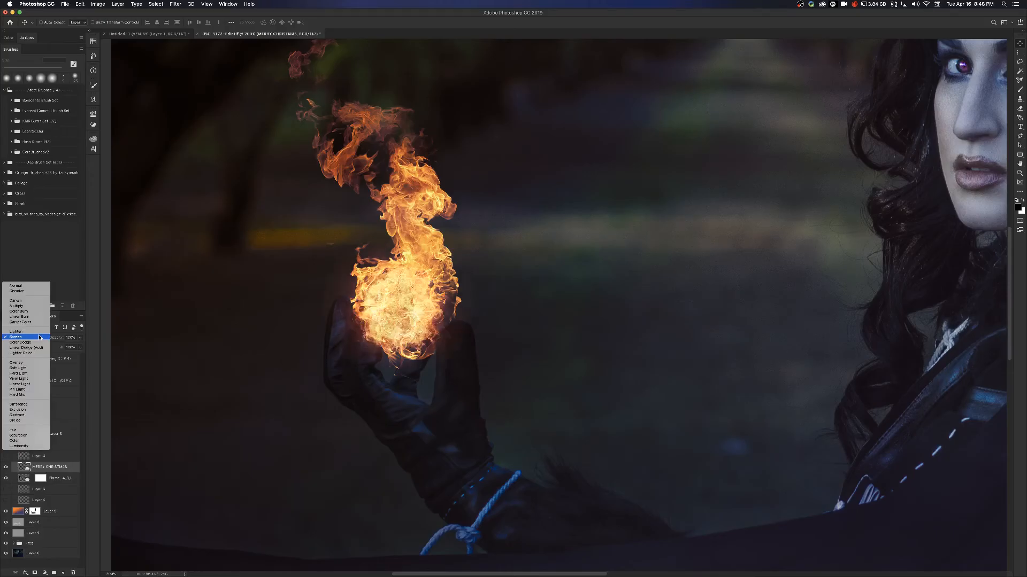
left_click(21, 285)
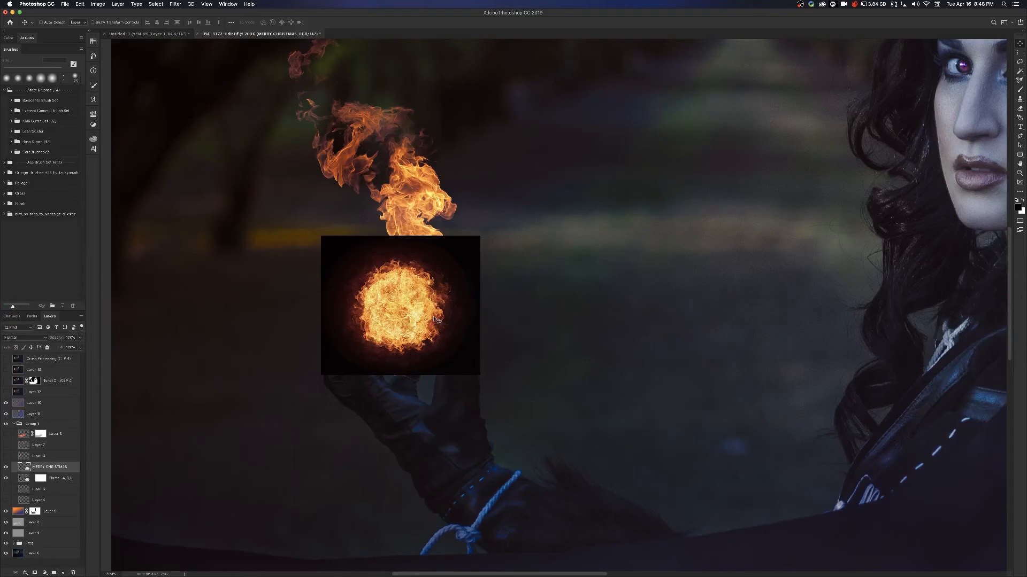
key("super+equal")
key("super+equal")
key("super+equal")
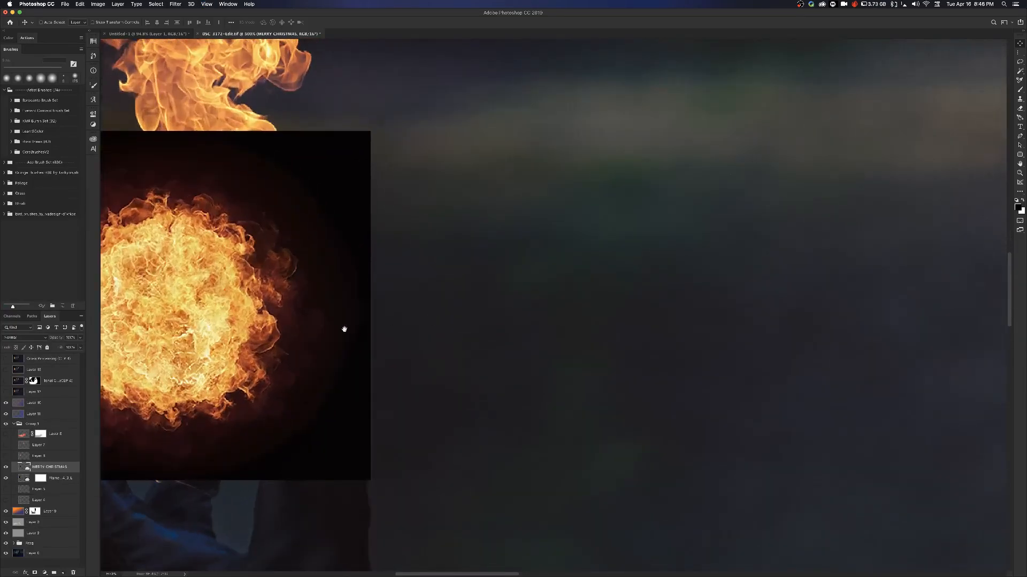
left_click_drag(416, 341, 550, 351)
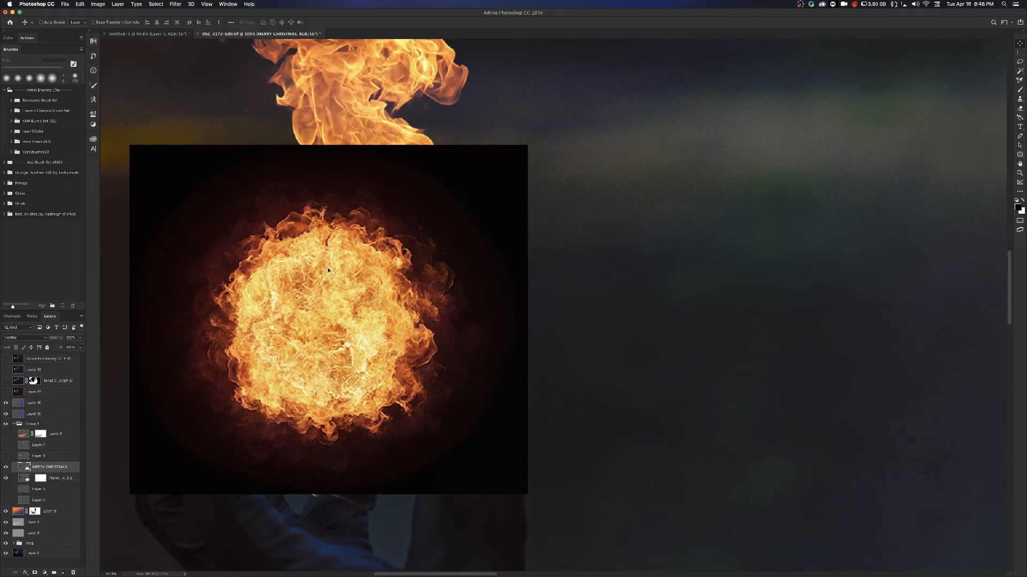
Set the MERRY CHRISTMAS fireball layer's blend mode to Screen.
left_click(24, 337)
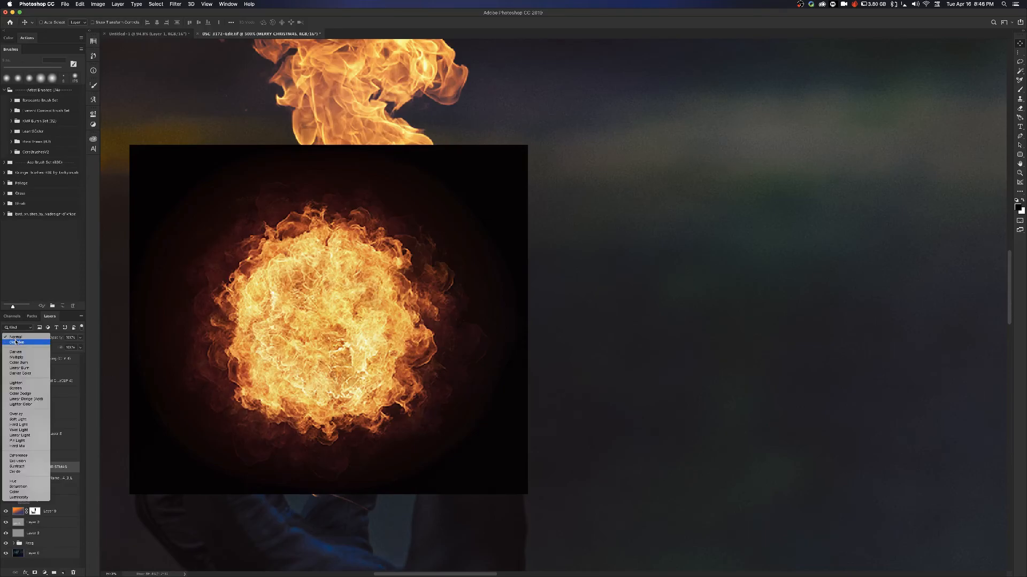
left_click(25, 389)
key("super+minus")
key("super+minus")
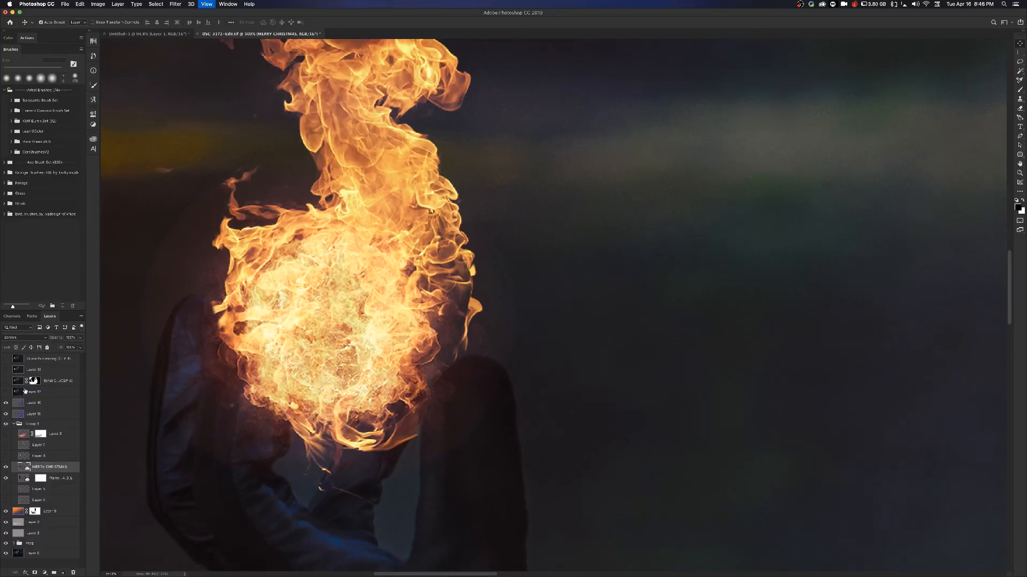
key("super+minus")
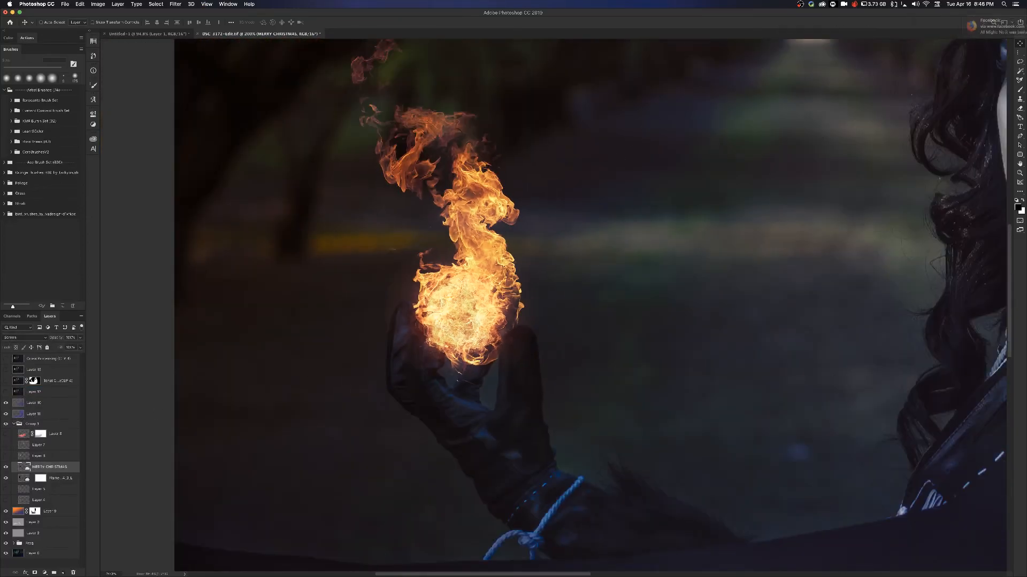
left_click_drag(402, 441, 354, 422)
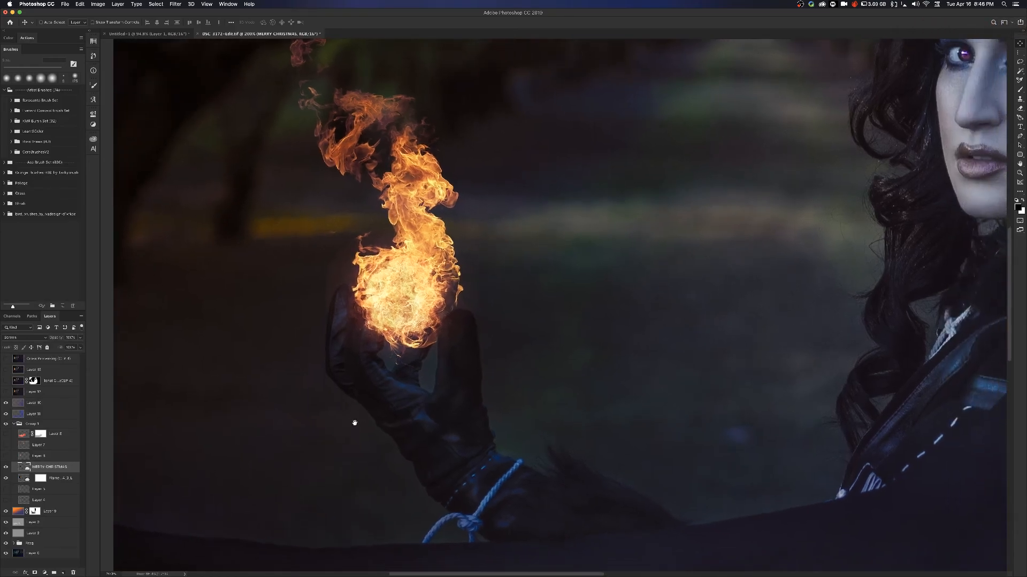
Show the two glow layers directly beneath the masked flame layer, toggling the upper one to compare its effect.
left_click(6, 489)
left_click(5, 501)
left_click(6, 490)
key("super+minus")
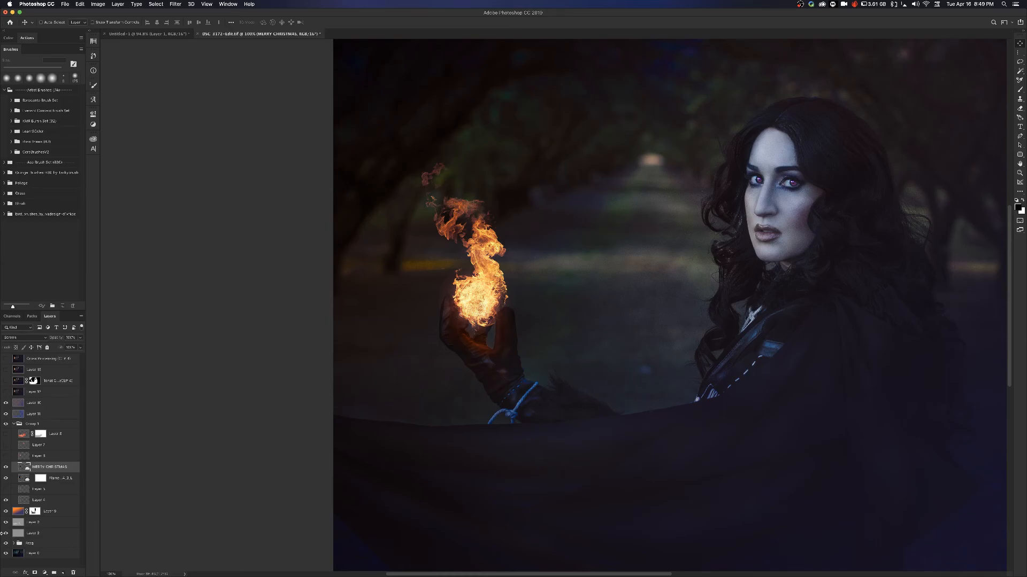
left_click(6, 490)
Show the remaining hidden layers above the fireball in Group 1 and the four topmost layers of the document.
left_click(6, 456)
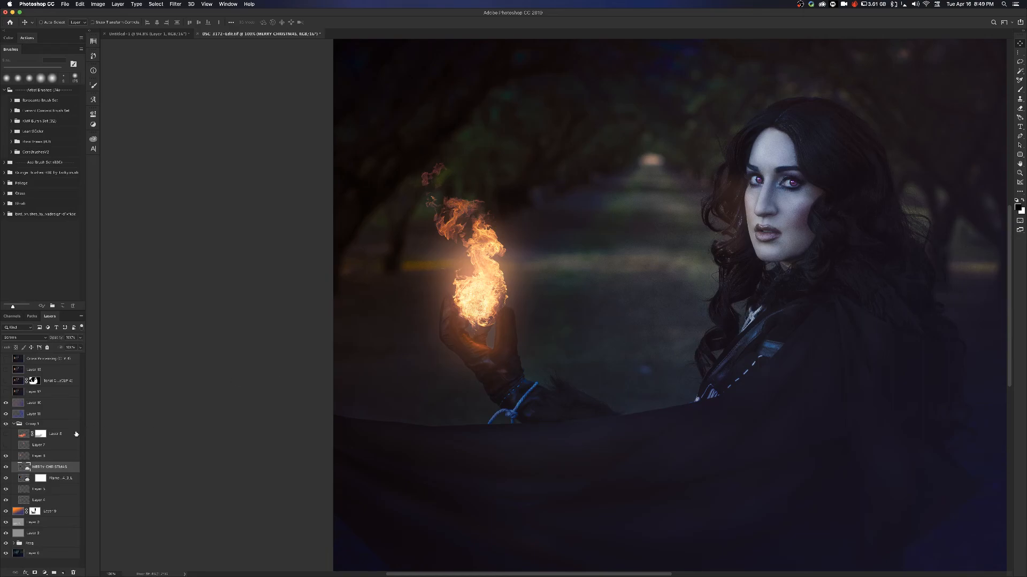
left_click(6, 446)
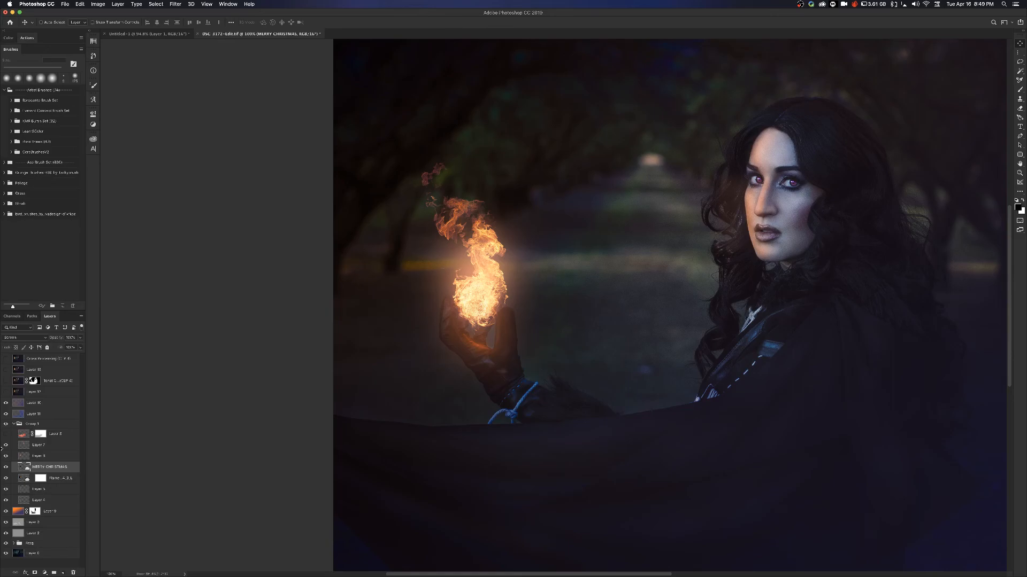
key("super+minus")
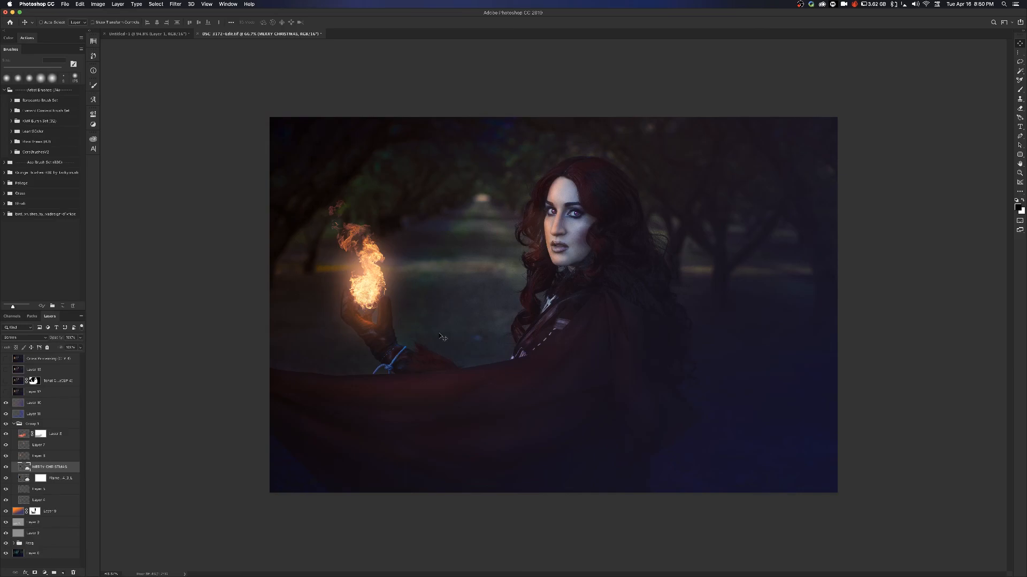
left_click_drag(7, 394, 2, 353)
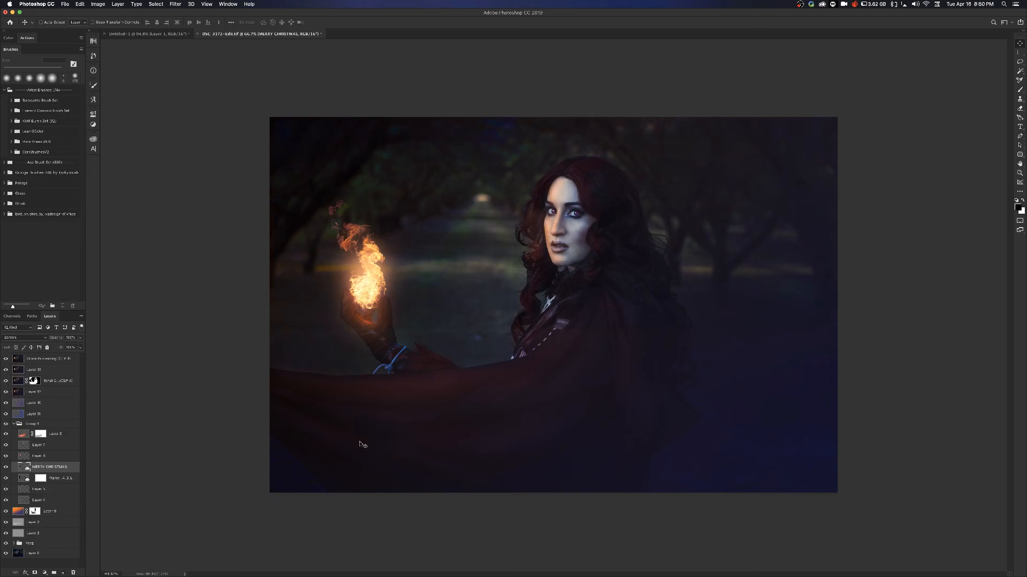